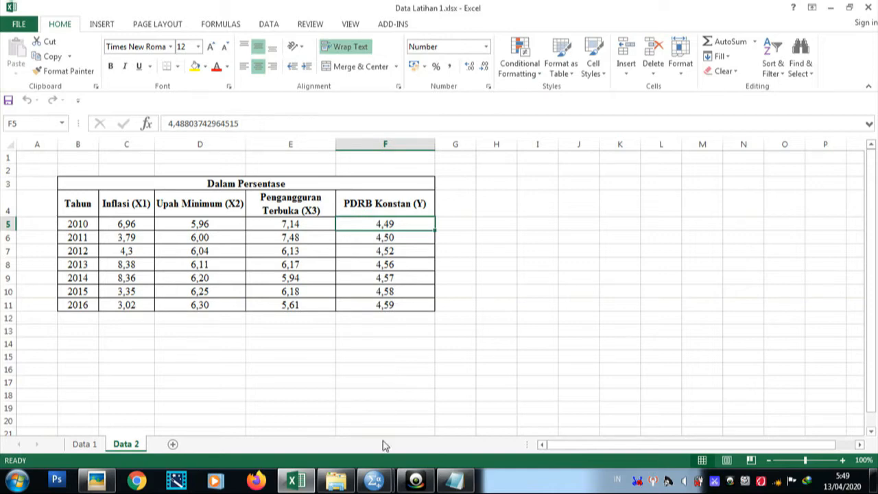
Switch to the Untitled2 data editor in SPSS and name the first variable Inflasi.
left_click(373, 483)
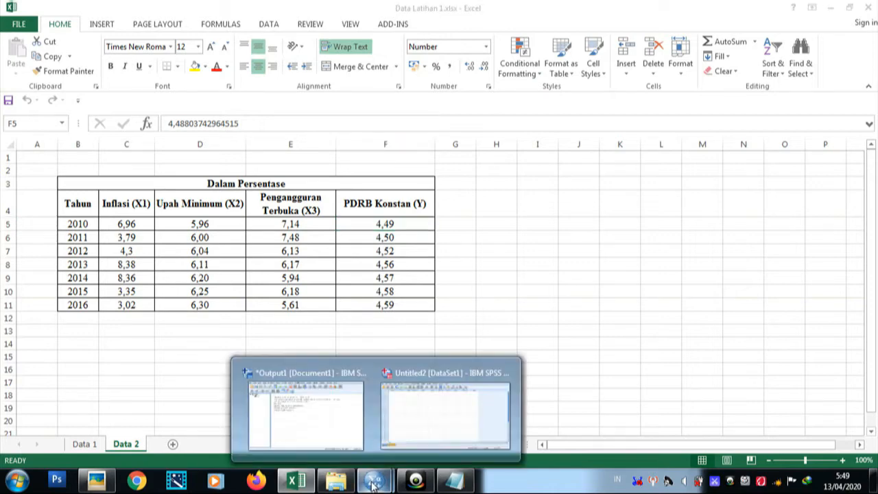
left_click(304, 402)
mouse_move(373, 483)
left_click(450, 428)
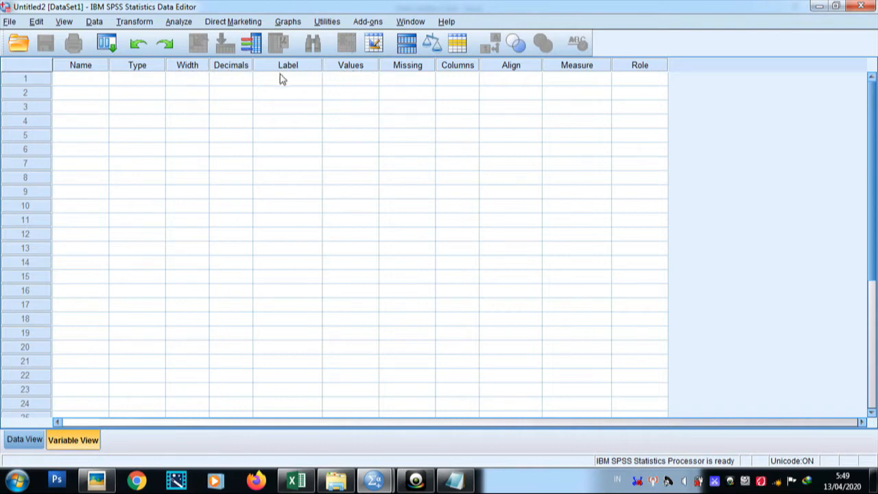
left_click(76, 83)
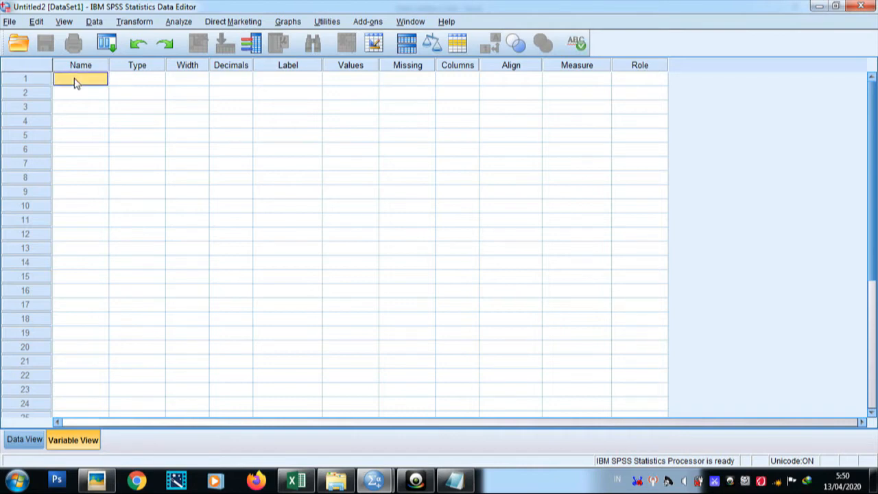
key("Caps_Lock")
type("I")
key("Caps_Lock")
type("nfl")
type("ati")
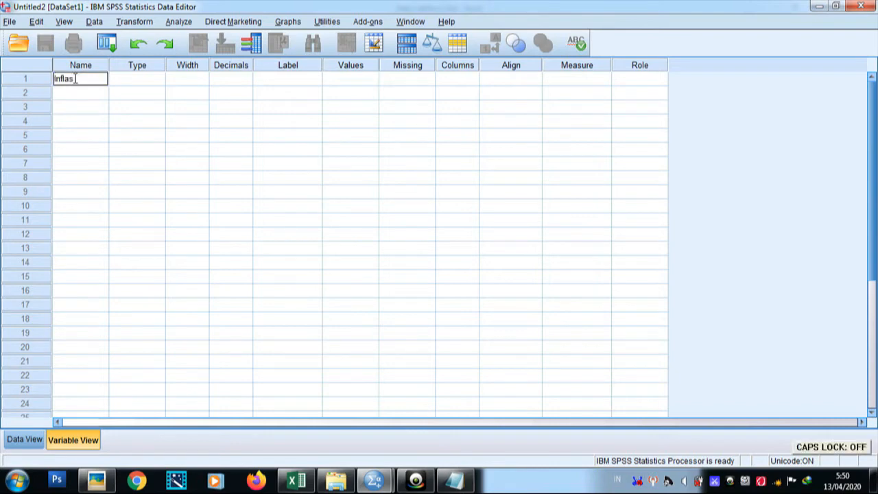
key("Return")
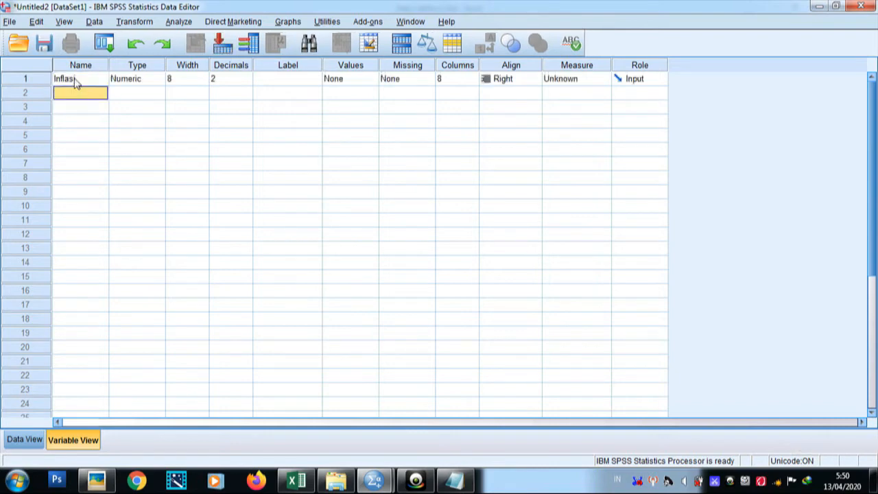
Add a second variable named Upah_Minimum.
key("Caps_Lock")
type("U")
key("Caps_Lock")
type("p")
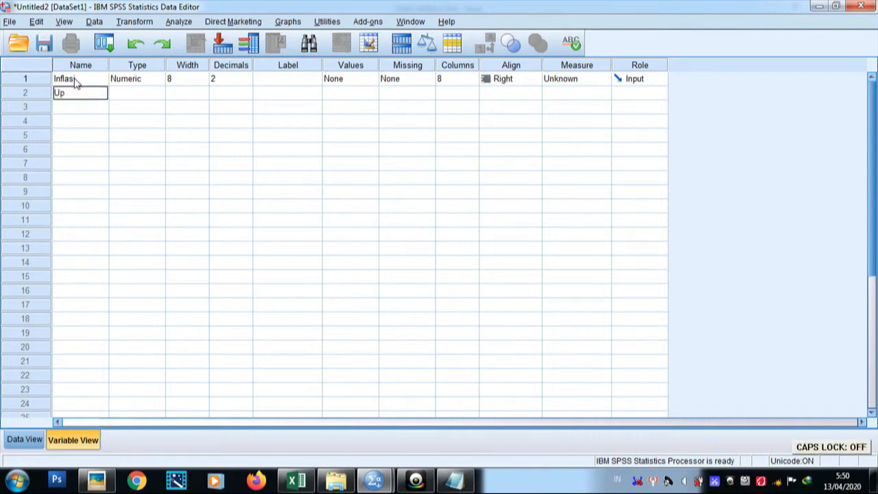
type("ah_")
key("Caps_Lock")
type("Mi")
key("Caps_Lock")
type("inimum")
key("Return")
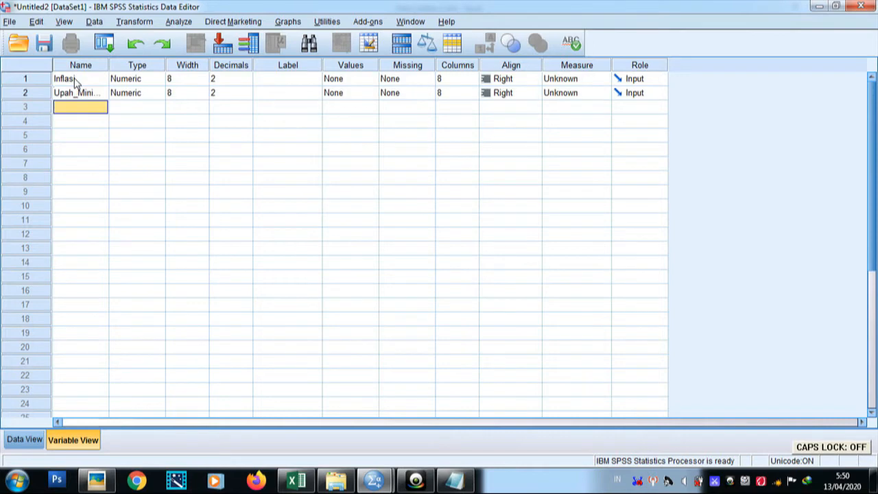
Add a third variable named Pengangguran_Terbuka.
key("Caps_Lock")
type("P")
key("Caps_Lock")
type("penga")
key("BackSpace")
key("BackSpace")
key("BackSpace")
key("BackSpace")
key("BackSpace")
type("engangguran_")
key("Caps_Lock")
type("T")
key("Caps_Lock")
type("erbuka")
key("Return")
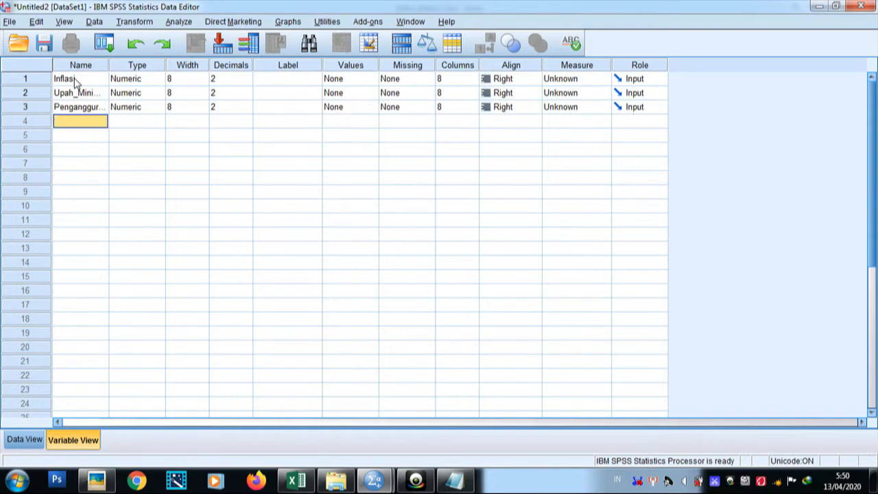
Add a fourth variable named PDRB_Konstan.
key("Caps_Lock")
type("PD")
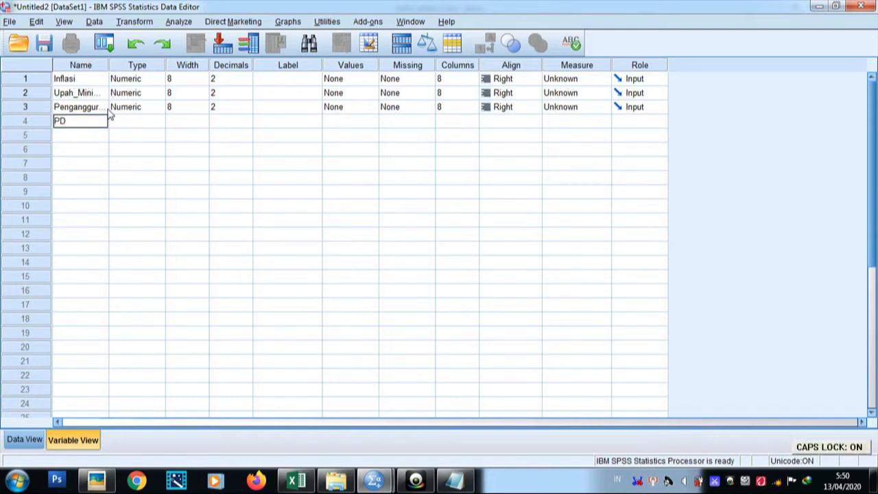
type("RB_")
key("Caps_Lock")
type("Konstan")
key("Return")
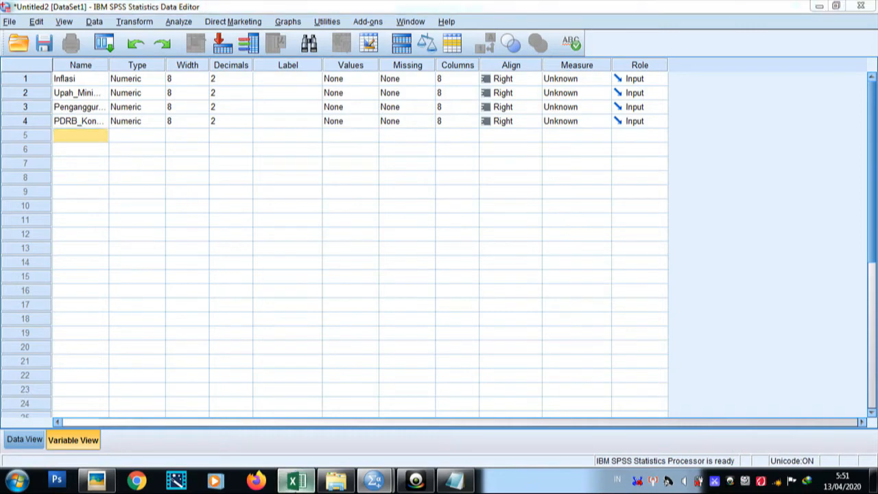
Check the column headings in the Excel table and label the first variable "Inflasi (X1)" in SPSS.
left_click(297, 480)
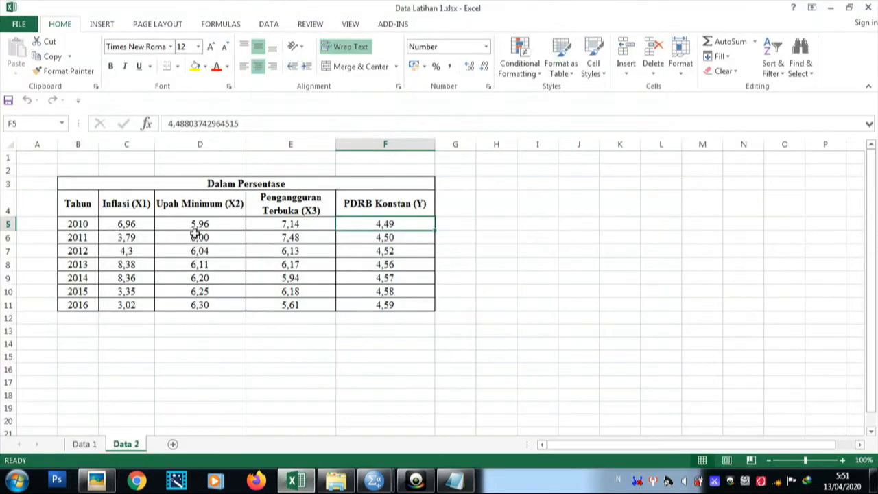
left_click(296, 480)
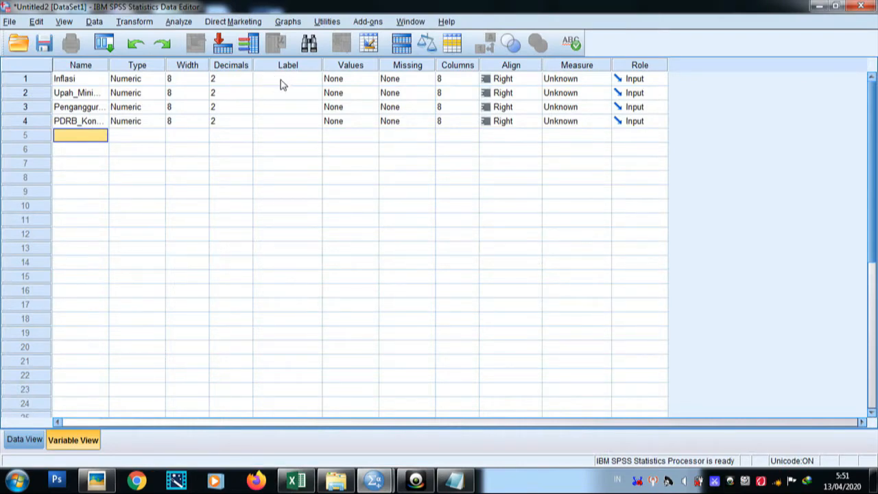
left_click(281, 80)
key("Caps_Lock")
type("I")
key("Caps_Lock")
type("nflasi (")
key("Caps_Lock")
type("X1)")
key("Return")
Label the second variable "Upah Minimum (X2)".
key("Caps_Lock")
type("Uph")
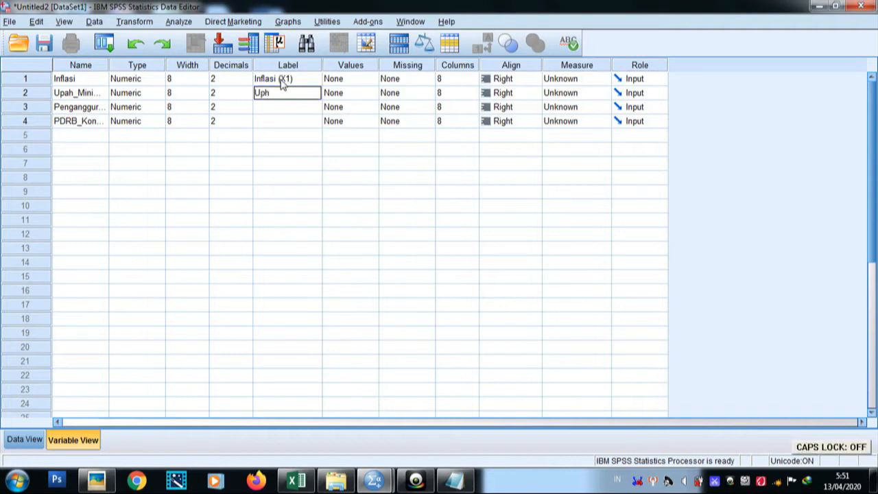
key("BackSpace")
type("ah Minimum (")
key("Caps_Lock")
type("X2)")
key("Return")
Label the third variable "Pengangguran Terbuka (X3)".
key("Caps_Lock")
key("Caps_Lock")
type("P")
key("Caps_Lock")
type("engan")
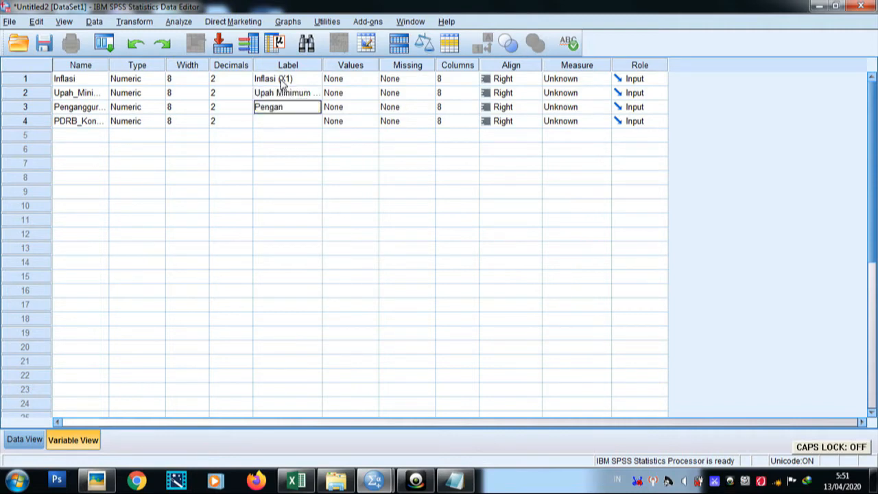
type("gguran")
key("Caps_Lock")
type("T")
key("Caps_Lock")
type("erbuka")
key("Caps_Lock")
type("(")
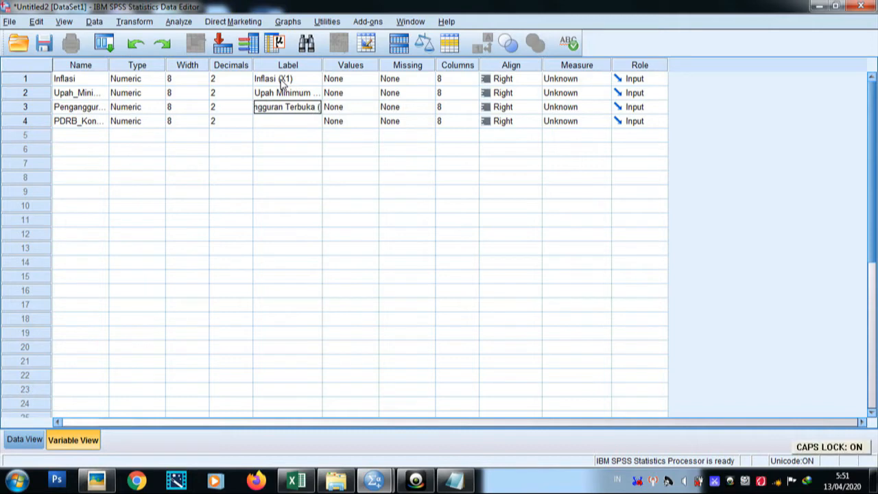
type("X3)")
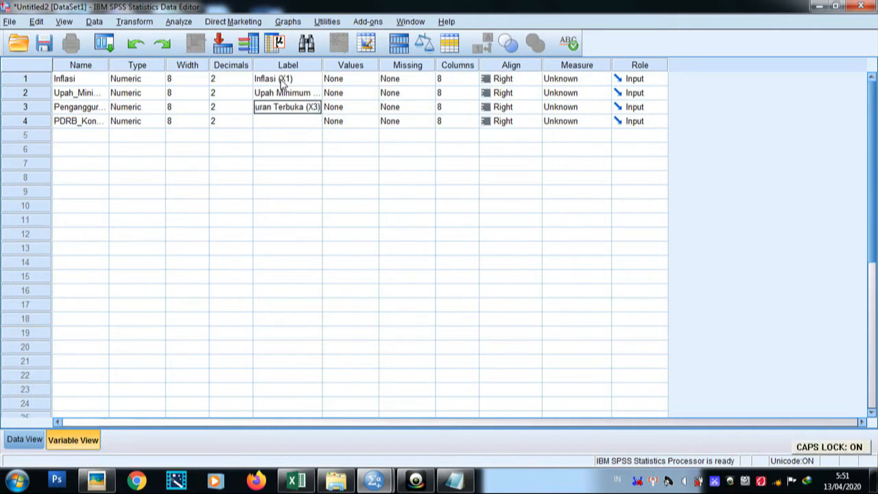
key("Return")
Label the fourth variable "PDRB Konstan (Y)".
key("Caps_Lock")
type("PDRB K")
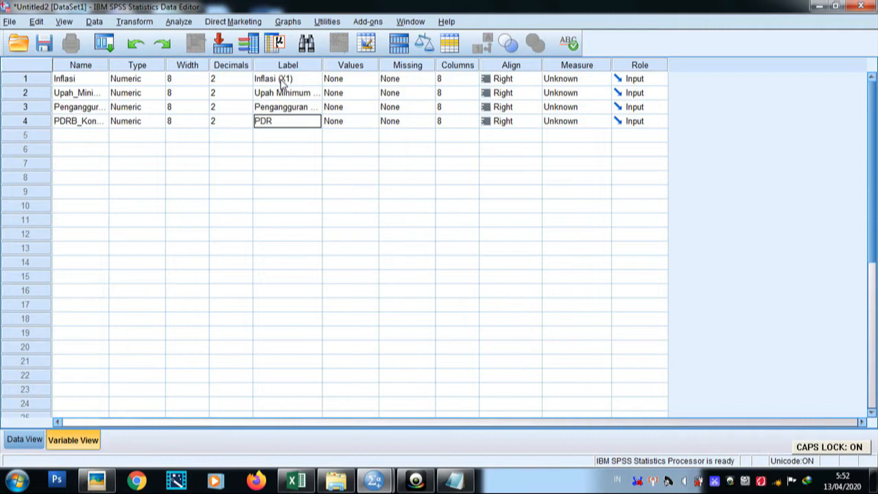
key("Caps_Lock")
type("Y")
key("Caps_Lock")
type(")")
key("Return")
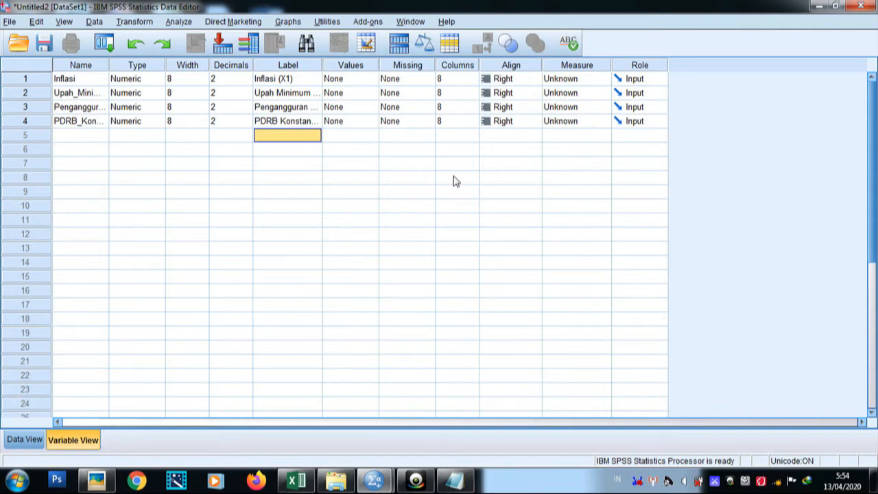
Show the dataset's case values in SPSS, and copy cells C5:F11 from the Data 2 sheet in Excel.
left_click(26, 440)
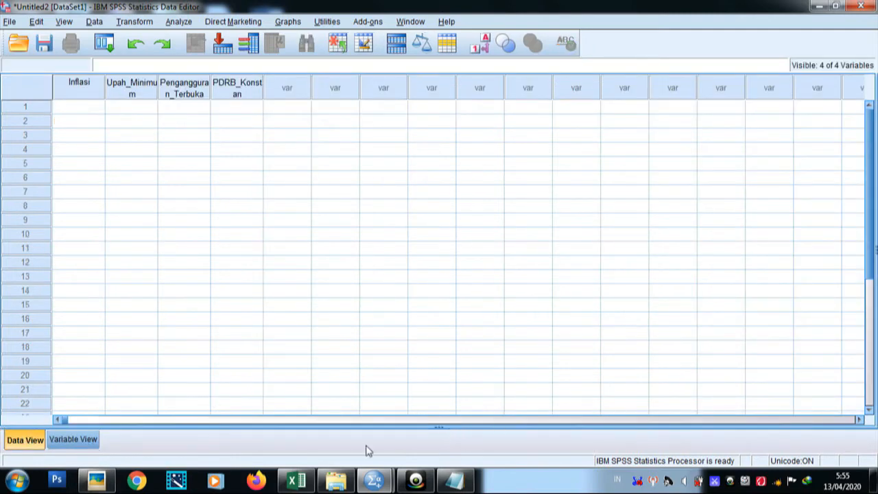
left_click(296, 480)
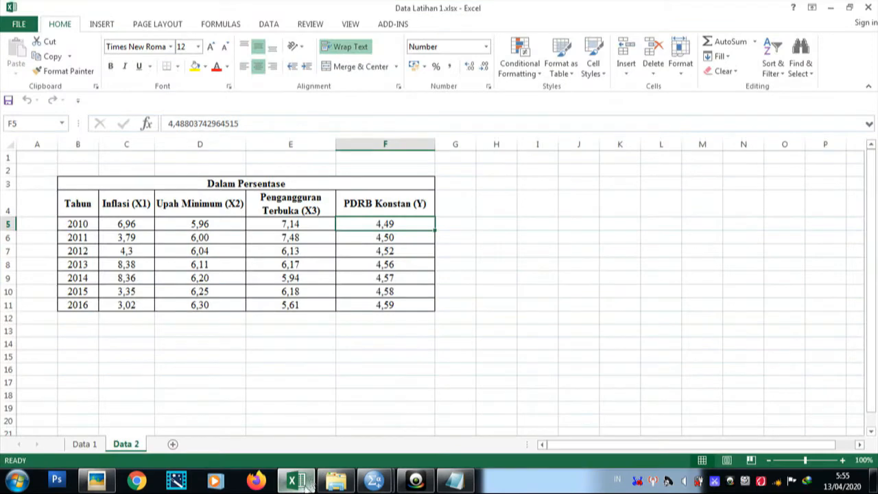
left_click_drag(119, 225, 385, 304)
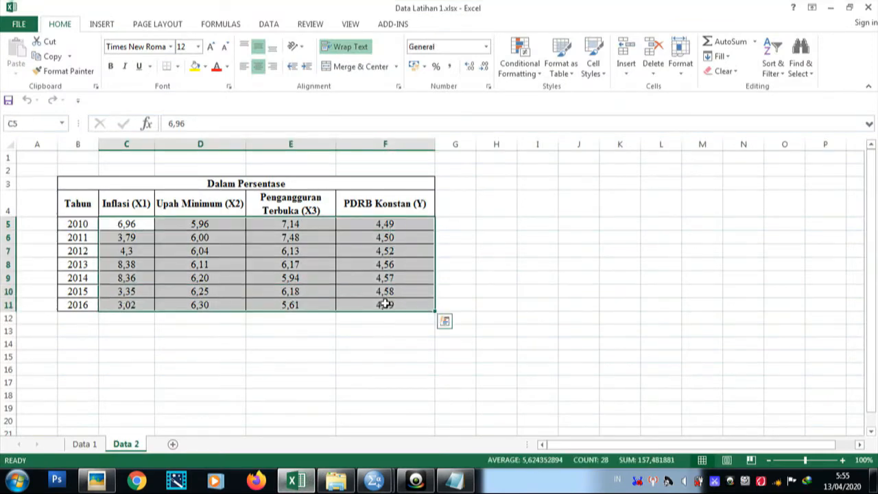
right_click(385, 305)
left_click(430, 77)
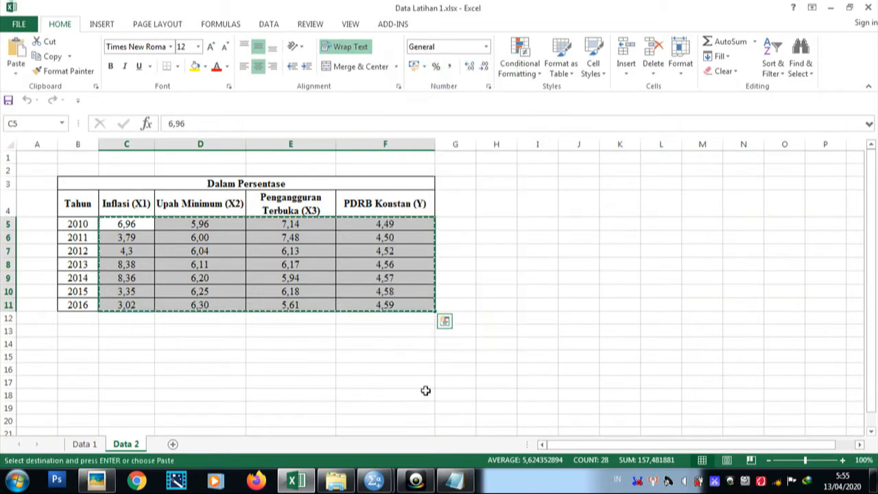
Switch back to the SPSS data editor and paste the copied values starting at the first case of Inflasi.
mouse_move(374, 481)
left_click(327, 436)
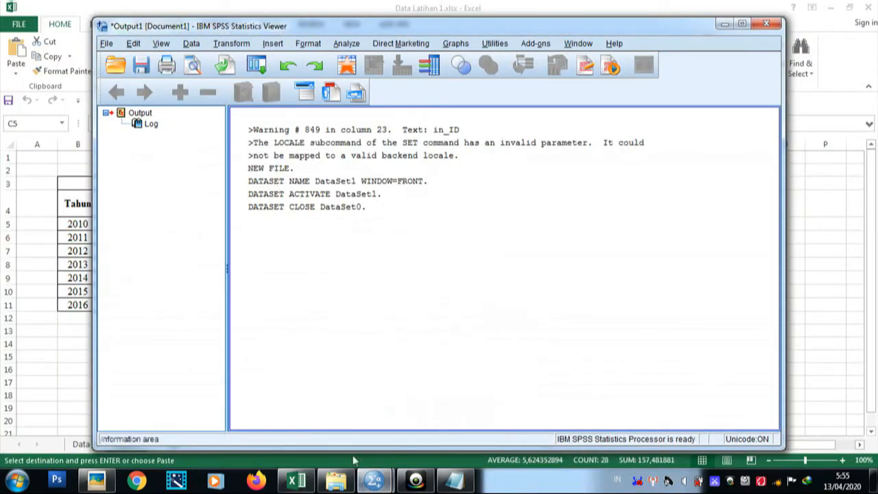
left_click(451, 419)
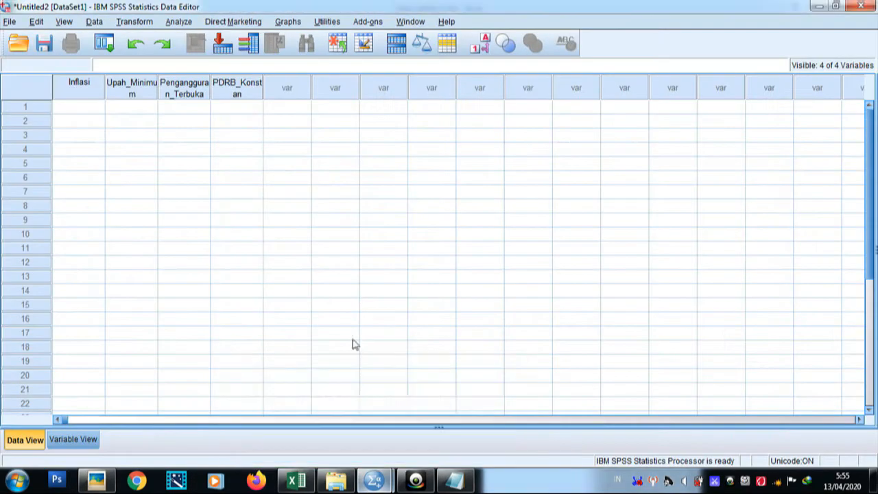
left_click(90, 109)
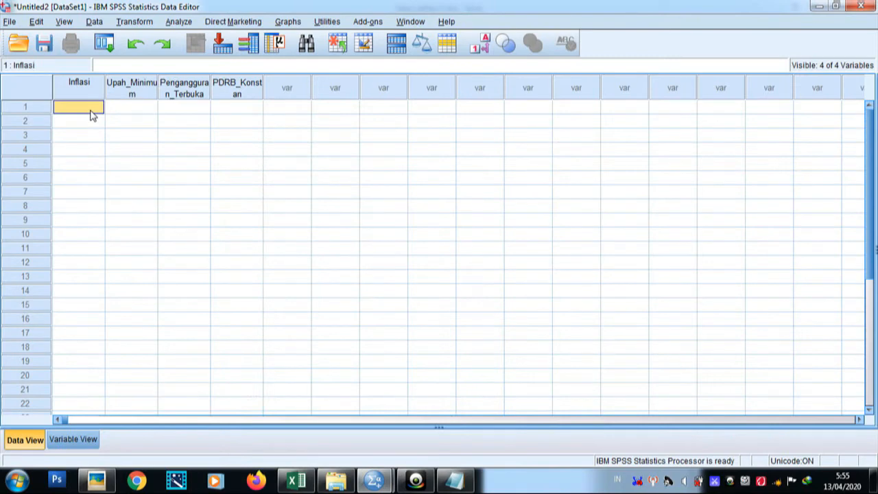
key("ctrl+v")
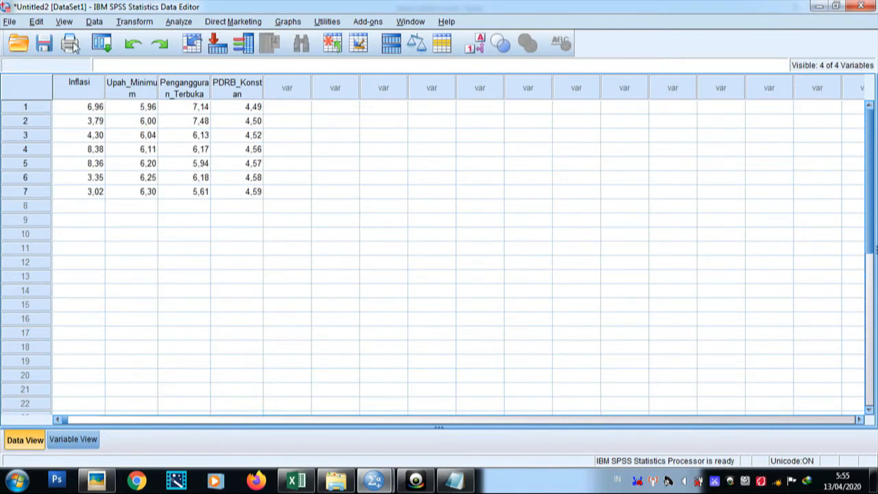
Start a linear regression analysis with PDRB Konstan (Y) as the dependent variable.
left_click(178, 22)
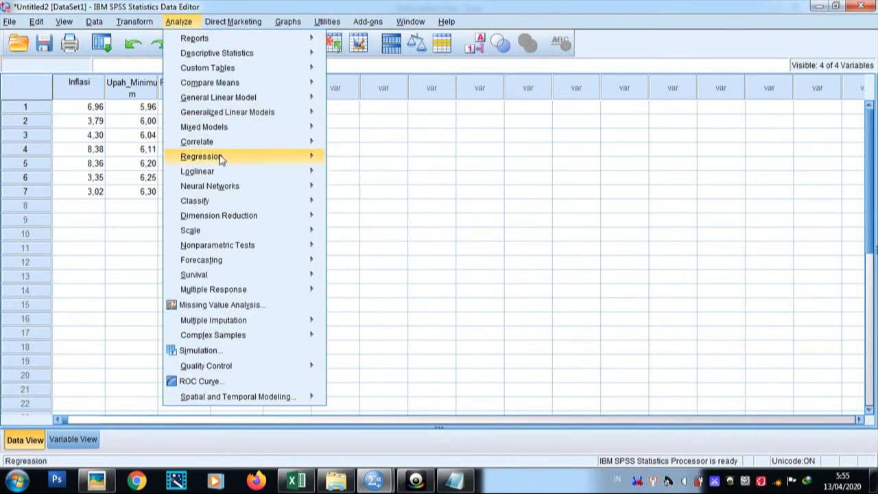
mouse_move(240, 159)
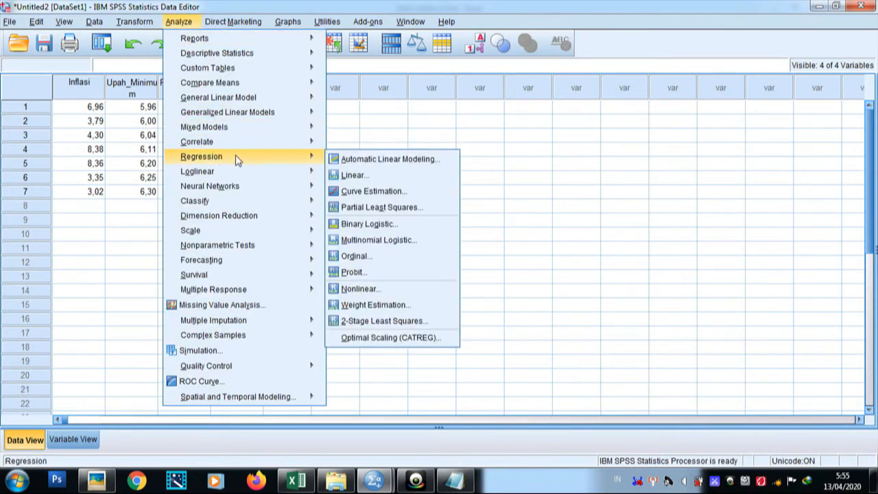
left_click(341, 177)
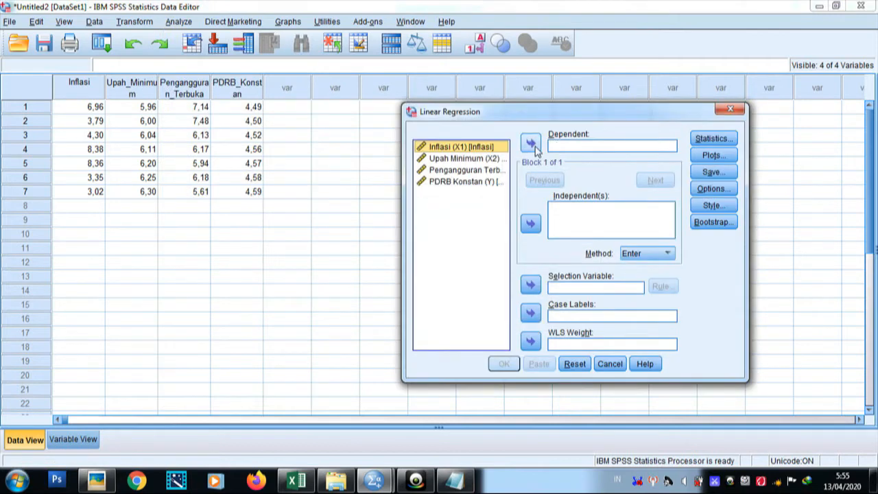
left_click(463, 183)
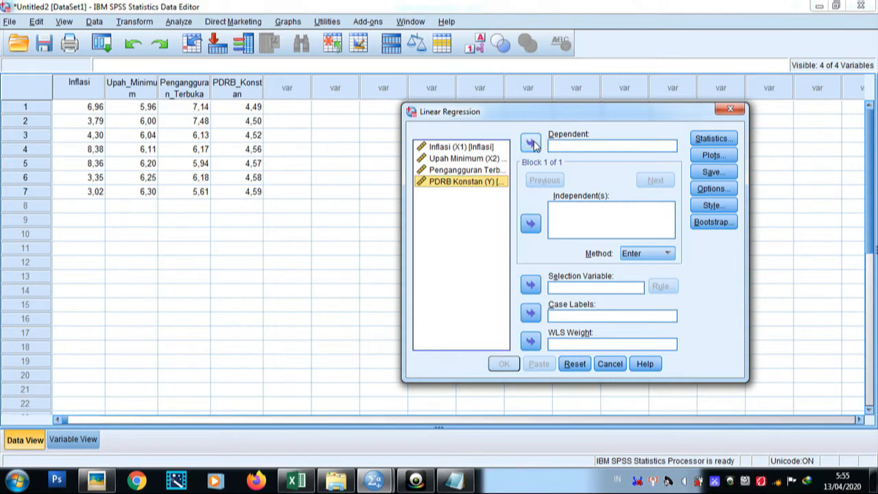
left_click(533, 144)
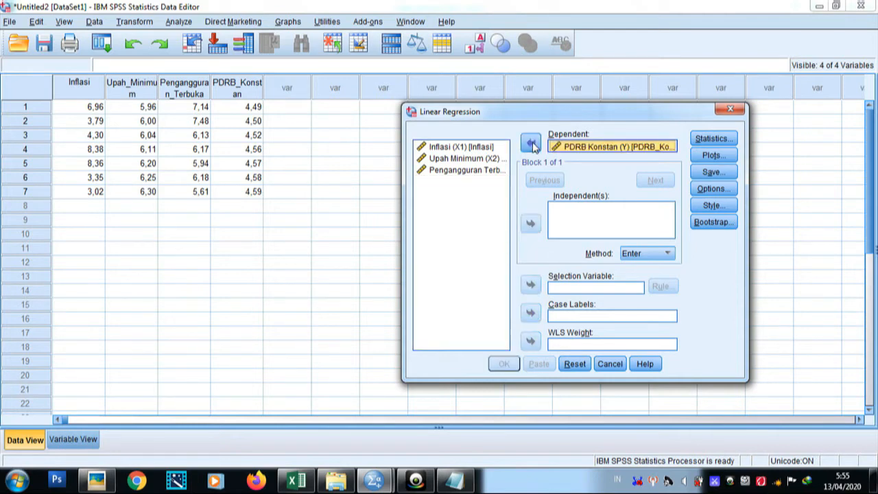
Set Inflasi (X1), Upah Minimum (X2) and Pengangguran Terbuka (X3) as the regression's independent variables.
left_click(473, 148)
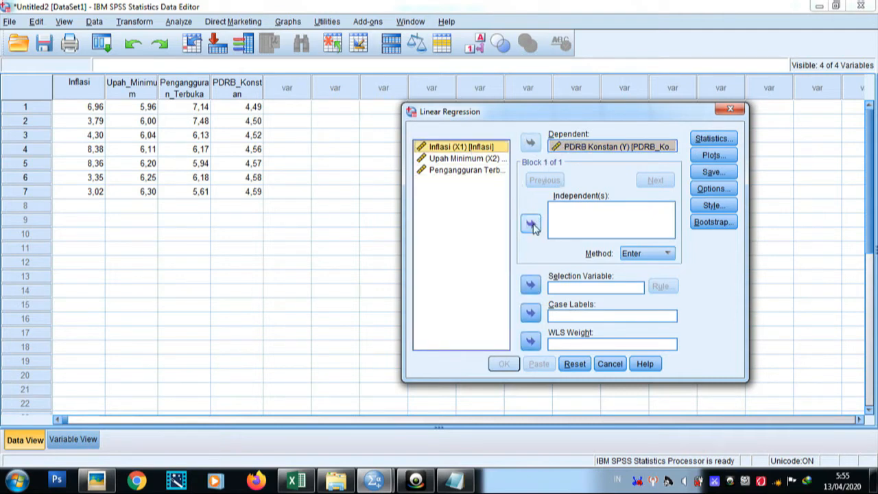
left_click(531, 224)
left_click(486, 161)
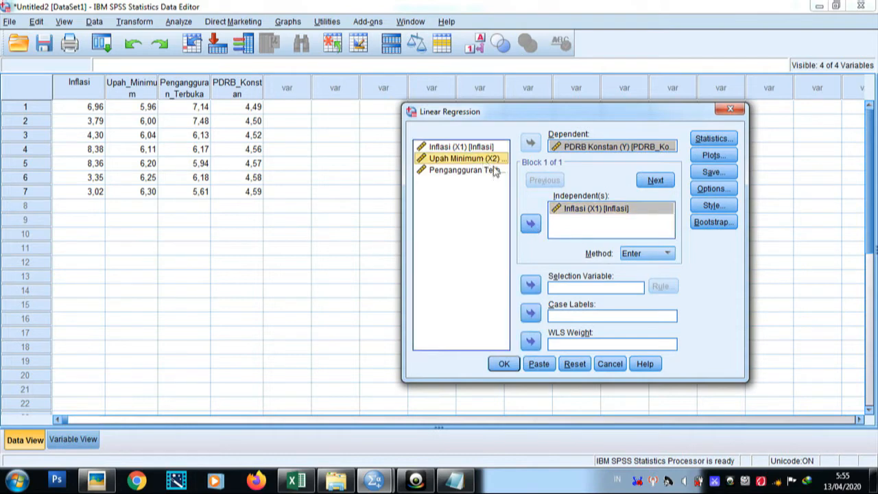
left_click(530, 224)
left_click(465, 173)
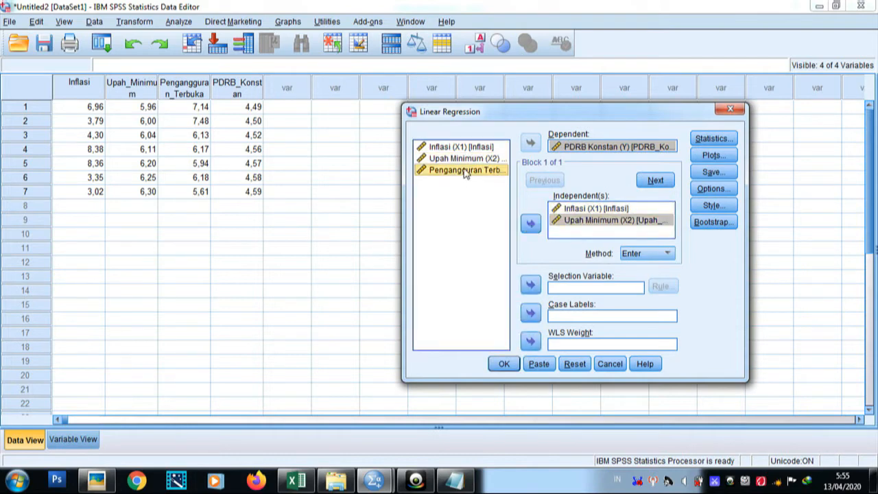
left_click(531, 224)
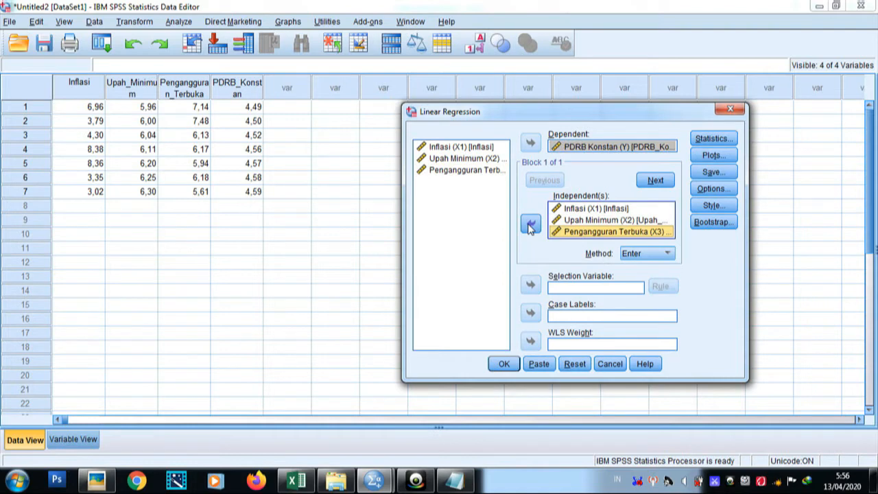
Keep Estimates and Model fit as the regression statistics, and run the linear regression.
left_click(710, 140)
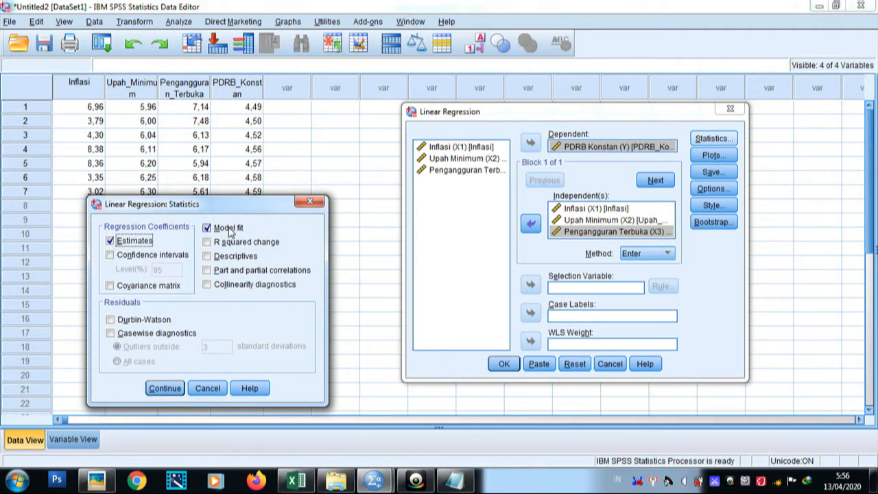
left_click(165, 389)
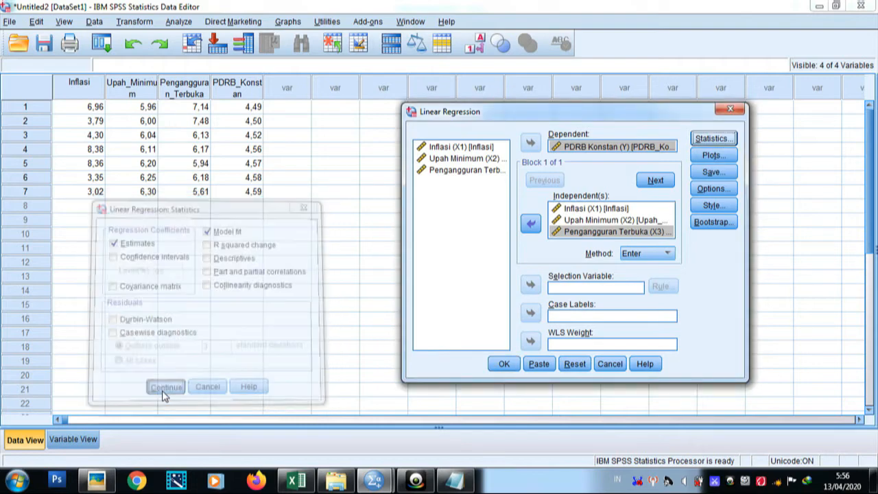
left_click(503, 364)
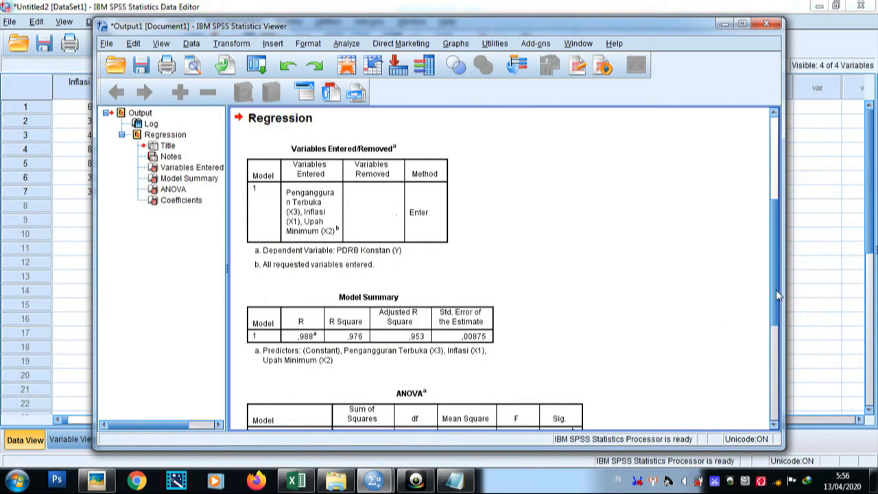
Examine the Model Summary, ANOVA and Coefficients tables in the regression output.
left_click_drag(774, 297, 796, 298)
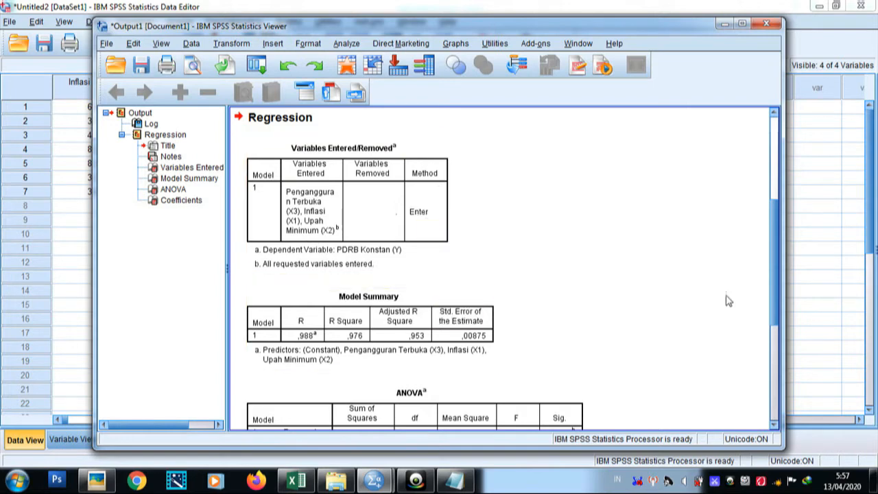
left_click_drag(775, 305, 775, 327)
left_click(446, 224)
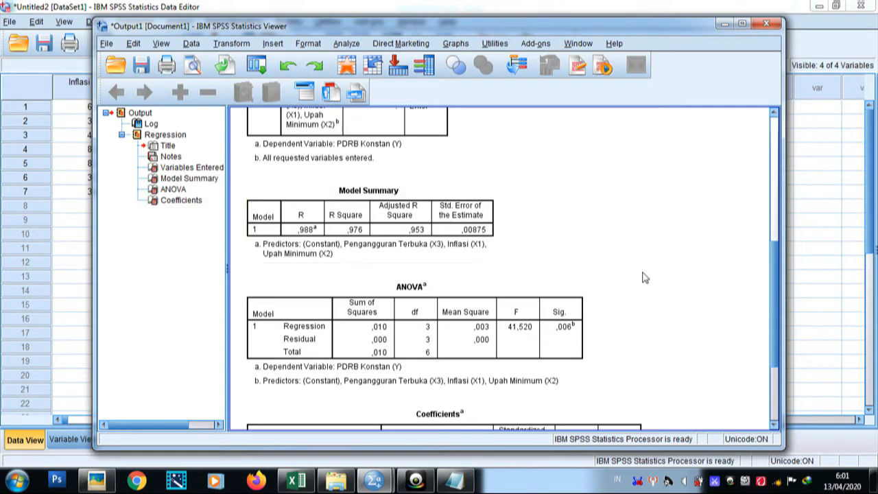
left_click_drag(776, 335, 774, 375)
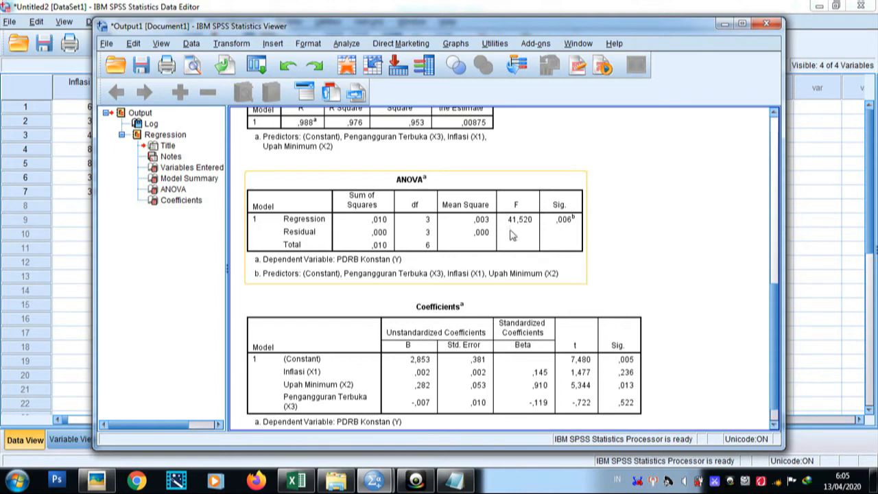
scroll(777, 340, "down", 1)
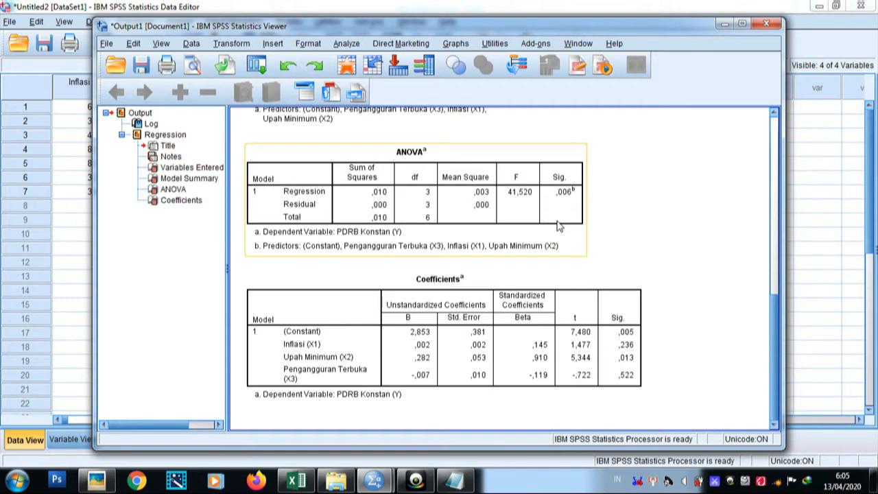
left_click(443, 362)
Switch to the file explorer's PDF folder and open F-tabel.pdf in Foxit Reader.
left_click(337, 482)
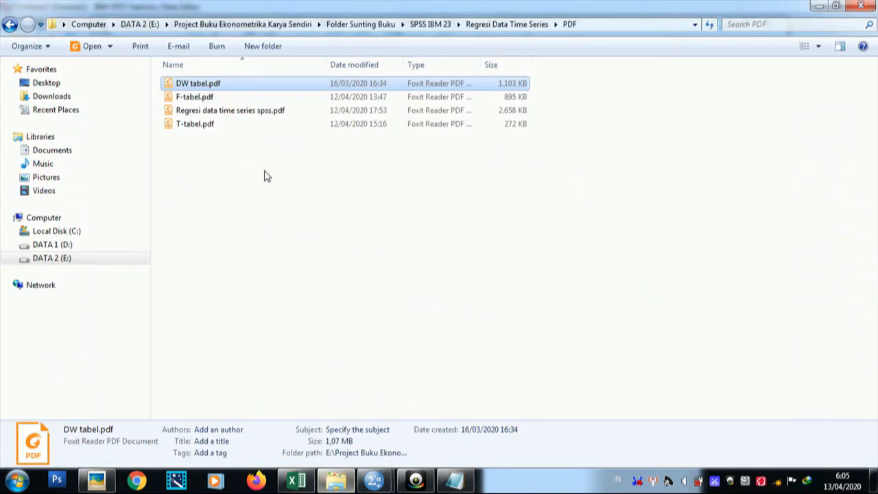
left_click(206, 98)
double_click(205, 98)
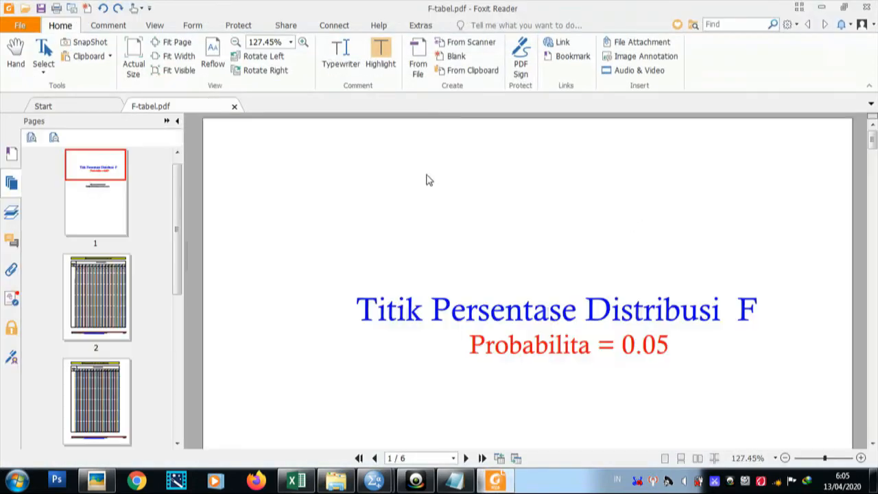
left_click(692, 80)
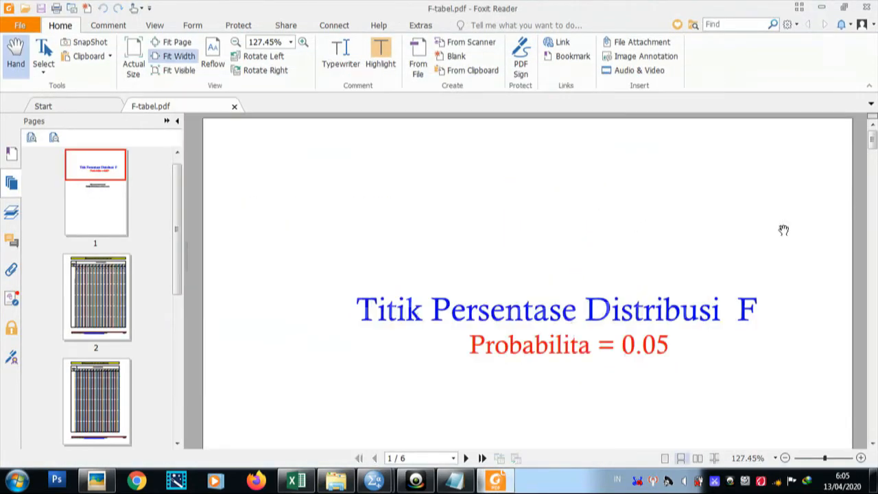
Find the F distribution table for probability 0,05 on page 2 of F-tabel.pdf.
scroll(783, 230, "down", 3)
scroll(783, 230, "down", 1)
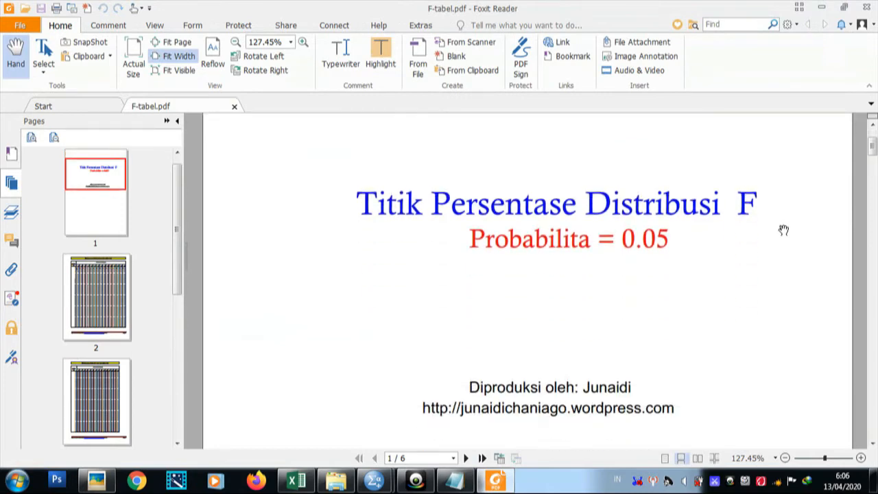
scroll(783, 230, "down", 1)
scroll(784, 230, "down", 1)
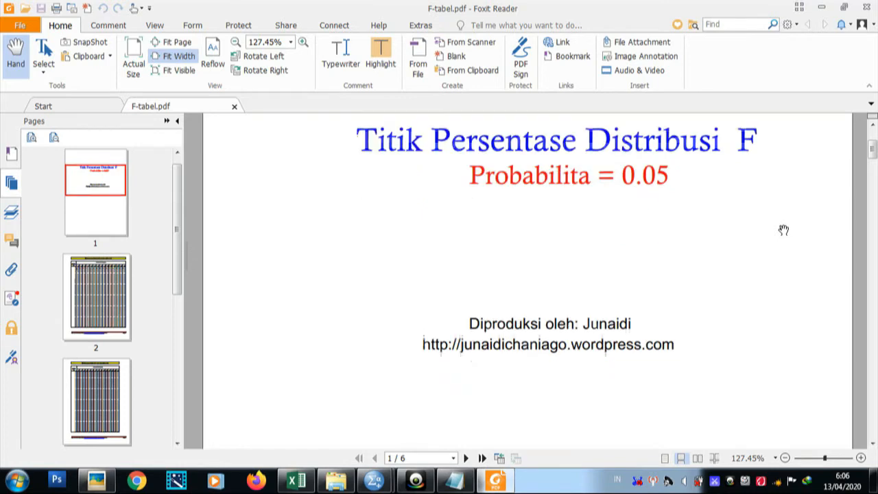
scroll(784, 230, "down", 1)
scroll(784, 230, "down", 7)
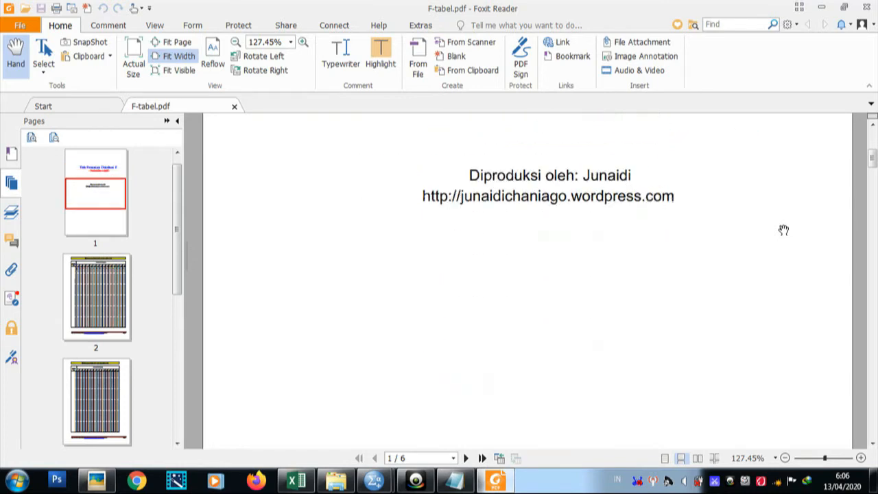
scroll(783, 230, "down", 8)
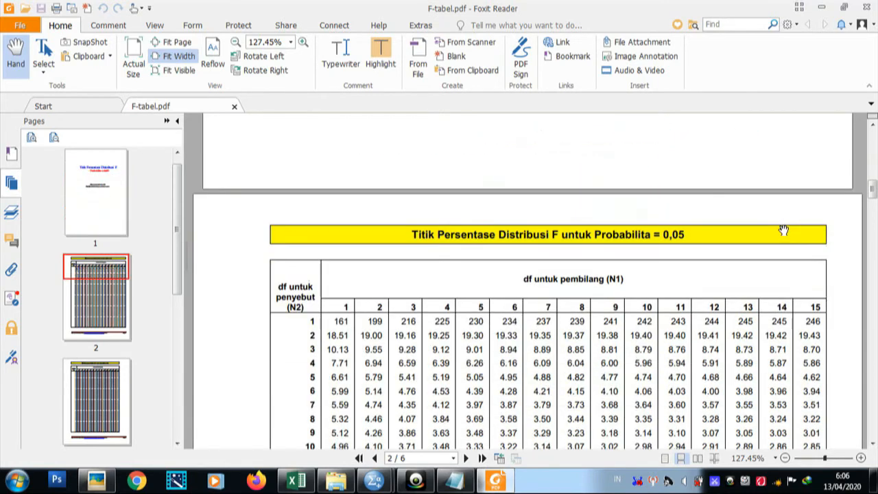
scroll(783, 226, "down", 1)
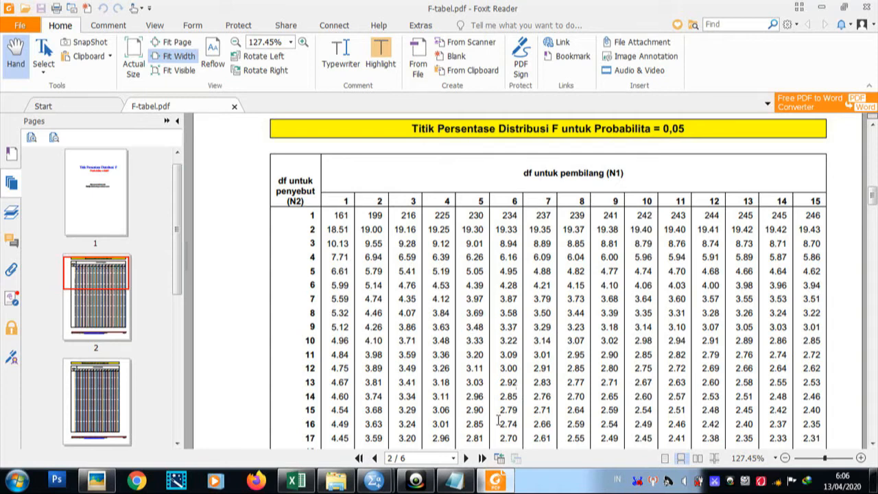
Switch to Notepad and replace the regression equation with "f-tabel=".
left_click(454, 480)
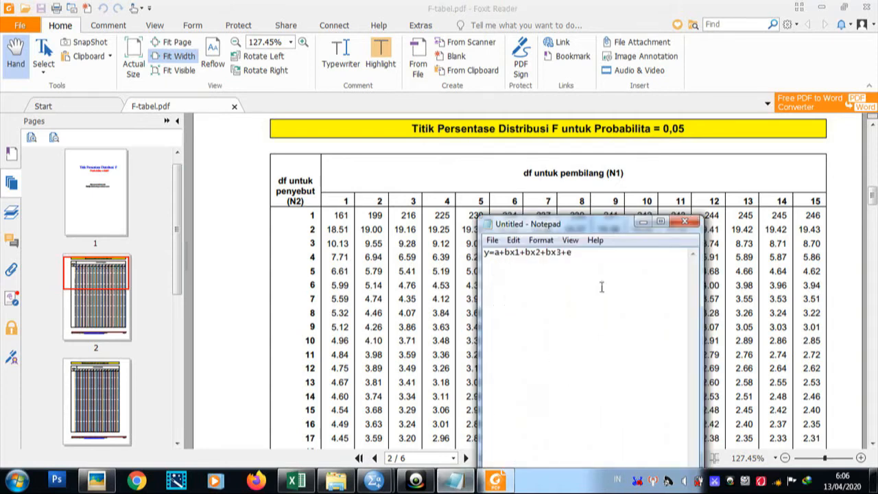
key("BackSpace")
key("BackSpace")
key("BackSpace")
key("BackSpace")
key("BackSpace")
key("BackSpace")
key("BackSpace")
key("BackSpace")
key("BackSpace")
key("BackSpace")
key("BackSpace")
key("BackSpace")
key("BackSpace")
key("BackSpace")
key("BackSpace")
key("BackSpace")
key("BackSpace")
type("f-t")
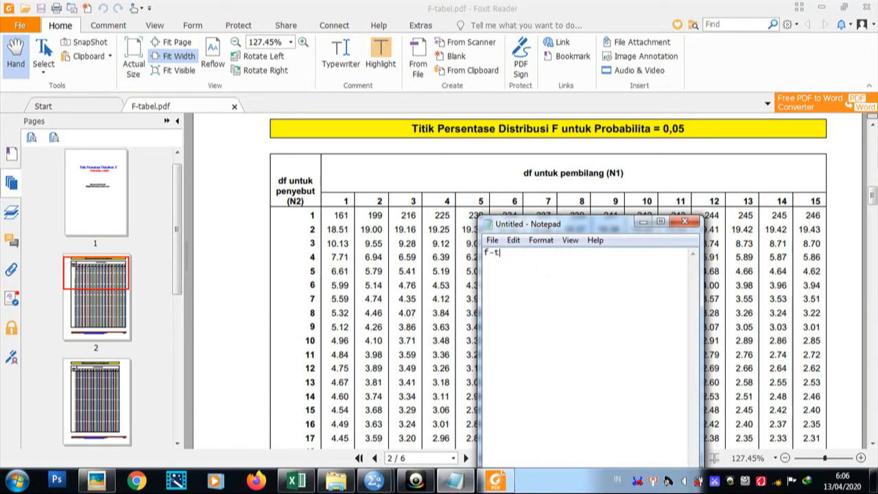
type("abel=")
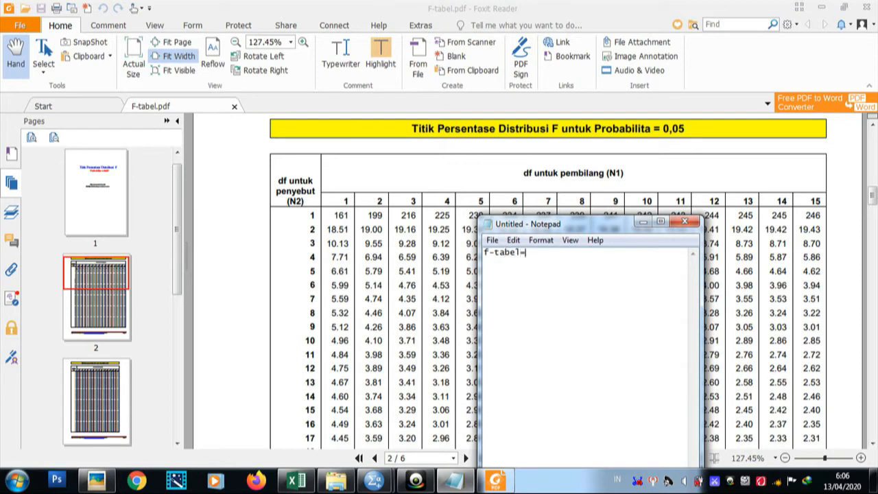
Move and widen the Notepad window, complete the formula with "(k : n-k)", and add "k=3" on the line below.
left_click_drag(608, 235, 442, 135)
left_click_drag(535, 181, 620, 181)
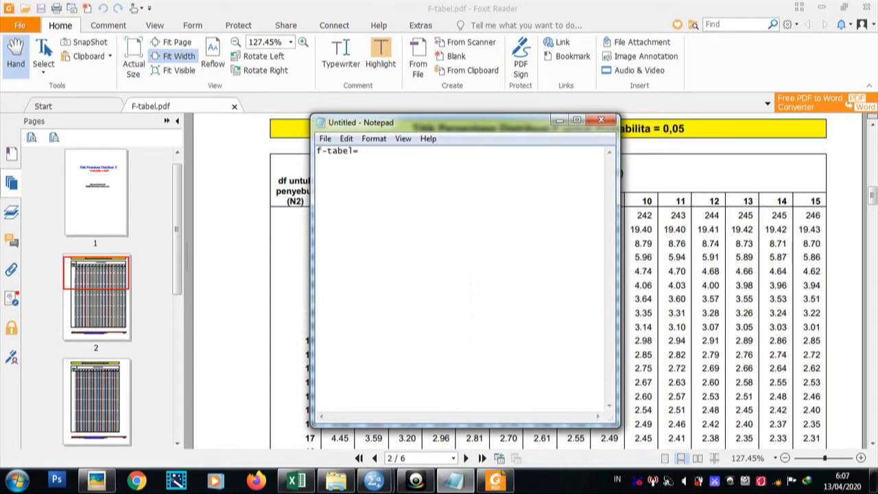
type("(k : n-k)")
key("Return")
type("k=3")
Switch to the Data 2 sheet in Excel and number the 2010 to 2016 rows from 1 to 7 in cells A5:A11.
left_click(297, 480)
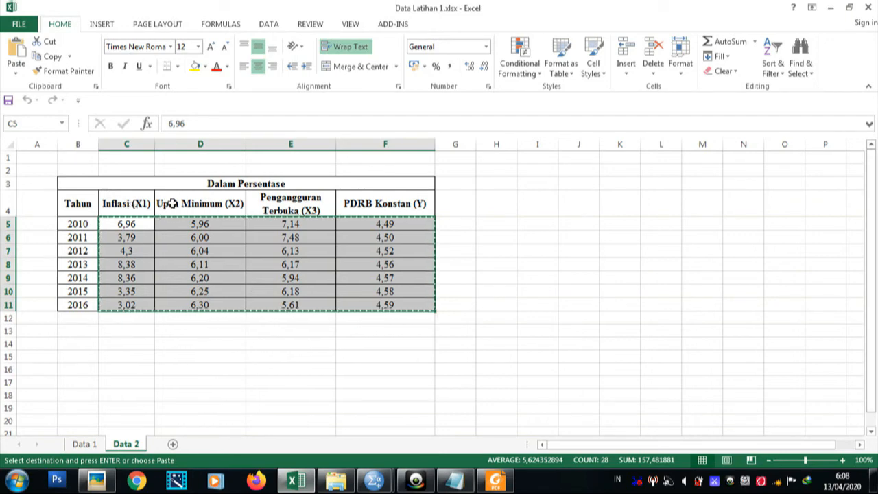
left_click(454, 480)
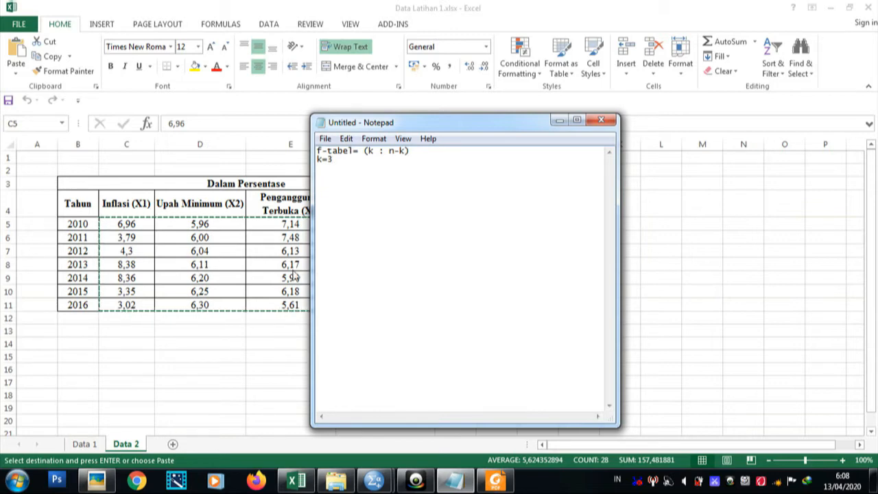
left_click(296, 480)
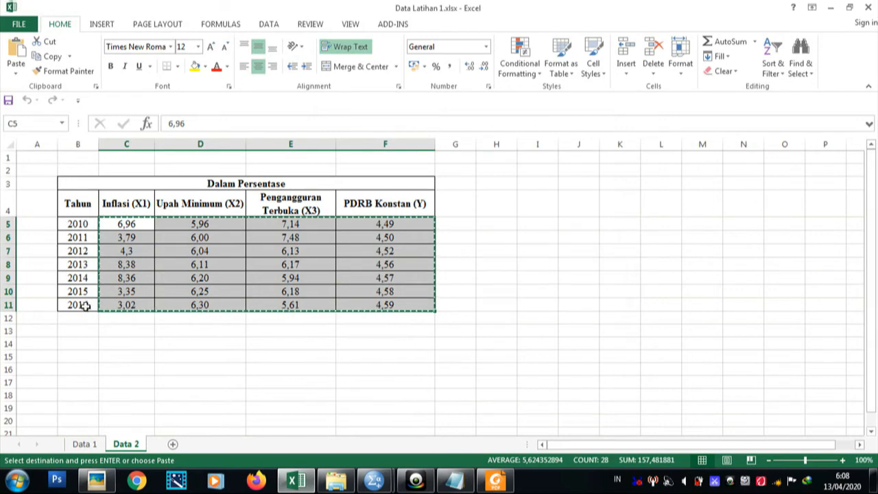
left_click(48, 224)
type("1")
key("Return")
type("2")
key("Return")
left_click_drag(47, 224, 59, 311)
left_click(95, 345)
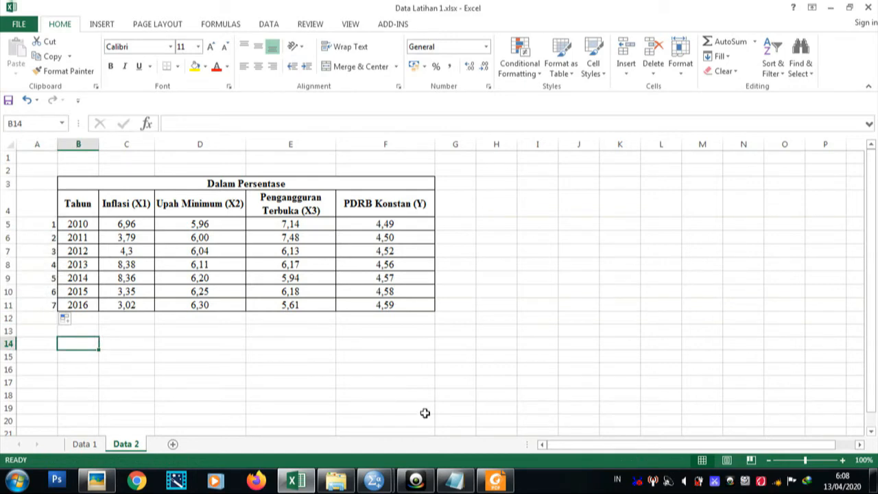
Switch back to Notepad and add the lines "n=7" and "F-tabel = (3: 7-3)" below k=3.
left_click(451, 482)
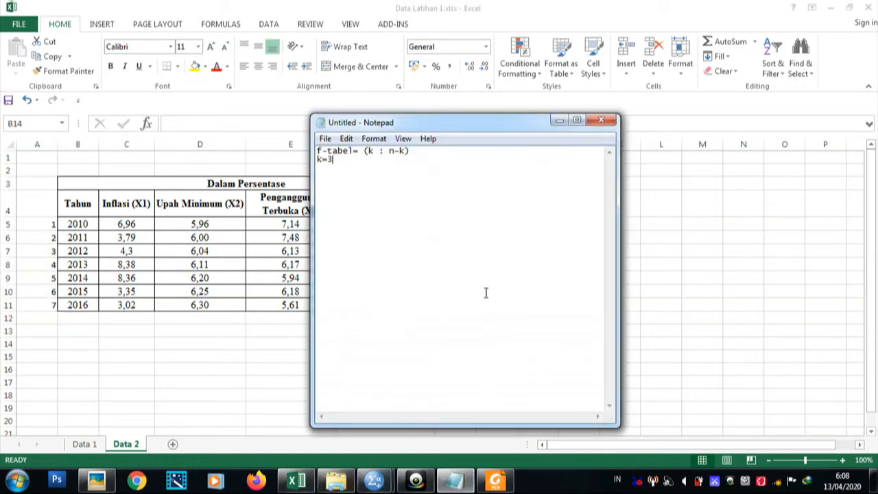
key("Return")
type("n=7")
key("Return")
key("Caps_Lock")
type("F-tabel = (3:")
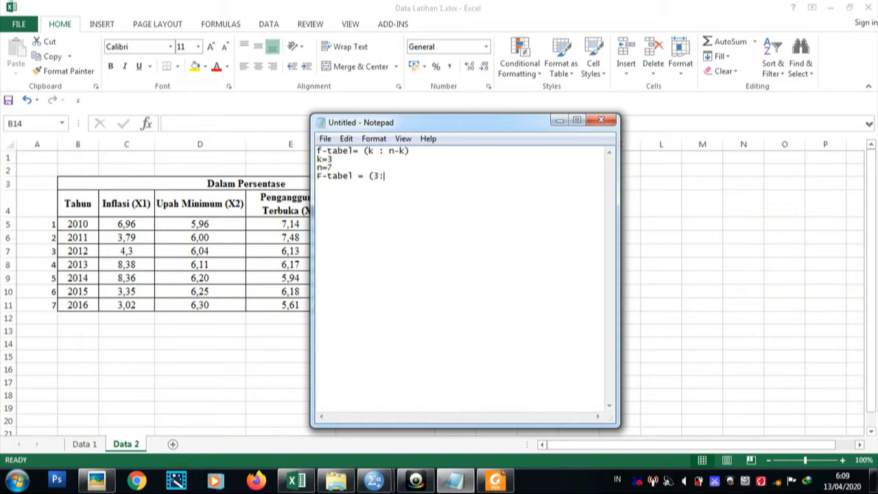
type(" 7-3)")
Add the simplified line "F-tabel = (3: 4)" below the substituted formula.
key("Caps_Lock")
type("F-")
key("Caps_Lock")
type("tabel")
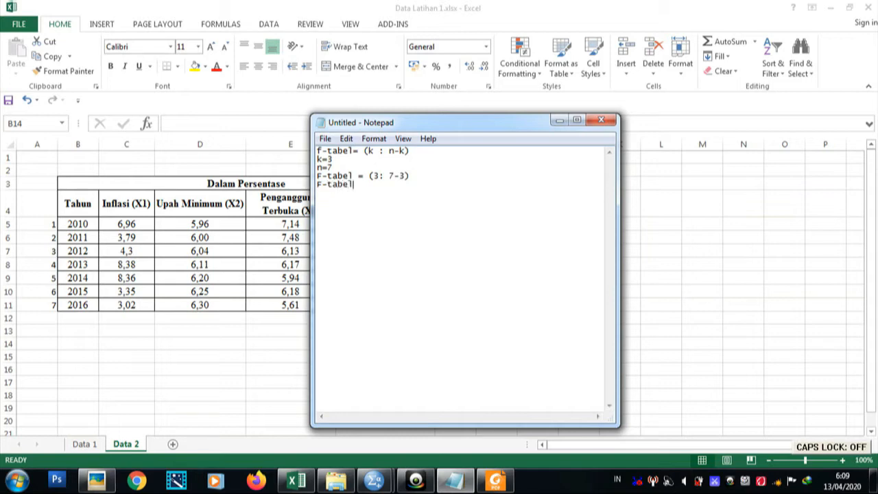
type(" =")
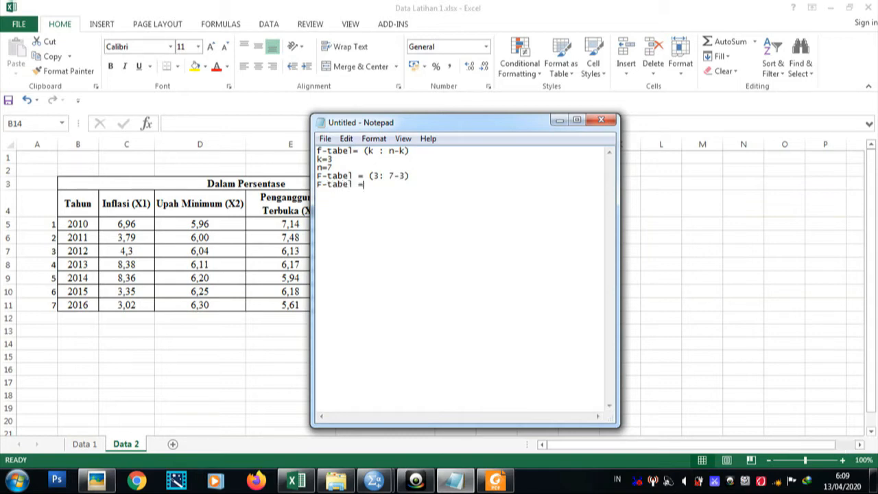
type("(3 :")
key("BackSpace")
key("BackSpace")
type(": 4)")
Look up the F value for N1 = 3 and N2 = 4 in F-tabel.pdf, checking the degrees of freedom against the Notepad note.
left_click(503, 481)
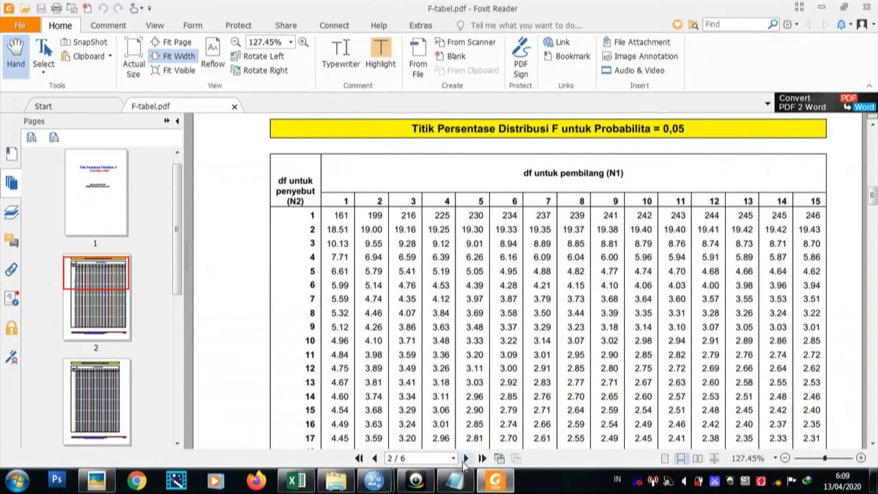
left_click(464, 484)
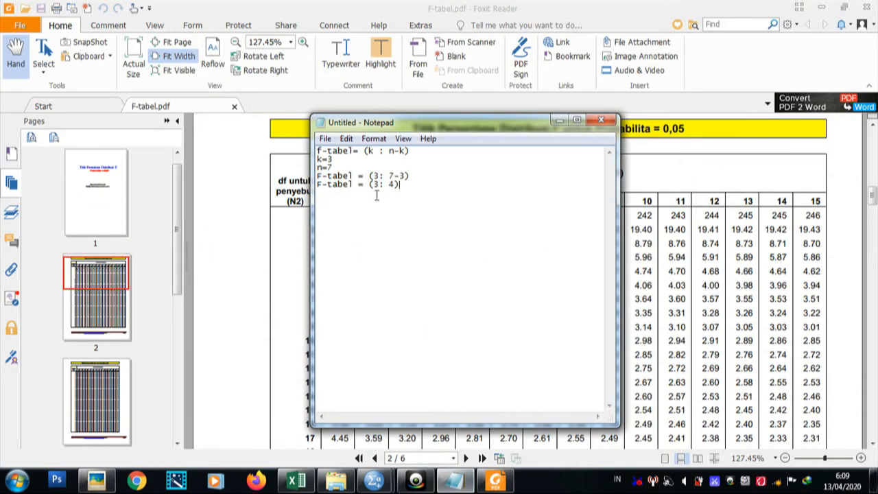
left_click(293, 235)
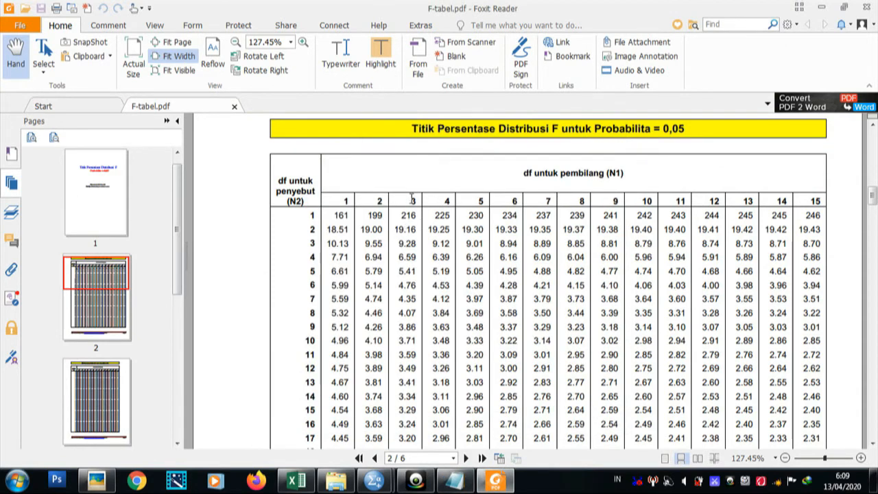
double_click(412, 200)
left_click(455, 484)
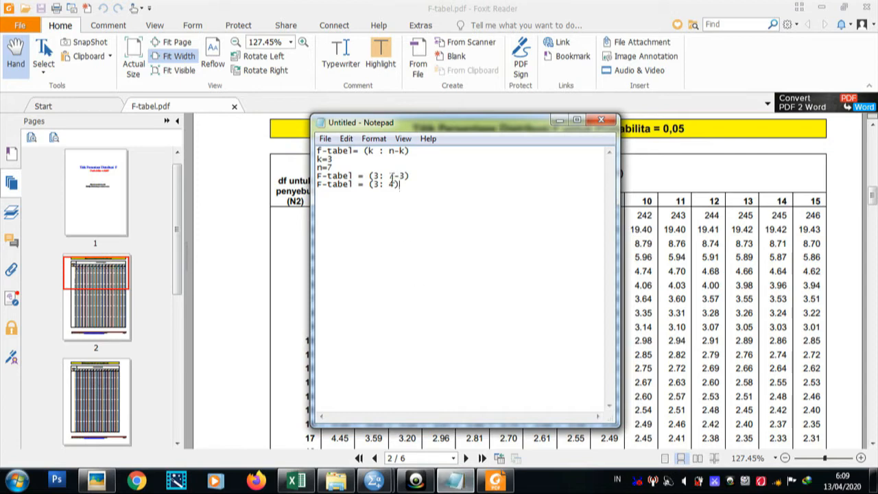
left_click(277, 216)
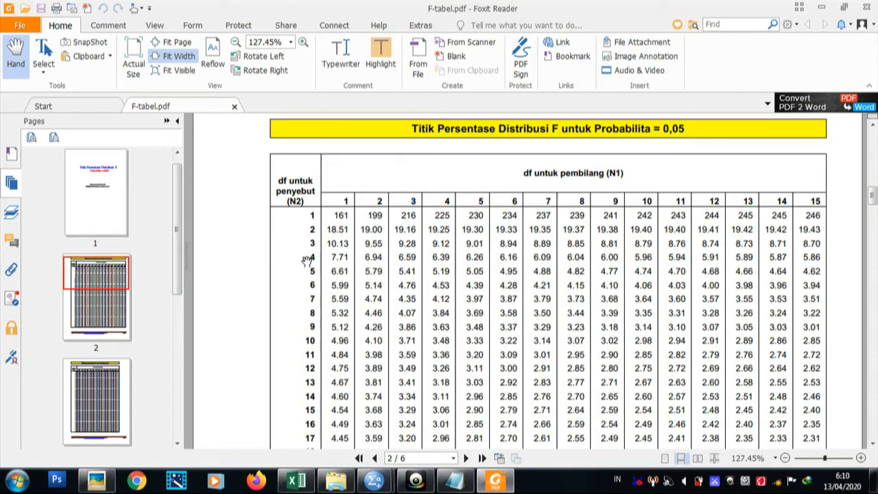
left_click_drag(308, 257, 315, 259)
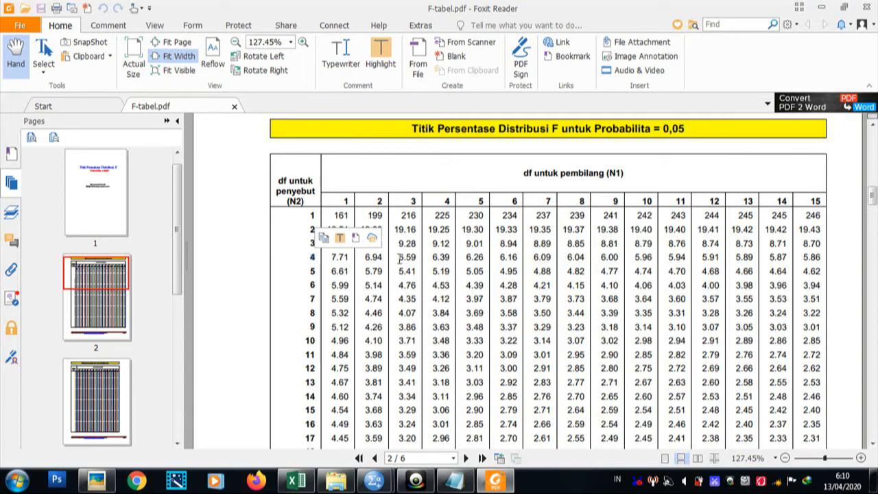
left_click_drag(399, 257, 424, 270)
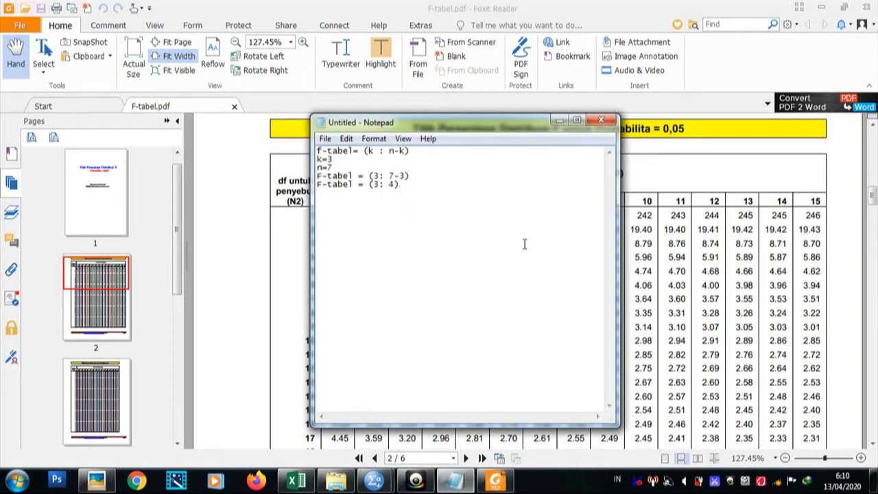
Enter the F table value 6.59 on a new line below "F-tabel = (3: 4)" in Notepad.
key("Return")
type("6")
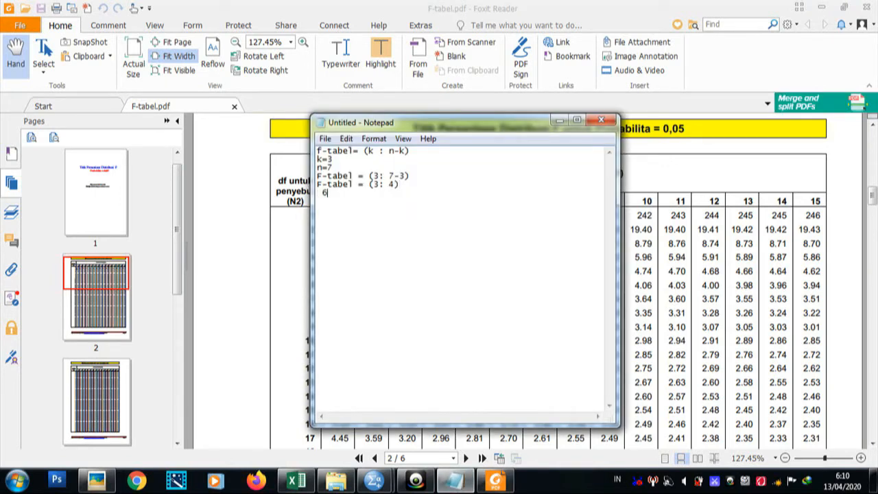
type(".59")
Check the F value in the SPSS ANOVA table and extend the last Notepad line to "6.59 < 41.520".
left_click(227, 235)
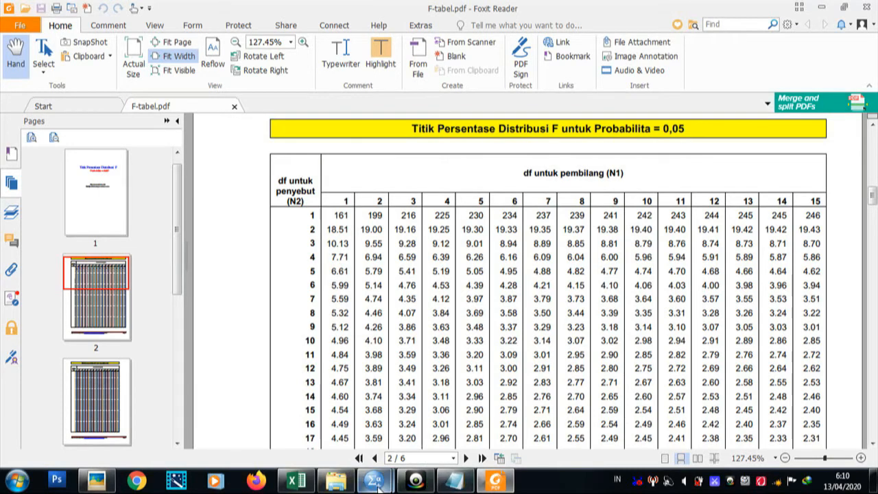
mouse_move(374, 480)
left_click(321, 438)
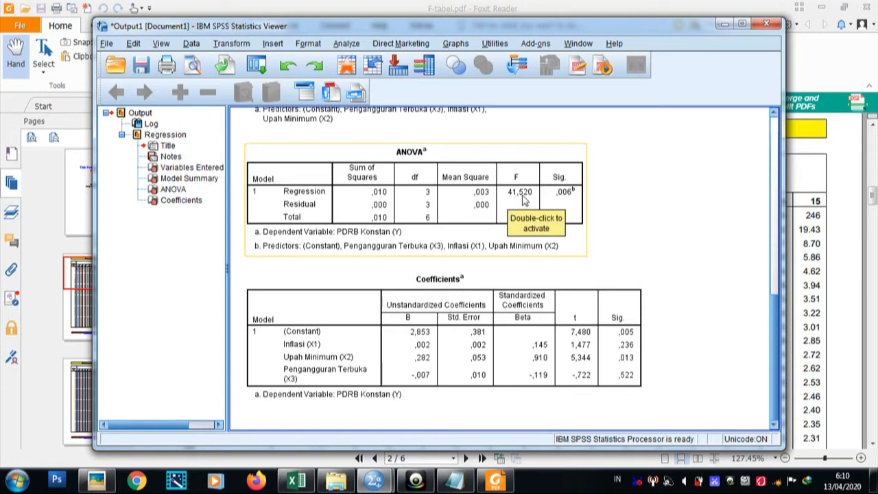
left_click(454, 479)
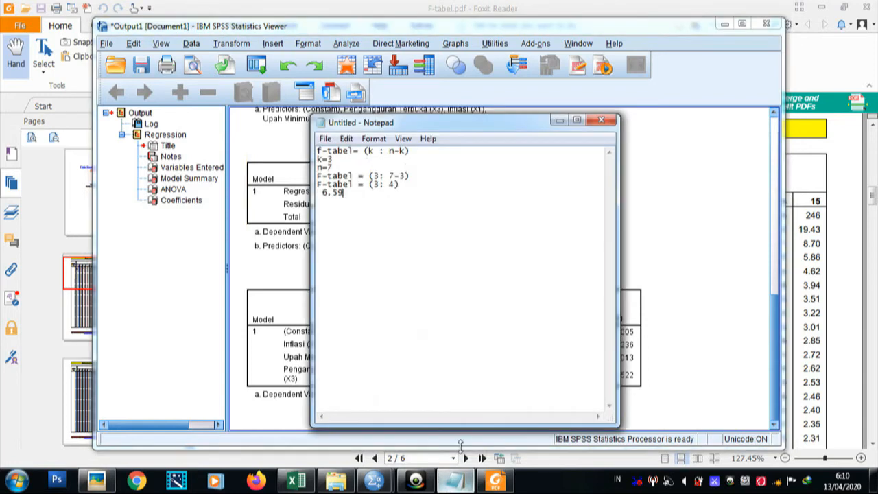
type("4")
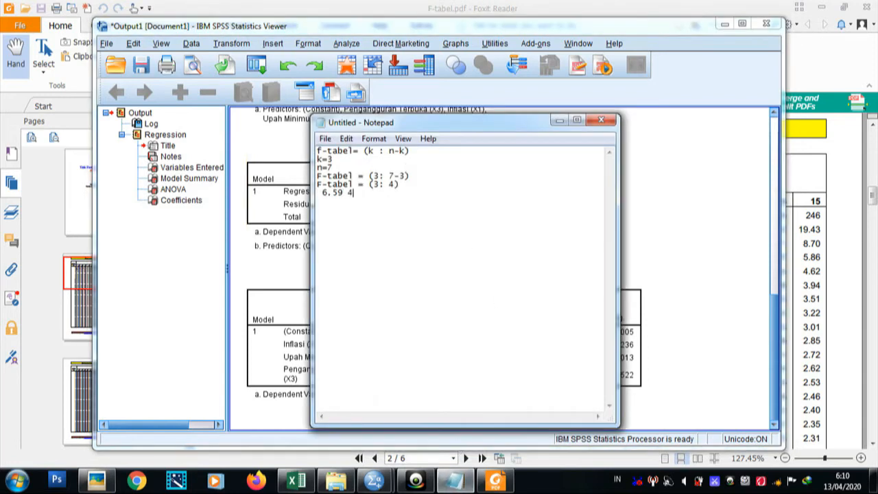
type("1.52")
type("0")
type("<")
left_click_drag(327, 194, 347, 194)
left_click(400, 197)
left_click_drag(400, 196, 360, 197)
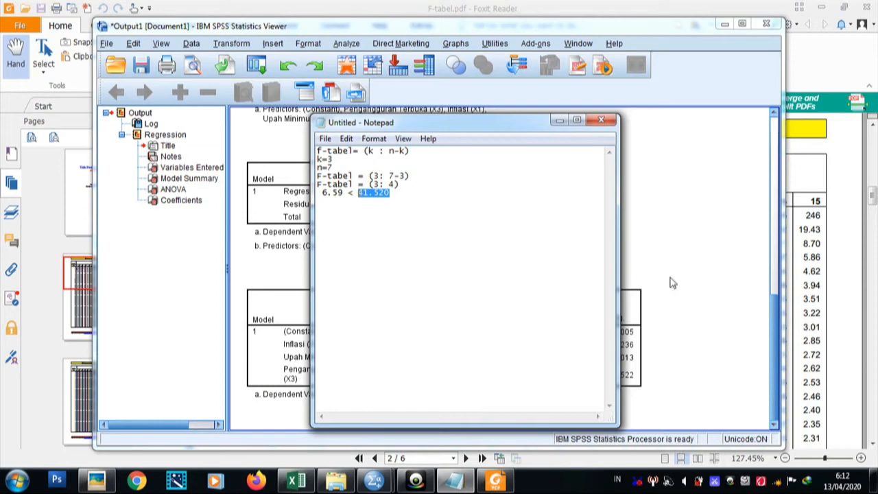
Return from the SPSS output to Notepad and add the general equation "Y=a+bx1+bx2+bx3+e" after a blank line.
left_click(767, 367)
left_click(566, 347)
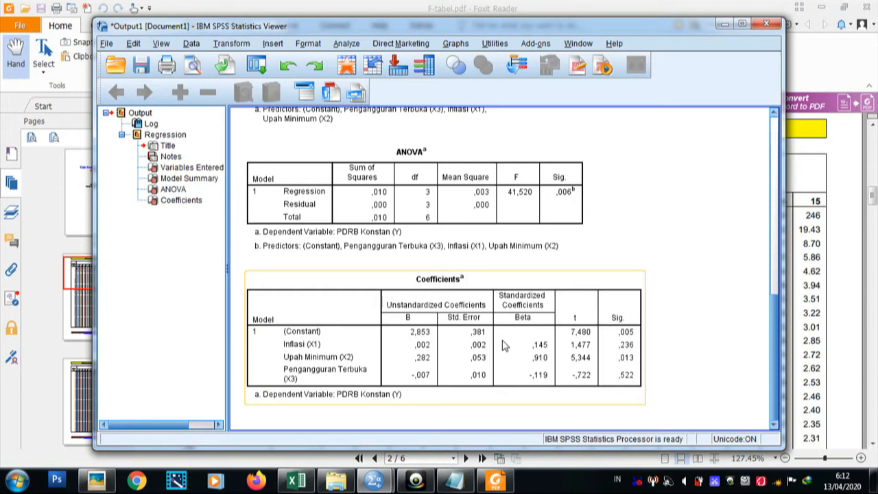
left_click(470, 483)
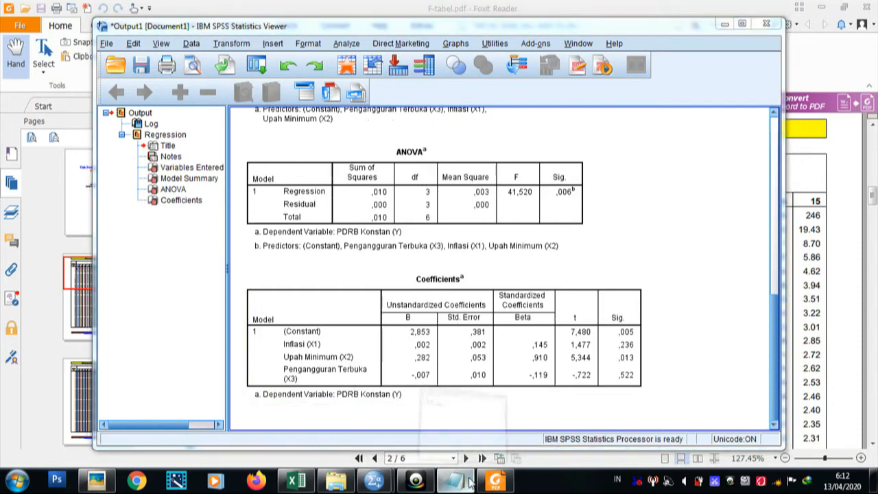
left_click(435, 208)
key("Return")
key("Return")
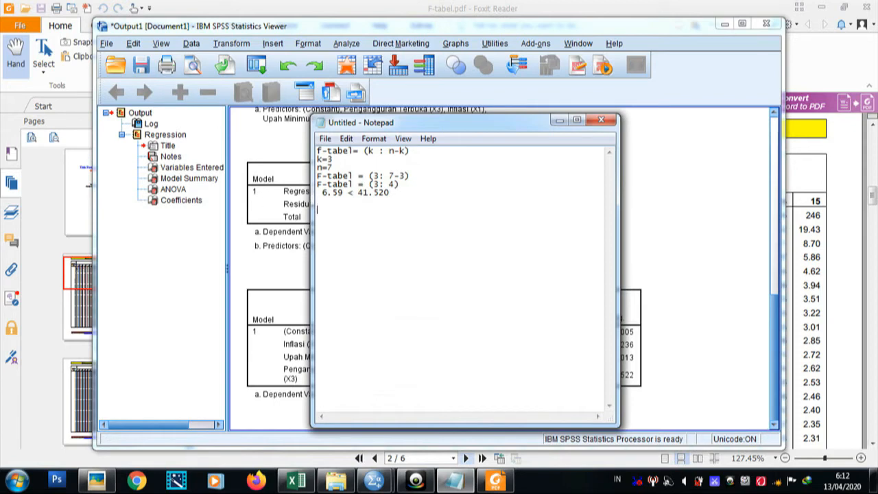
key("Caps_Lock")
type("Y")
key("Caps_Lock")
type("=a+bx1+bx2+bx3")
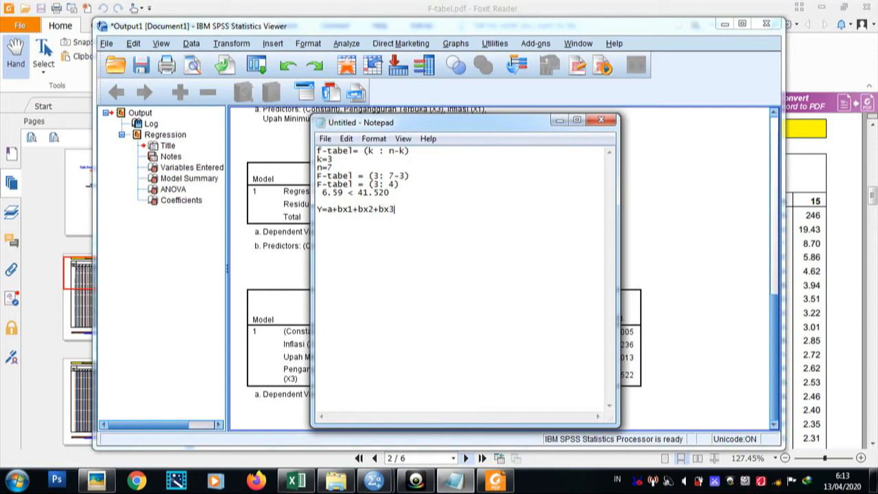
type("+e")
Start a second equation line with "Y=" and place the Notepad window beside the B column of the SPSS Coefficients table.
key("Caps_Lock")
key("Caps_Lock")
key("Caps_Lock")
type("Y")
key("Caps_Lock")
type("=")
left_click(374, 481)
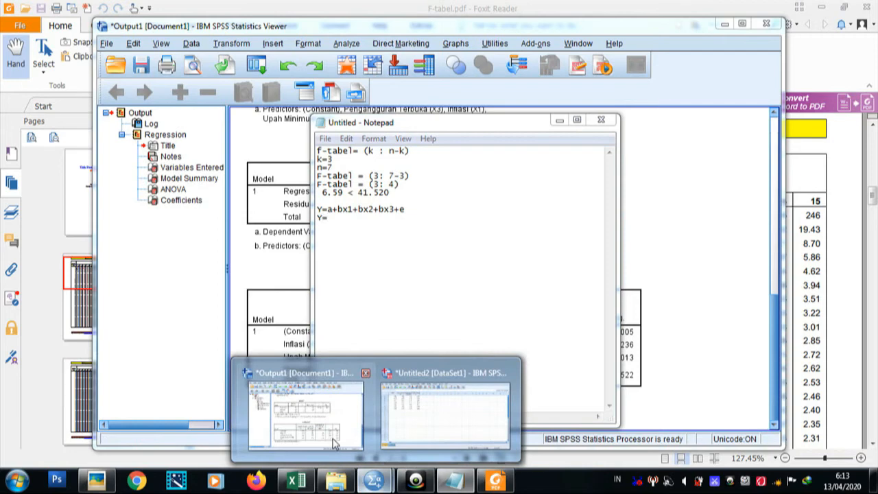
left_click(334, 434)
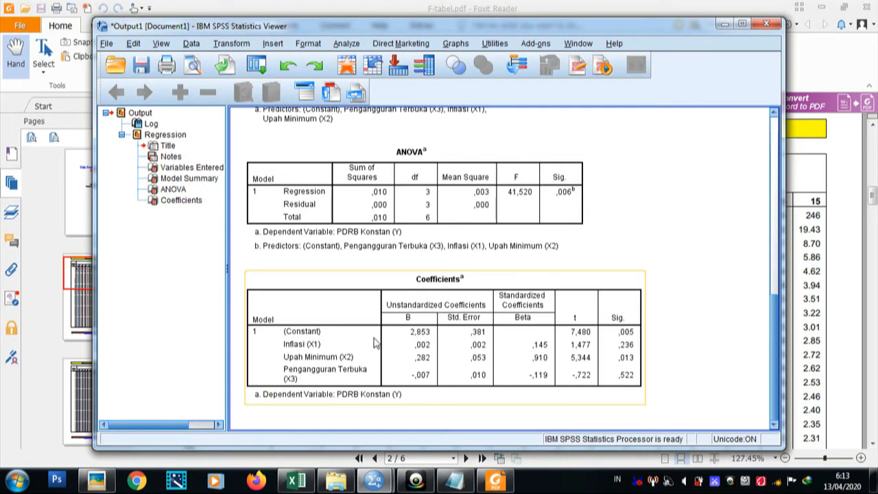
left_click(452, 481)
left_click_drag(362, 124, 607, 138)
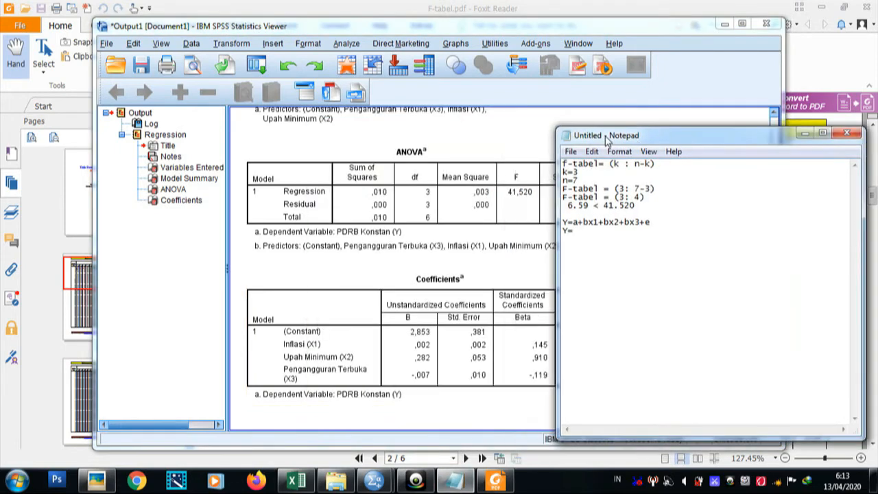
Complete the second equation with the B coefficients as "Y=2.853+0.002+0.282-0.007+e" and highlight the line.
type("2.853+")
left_click(466, 306)
type("0.002")
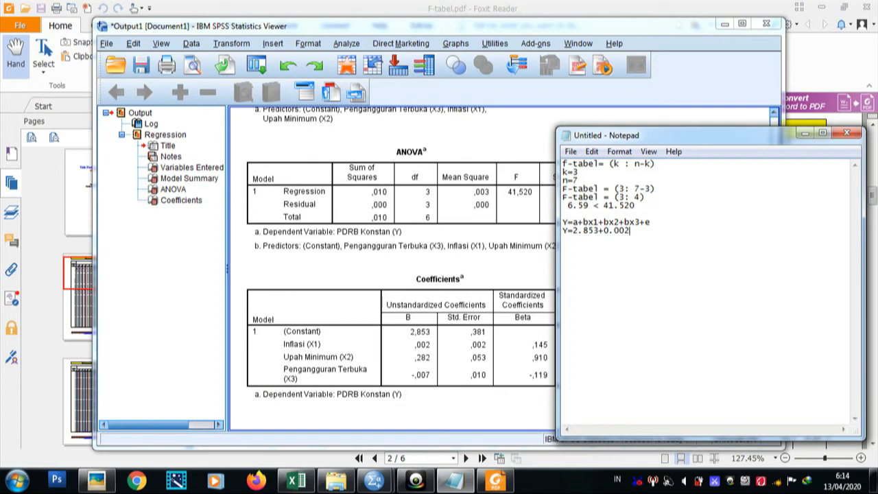
type("+")
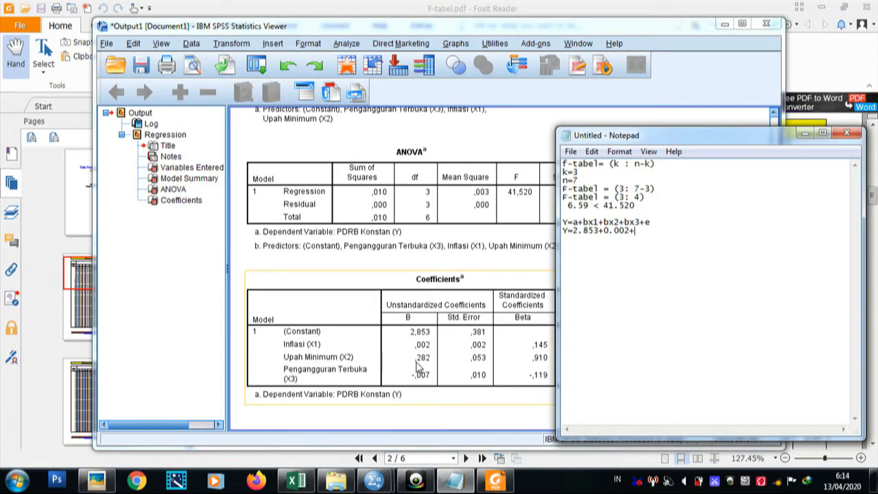
type("0.282+")
key("BackSpace")
type("-")
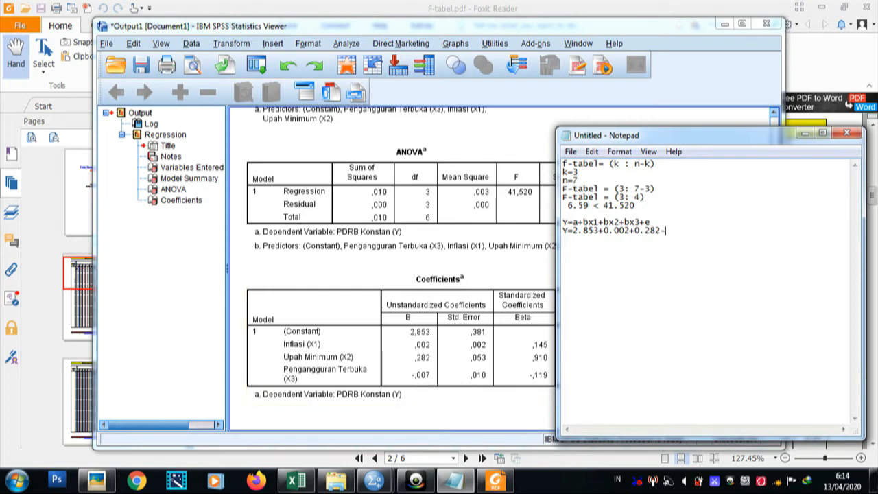
type("0.007+e")
left_click_drag(701, 231, 564, 236)
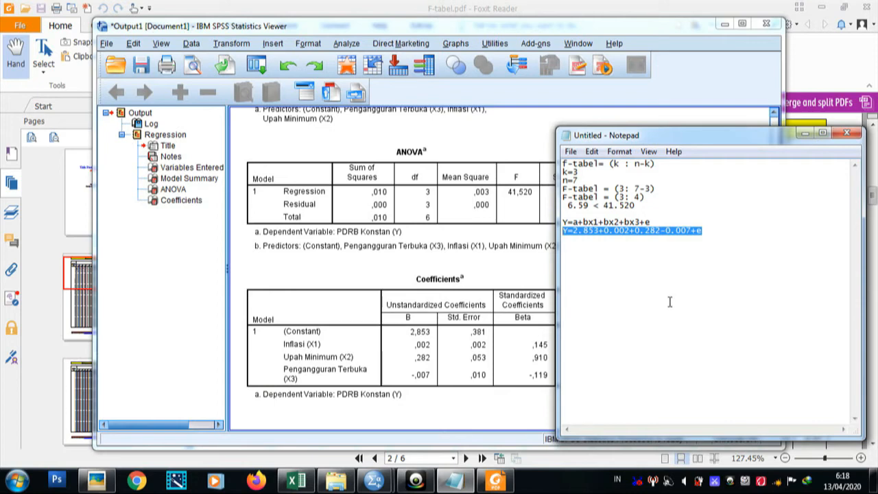
Review the t and Sig. columns of the SPSS Coefficients table and add "T-tabel : (a/2;n-k-1)" below the equation in Notepad.
left_click(458, 420)
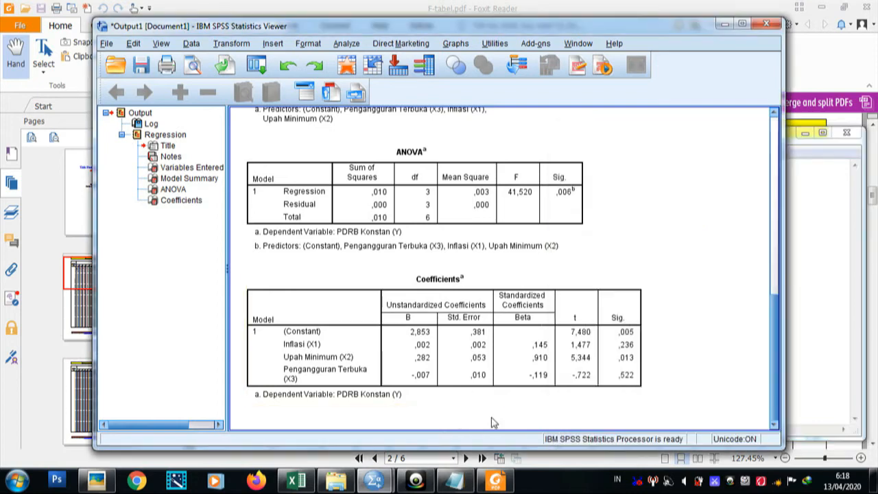
left_click(623, 324)
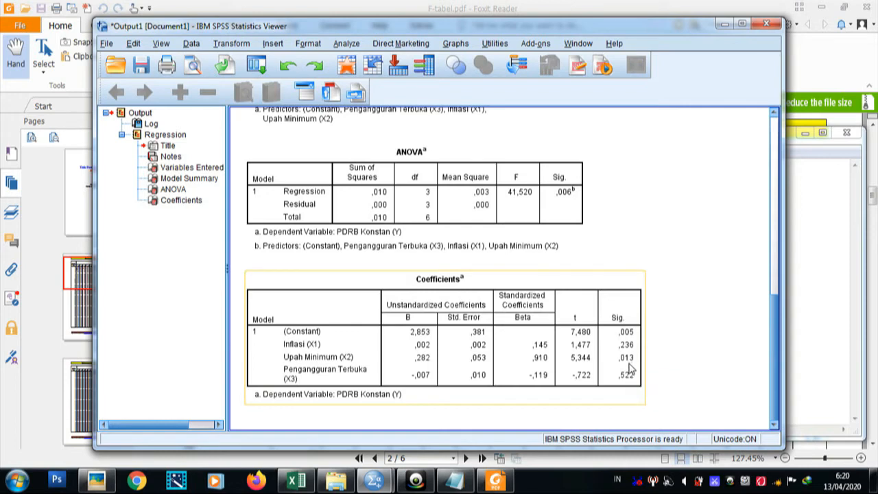
left_click(454, 480)
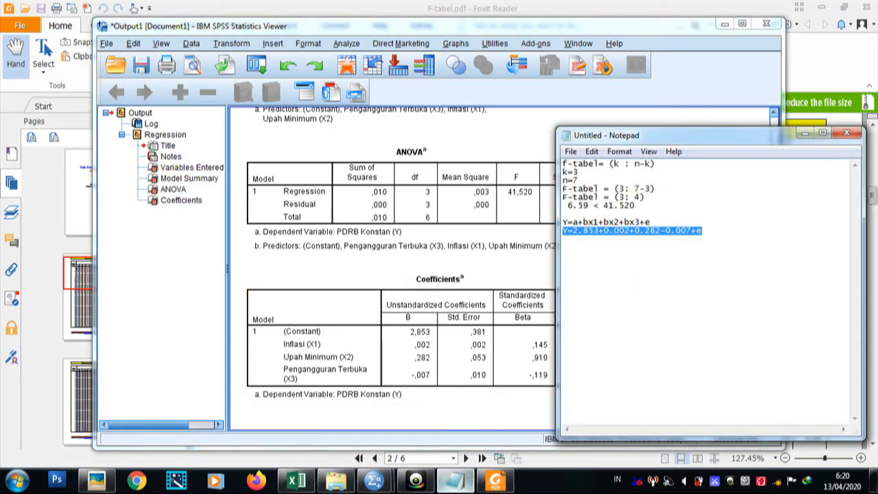
left_click(745, 249)
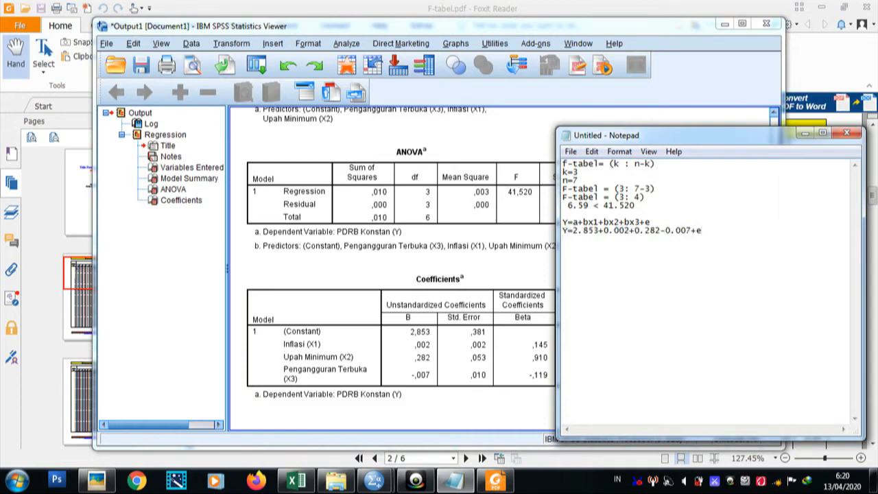
key("Caps_Lock")
type("T-tabel : (a/2;n")
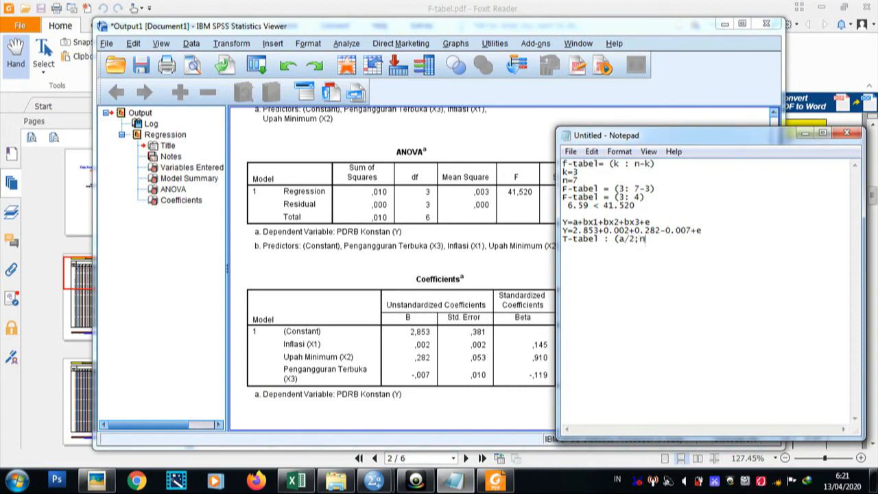
type("-k-1)")
Add the substituted line "T-tabel : (0.05/2 ; 7-3-1)" below the general T-tabel formula.
key("Caps_Lock")
type("T-tabel : (")
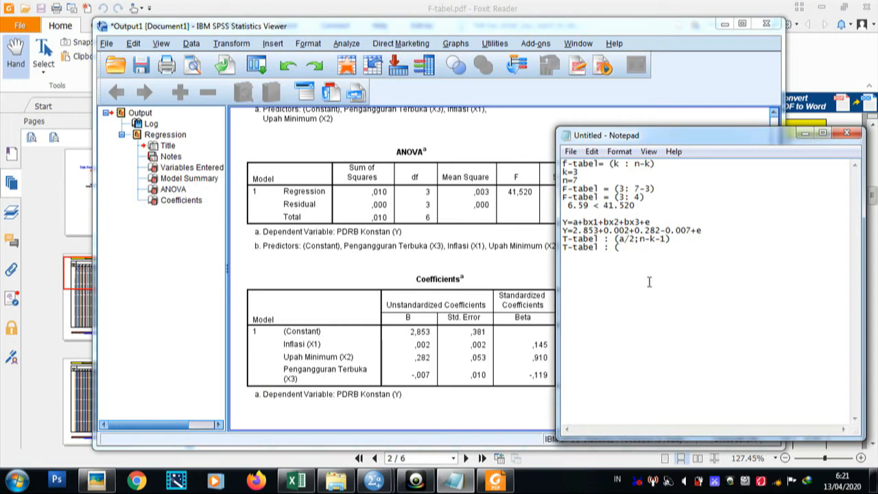
type("0.05/2")
type("7-3-1)")
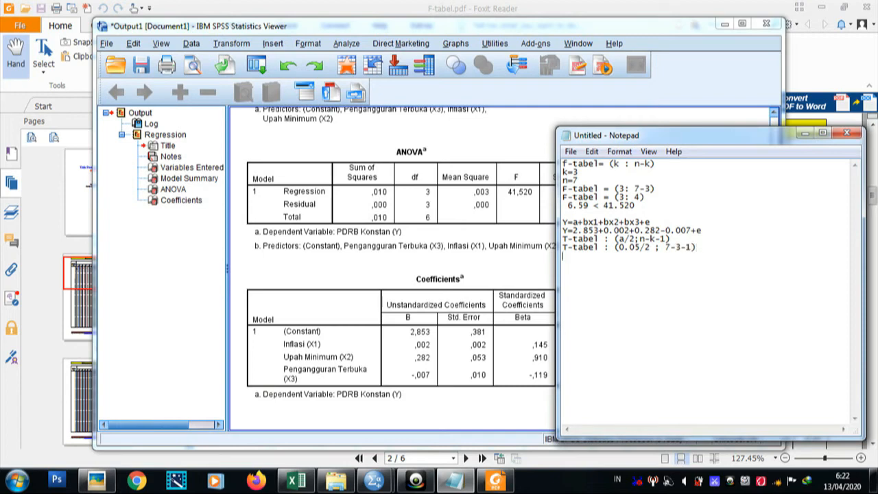
Add the simplified line "T-tabel : (0.025 ; 3)" below the substituted T-tabel formula.
key("Caps_Lock")
type("T")
key("Caps_Lock")
type("-t")
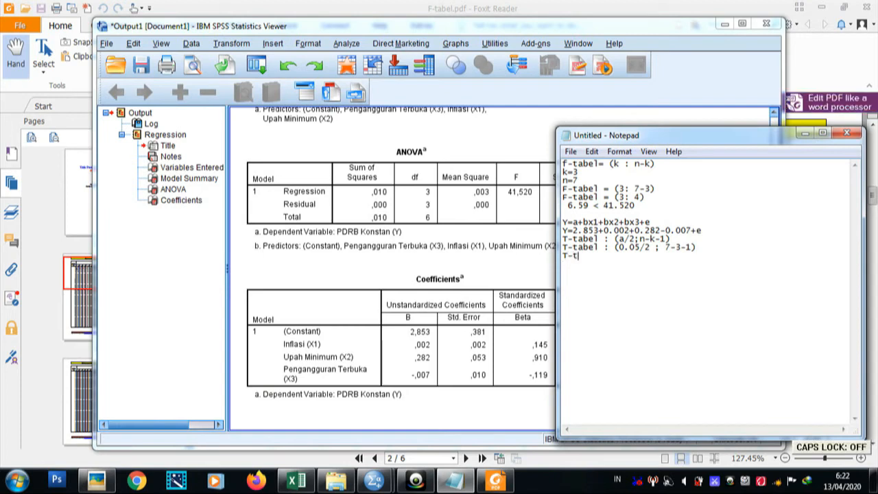
type("abel : (")
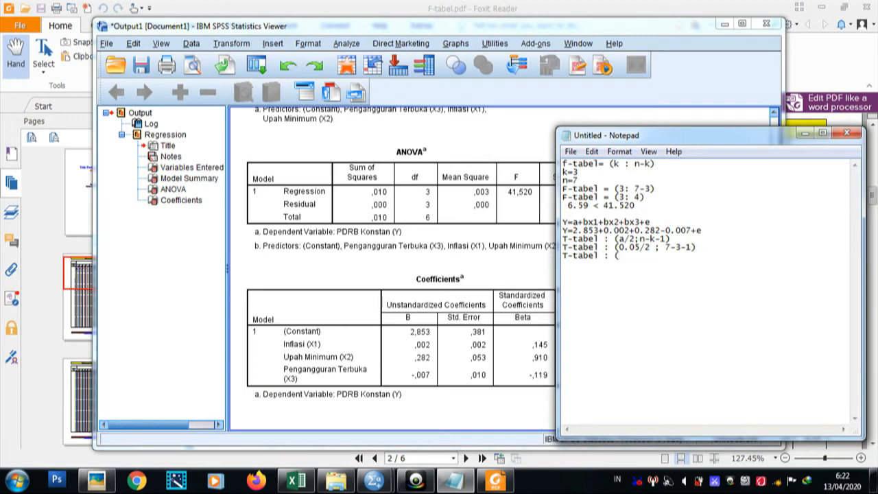
type("0.025 ;")
type("3)")
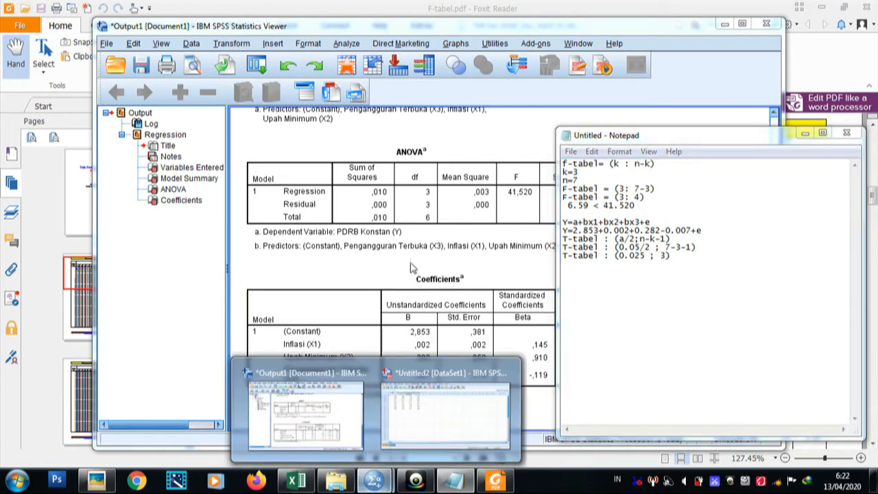
Compare the residual df in the SPSS ANOVA table with the T-tabel note, moving the Notepad window clear of the table.
left_click(300, 208)
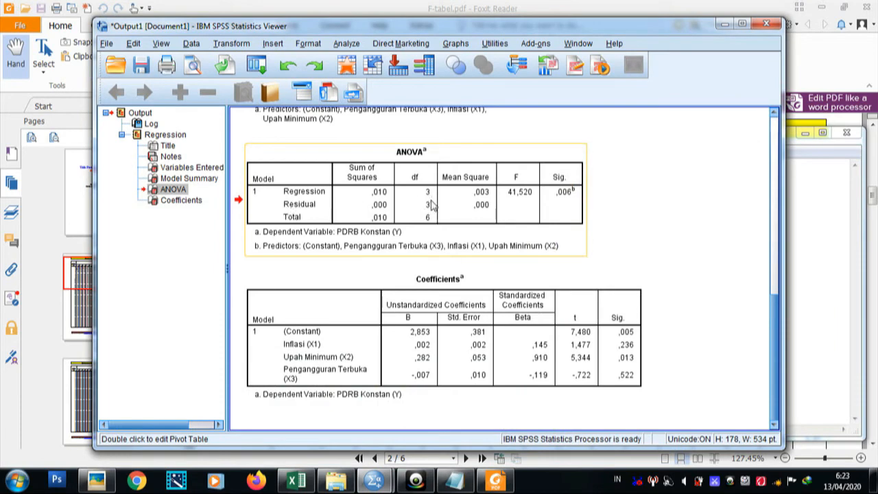
left_click(453, 480)
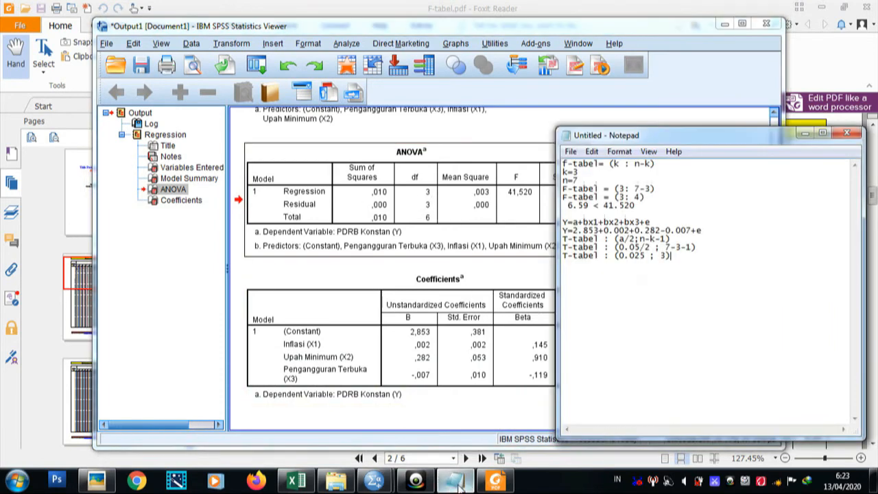
left_click_drag(688, 138, 714, 128)
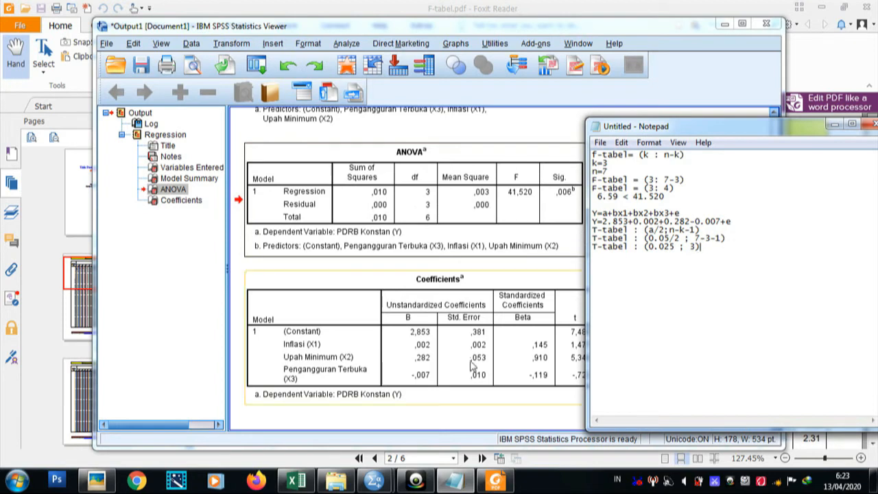
Open T-tabel.pdf from the PDF folder and go to the t distribution table for df = 1 – 40.
left_click(337, 481)
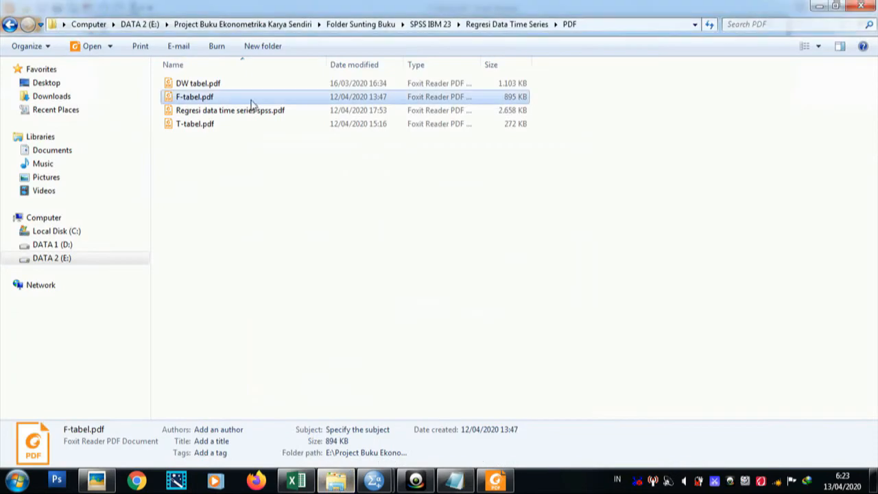
left_click(201, 129)
double_click(201, 129)
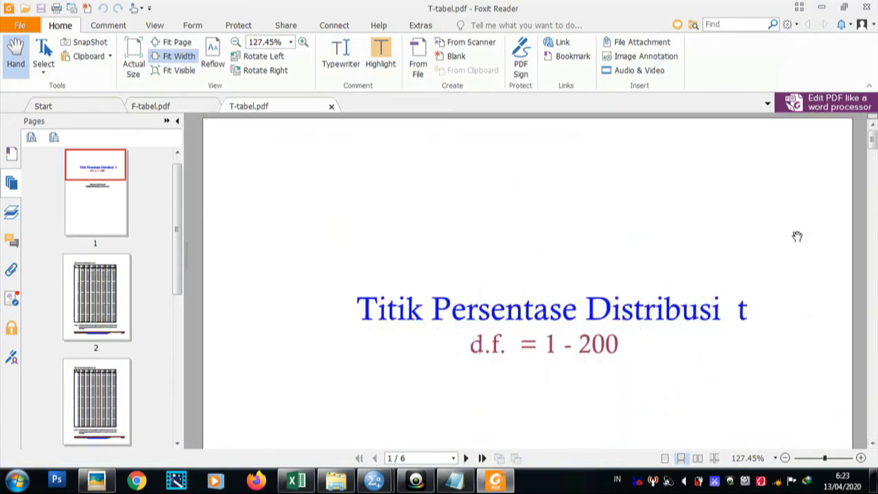
scroll(797, 236, "down", 4)
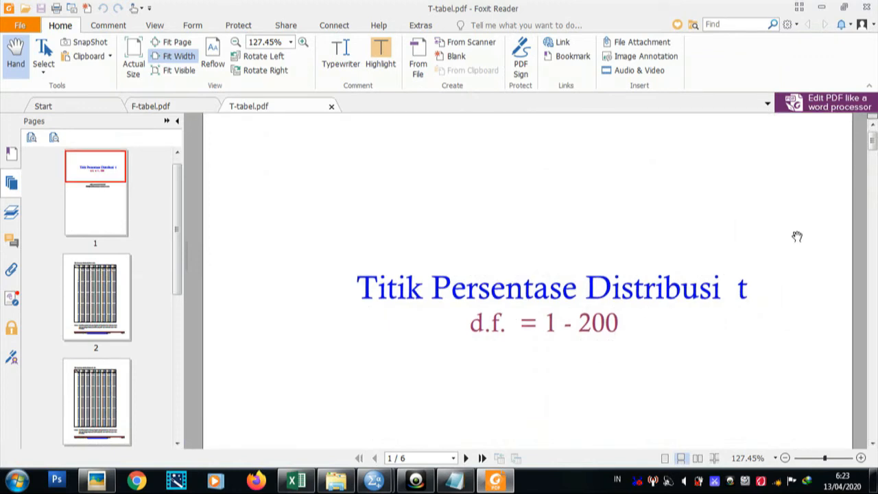
scroll(797, 237, "down", 4)
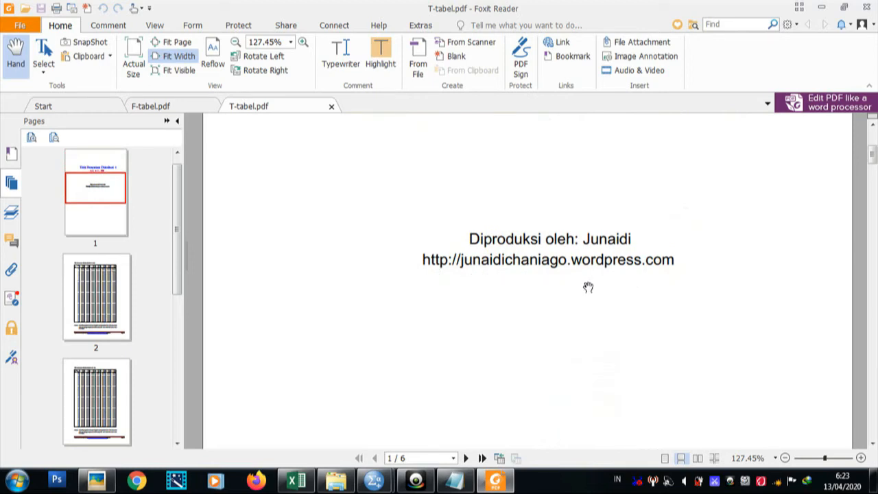
scroll(588, 287, "down", 5)
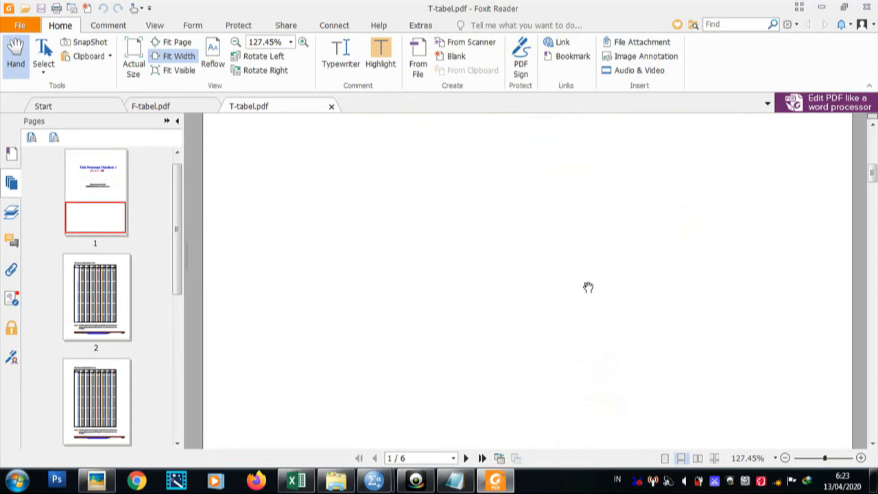
scroll(588, 287, "down", 6)
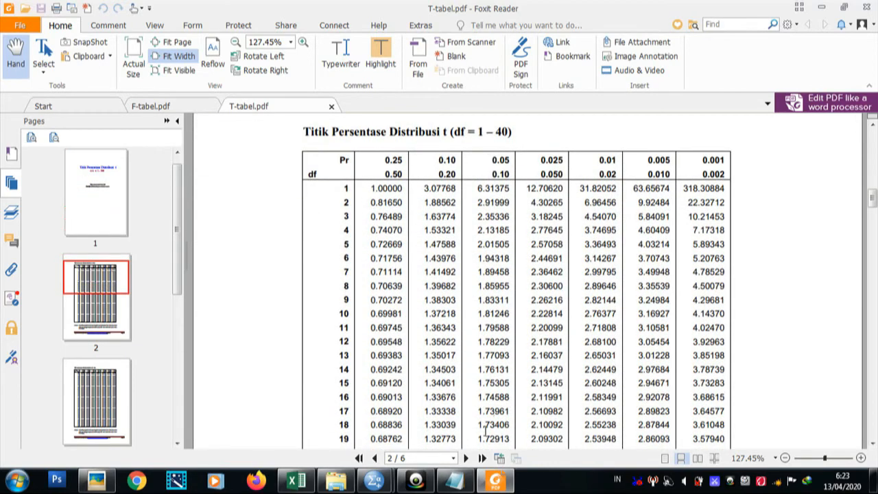
Look up the t-table value for df 3 at probability 0.025, checking the row and column against the T-tabel note in Notepad.
left_click(455, 480)
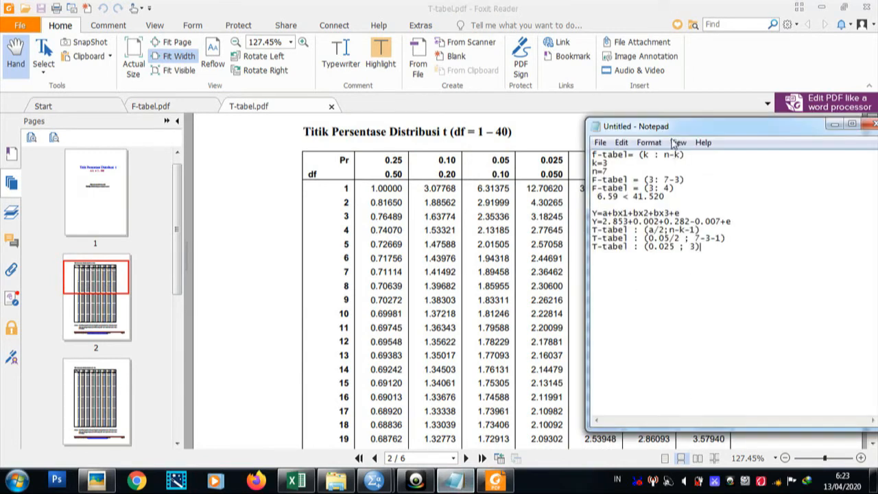
left_click_drag(672, 132, 705, 127)
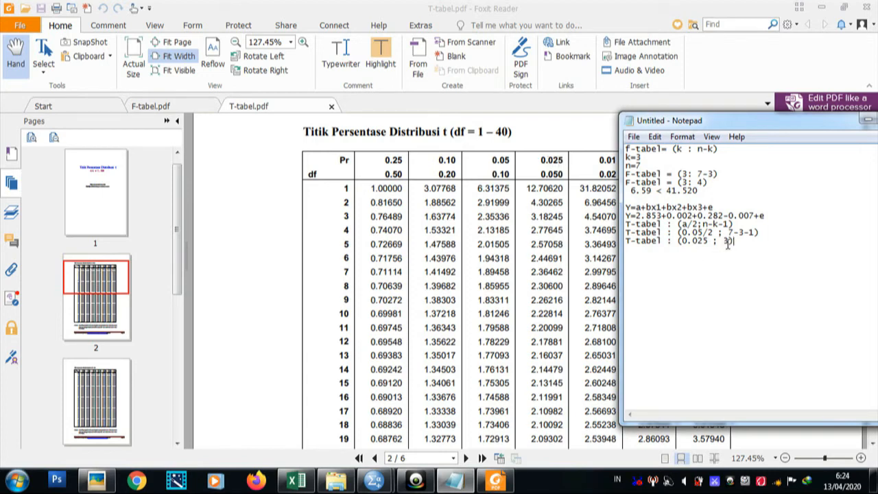
left_click(343, 214)
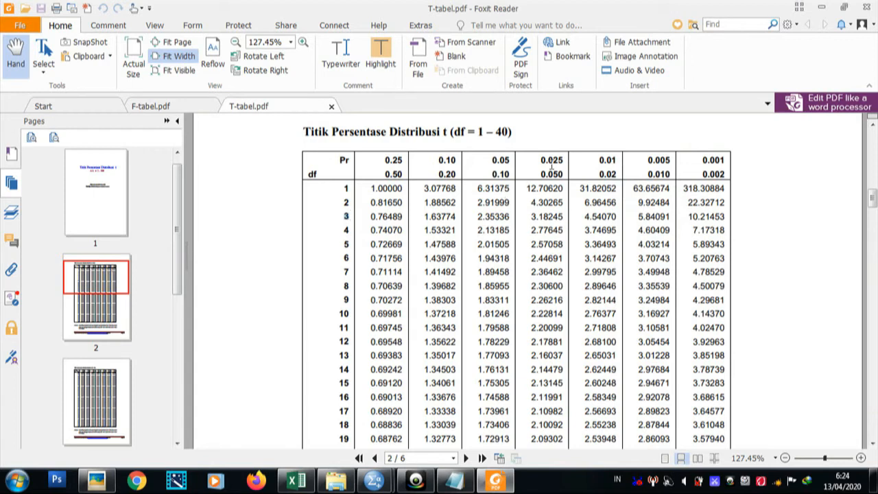
left_click_drag(542, 161, 565, 161)
left_click(346, 216)
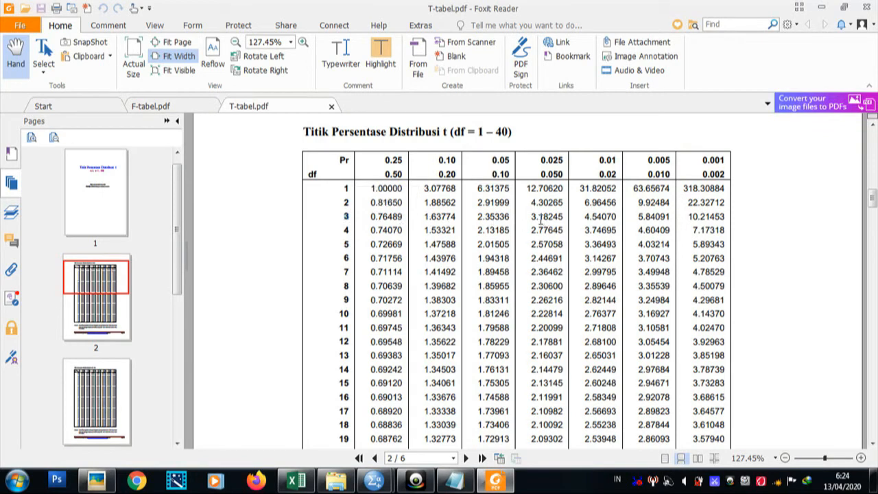
left_click_drag(531, 217, 568, 217)
Record the t-table value 3.18245 in Notepad, one blank line below the T-tabel formulas.
left_click(455, 480)
key("Return")
key("Return")
type("3")
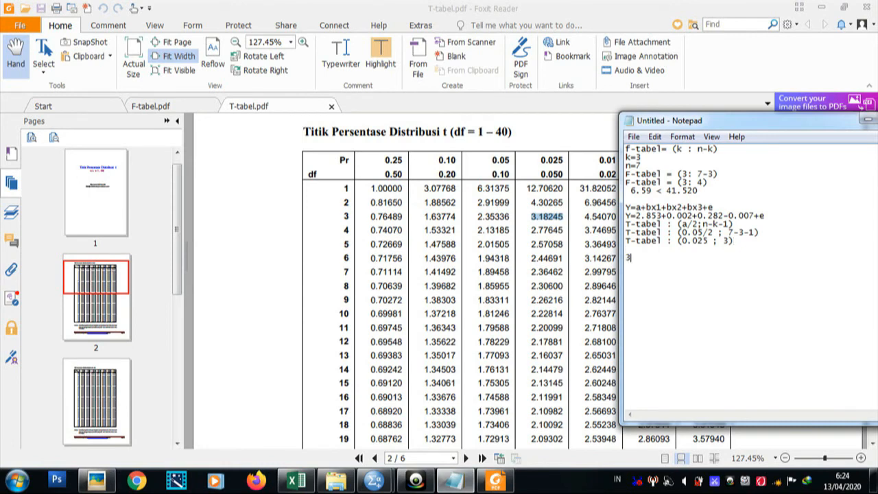
type(".18245")
Add the line "INFLASI 1.477" below the t-table value in Notepad, using the t value from the SPSS Coefficients table.
key("Caps_Lock")
type("INFA")
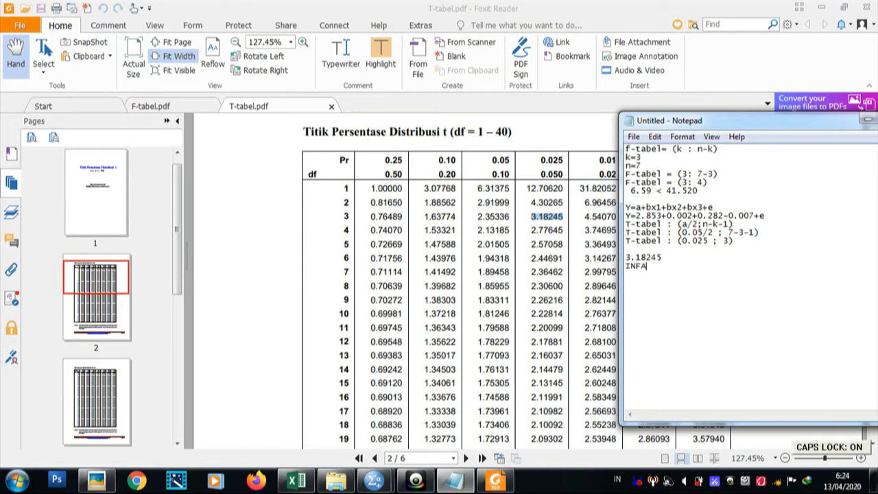
key("BackSpace")
type("LASI")
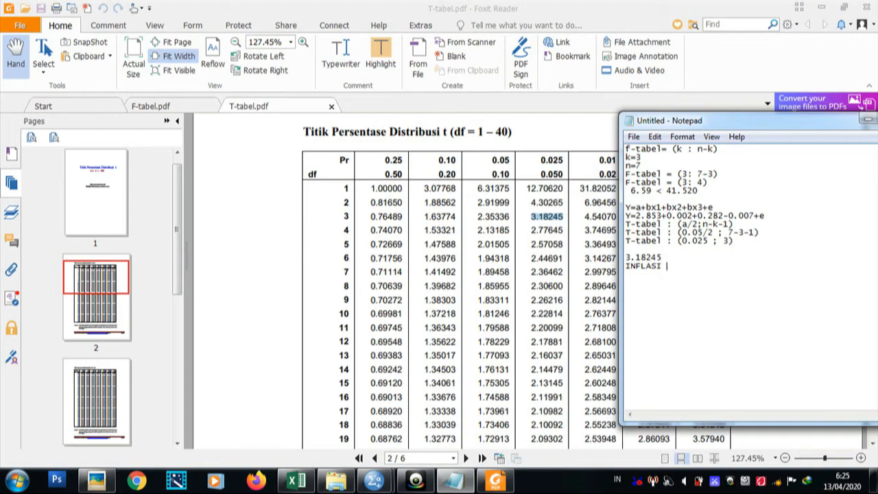
mouse_move(376, 480)
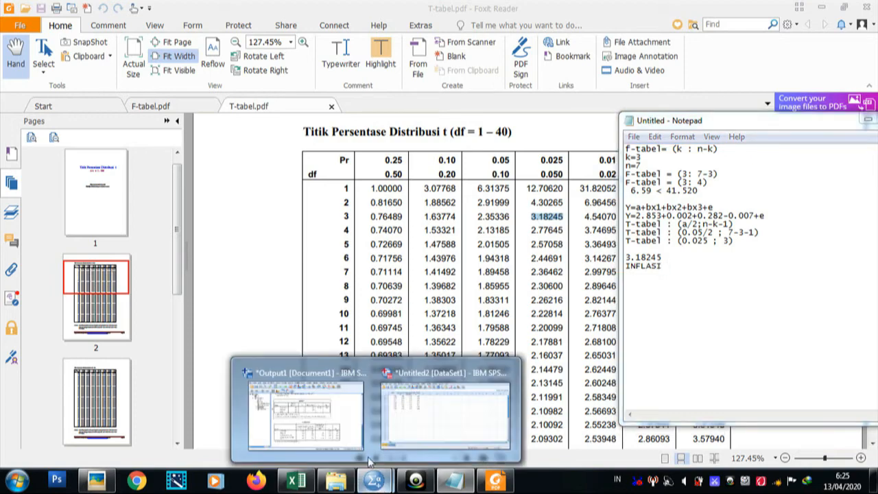
left_click(437, 410)
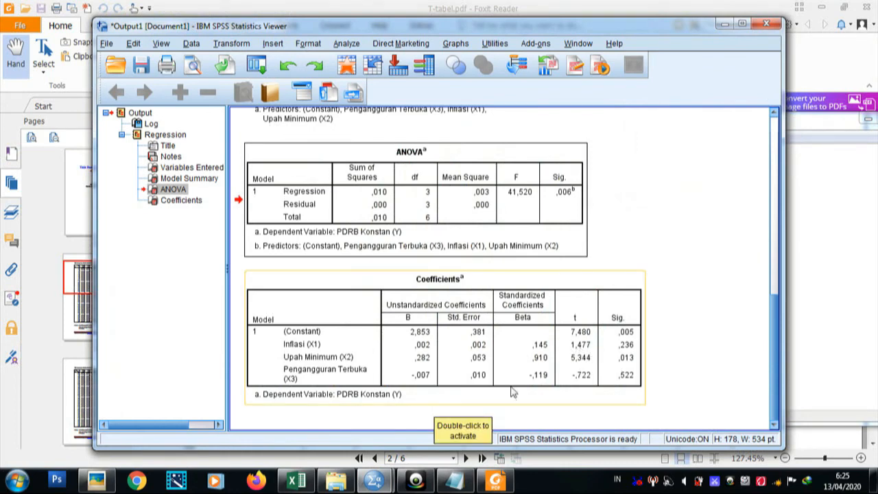
left_click(454, 481)
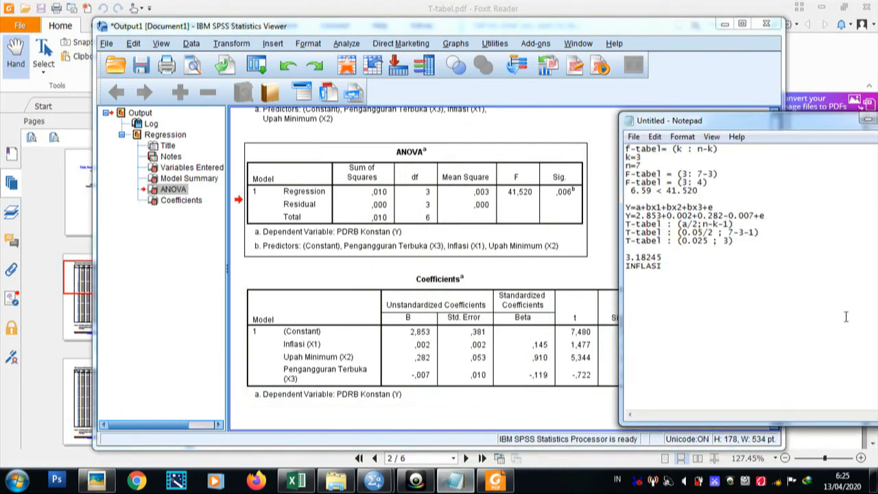
type("1")
type(".477 ")
Add the line "UPAH 5.344" in Notepad, using the t value of Upah Minimum from the Coefficients table.
type("UPAH")
left_click(341, 378)
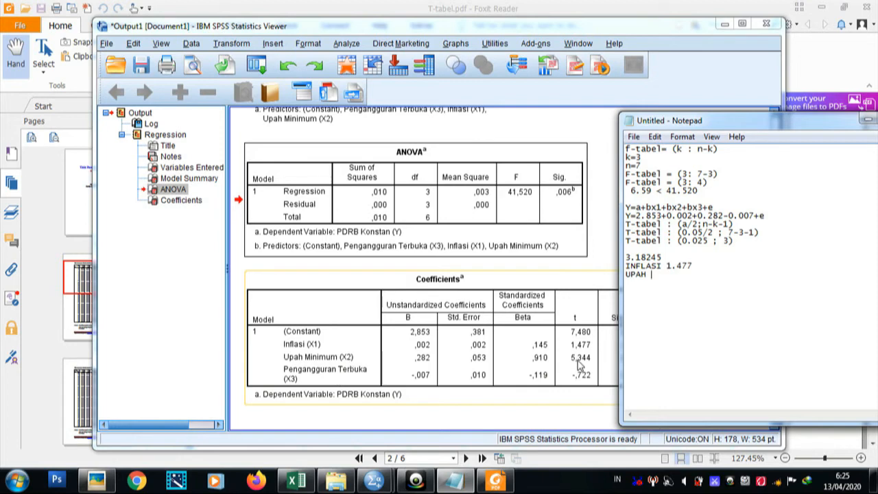
left_click(670, 301)
type("5.344")
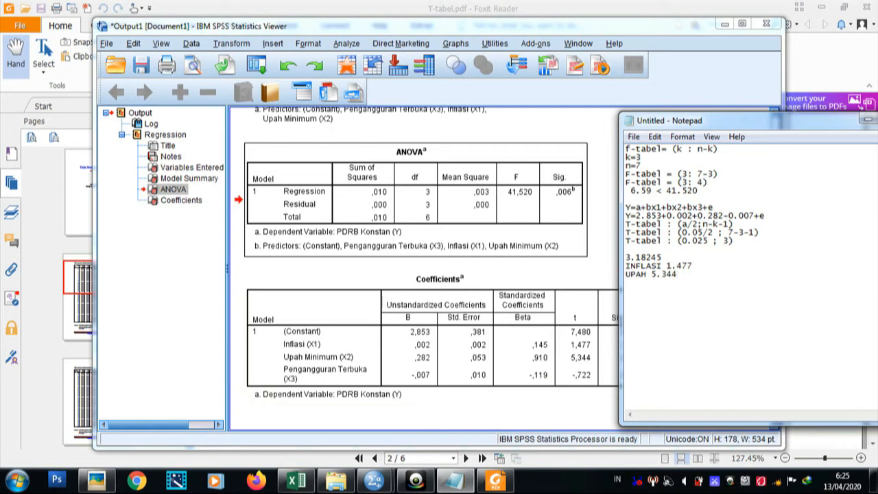
Add the line "Pengangguran -0.722" below the UPAH line in Notepad.
key("Return")
key("Return")
type("P")
key("Caps_Lock")
type("e")
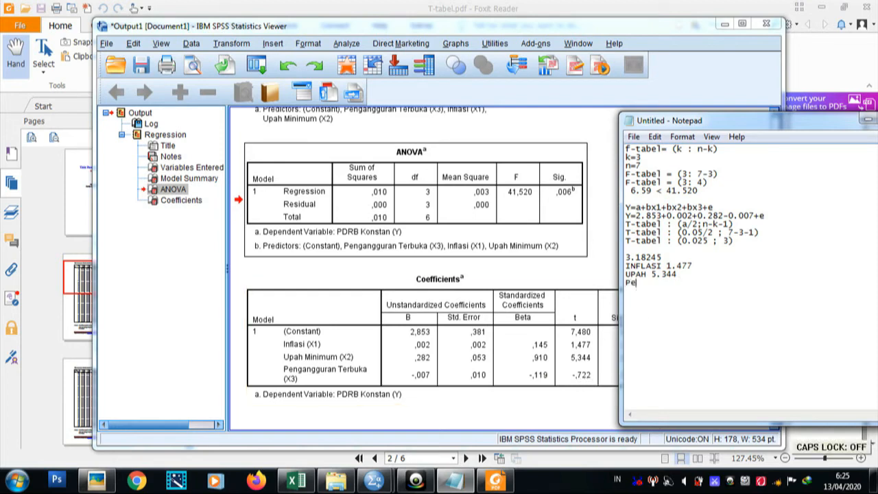
type("nganggur")
type("n")
key("BackSpace")
key("BackSpace")
type("an -0.722")
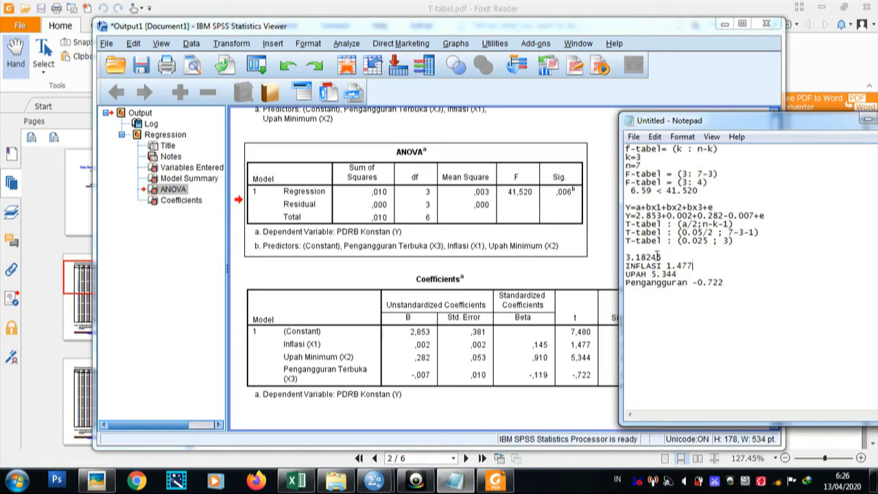
Append the t-table comparisons "< 3.18245" to the INFLASI line and "> 3.18245" to the UPAH line.
left_click(726, 270)
type("< 3.18245")
left_click(700, 275)
type(">")
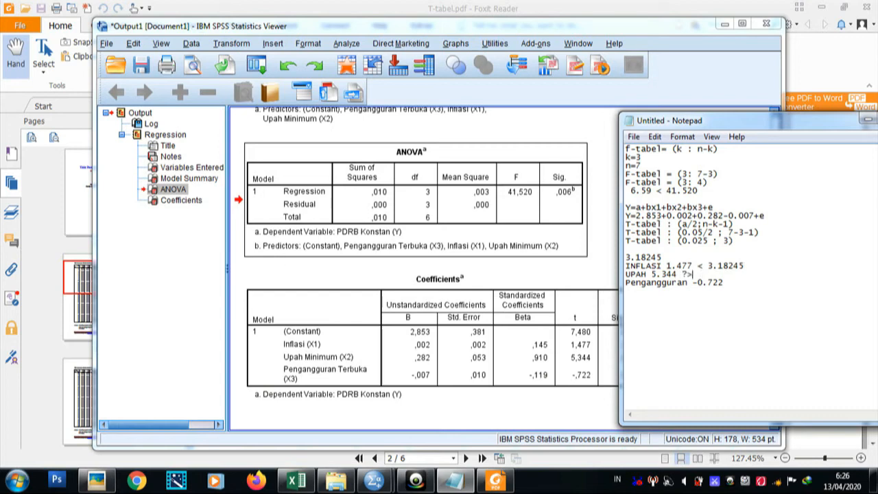
type(" 2")
key("BackSpace")
type("3.18245")
Append the t-table comparison "< 3.18245" to the Pengangguran line.
left_click(727, 285)
type("< 3.")
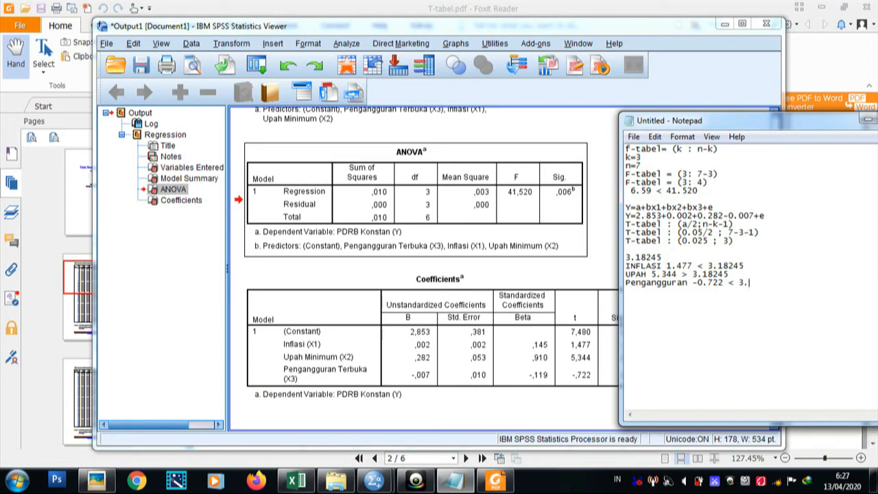
type("18245")
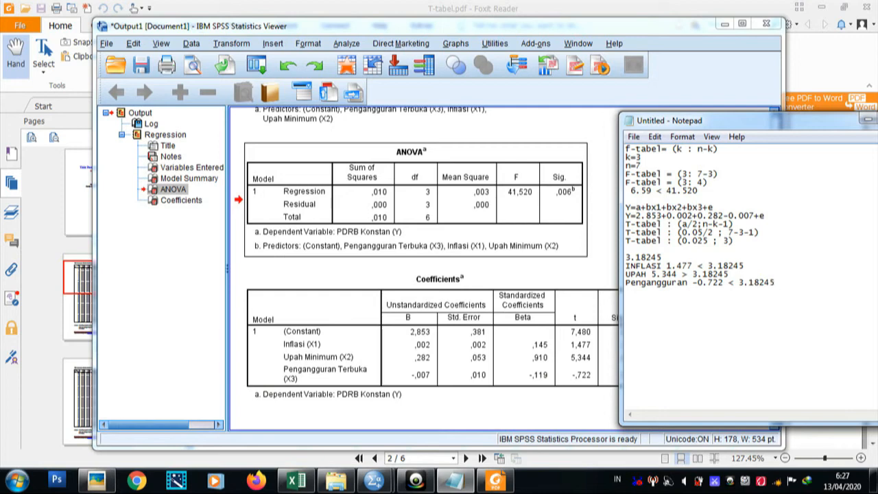
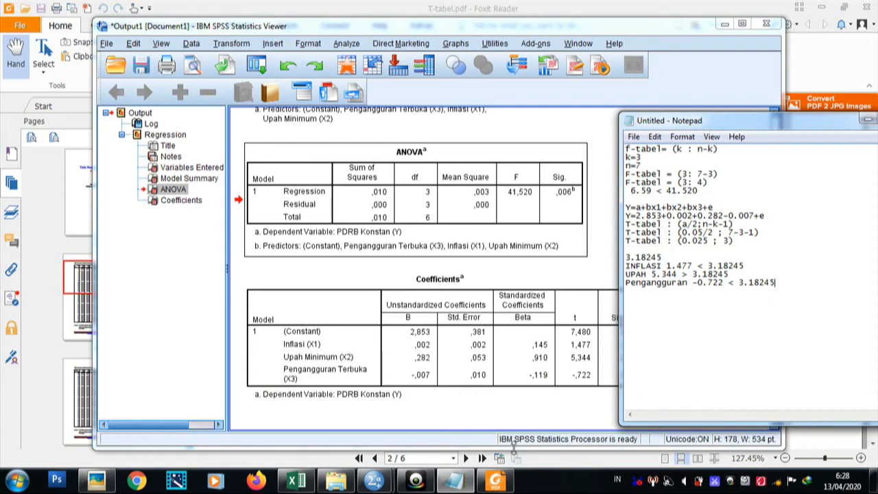
Switch to the SPSS Data Editor and open the Linear Regression setup again.
left_click(371, 483)
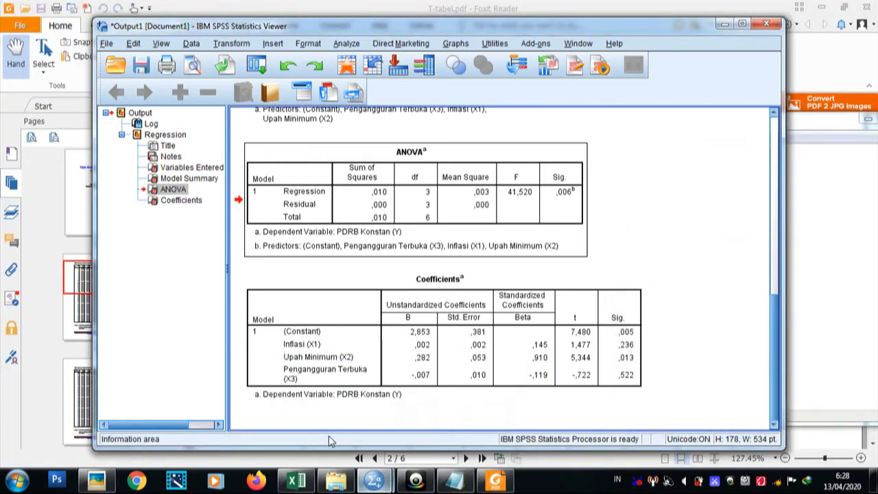
mouse_move(371, 484)
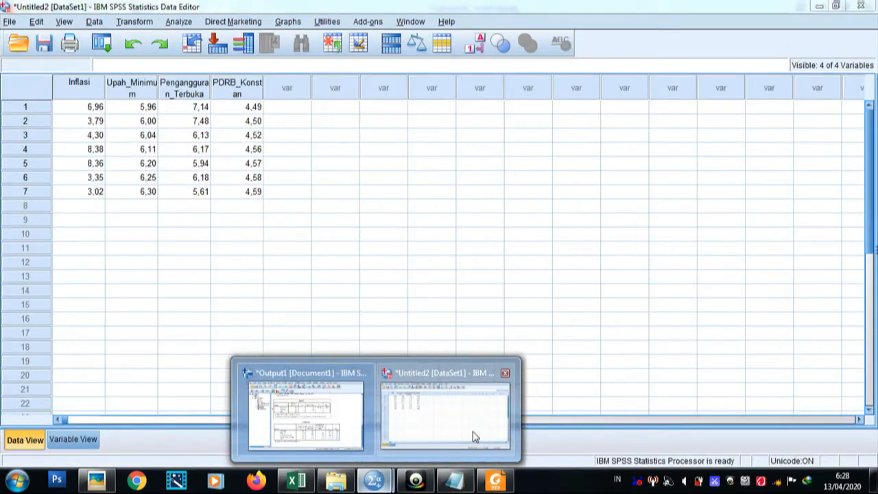
left_click(474, 438)
left_click(182, 22)
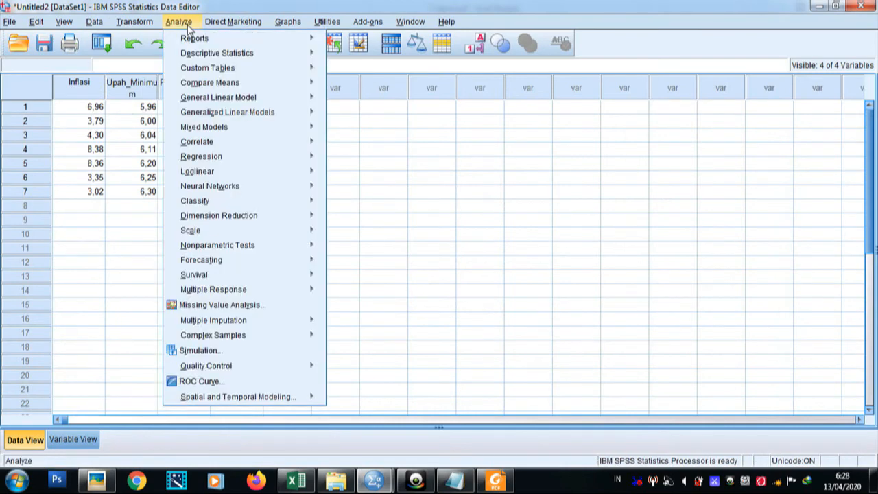
mouse_move(227, 157)
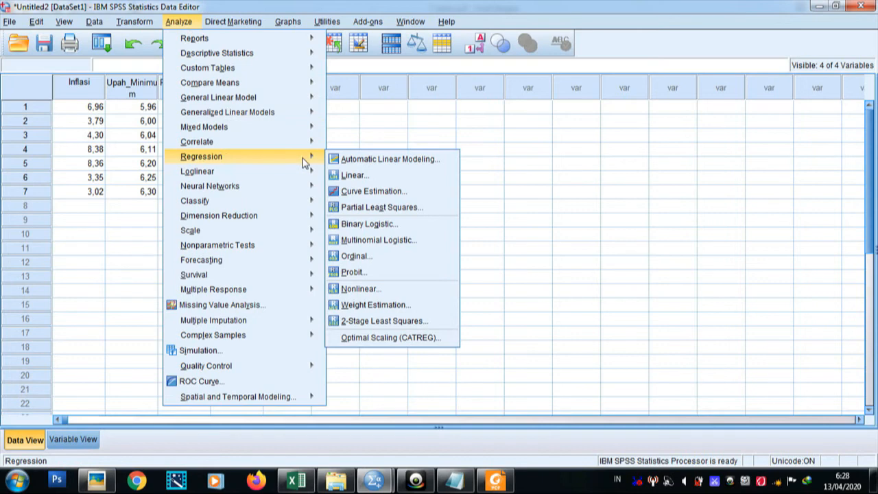
left_click(347, 177)
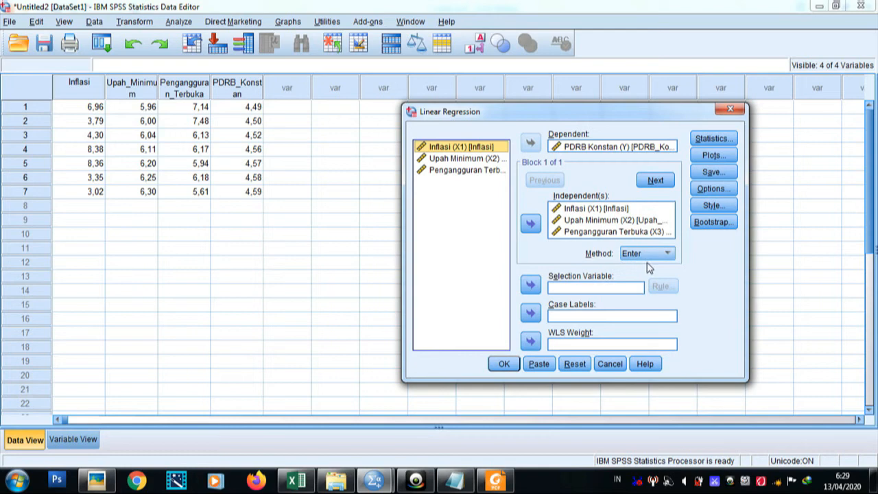
Set the regression to save unstandardized residuals as a new variable and run it.
left_click(713, 172)
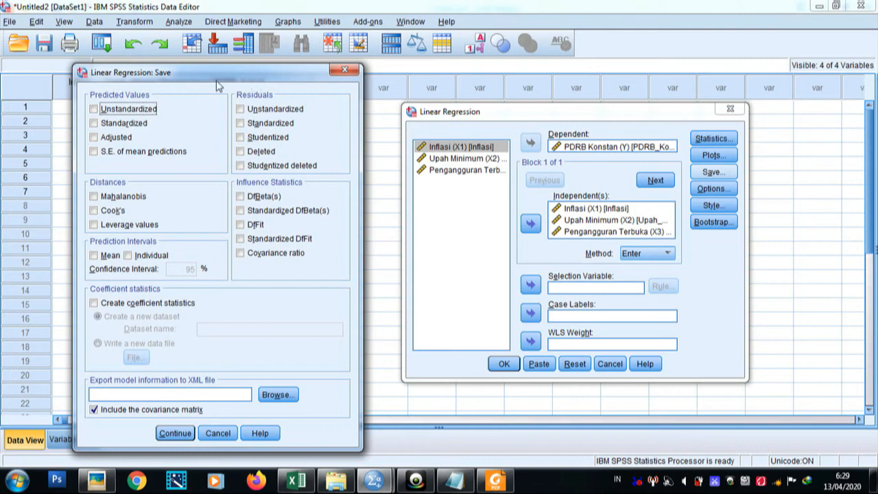
left_click(241, 109)
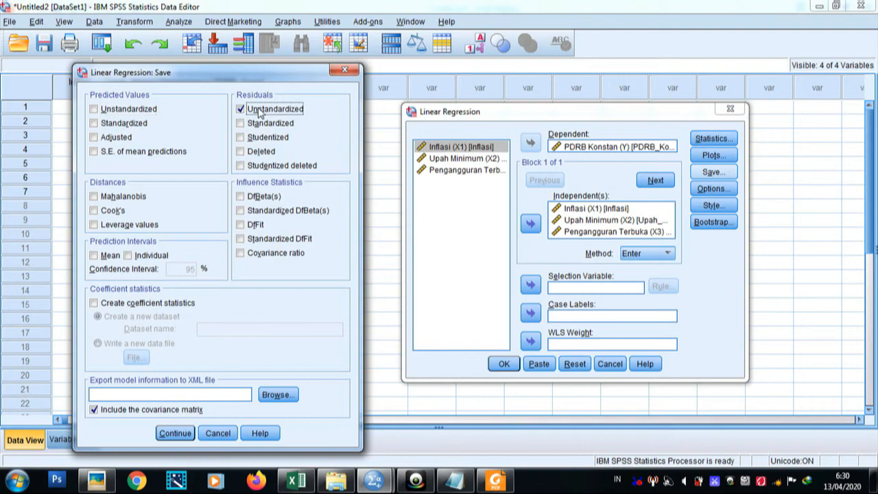
left_click(175, 434)
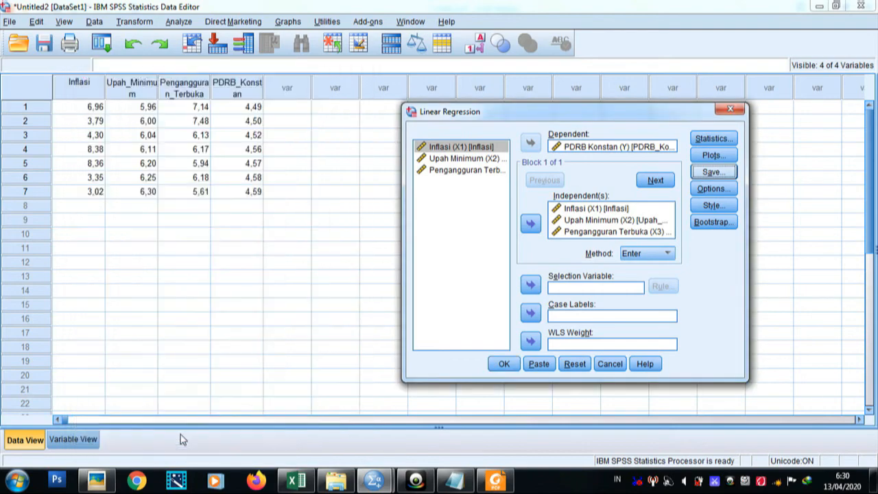
left_click(504, 365)
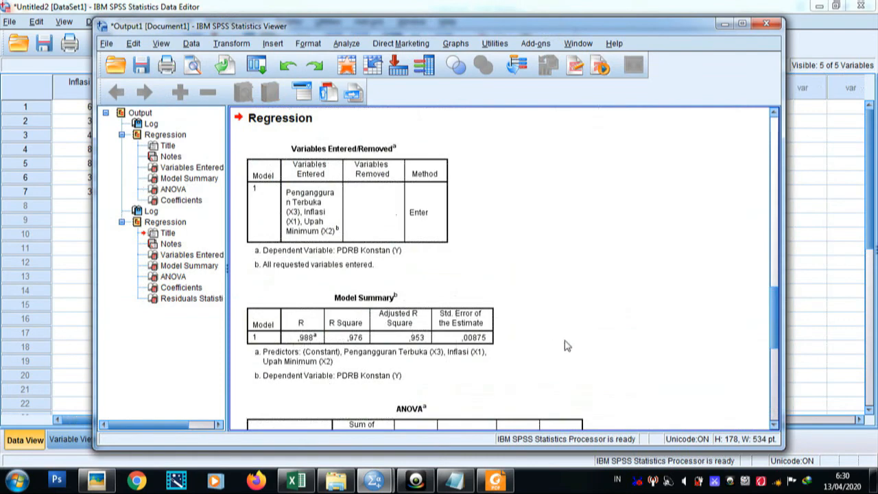
Switch to the Data Editor and set up a Descriptives analysis with Unstandardized Residual as its variable.
left_click(802, 45)
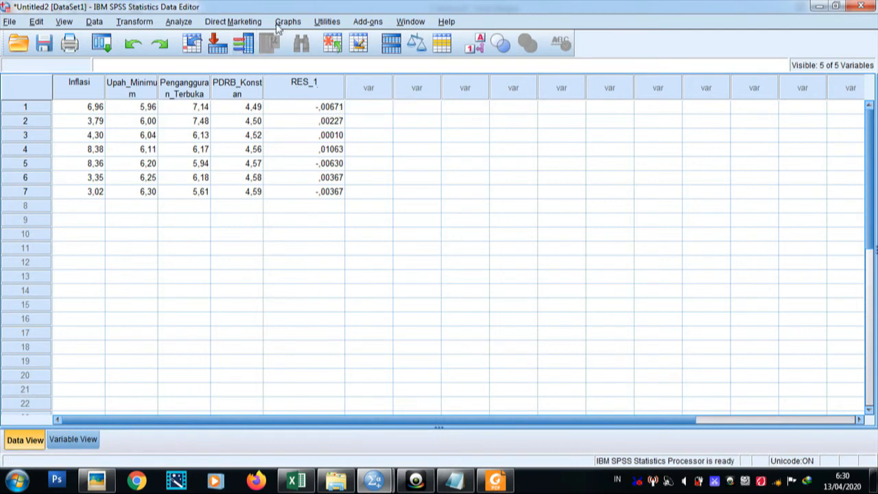
left_click(179, 23)
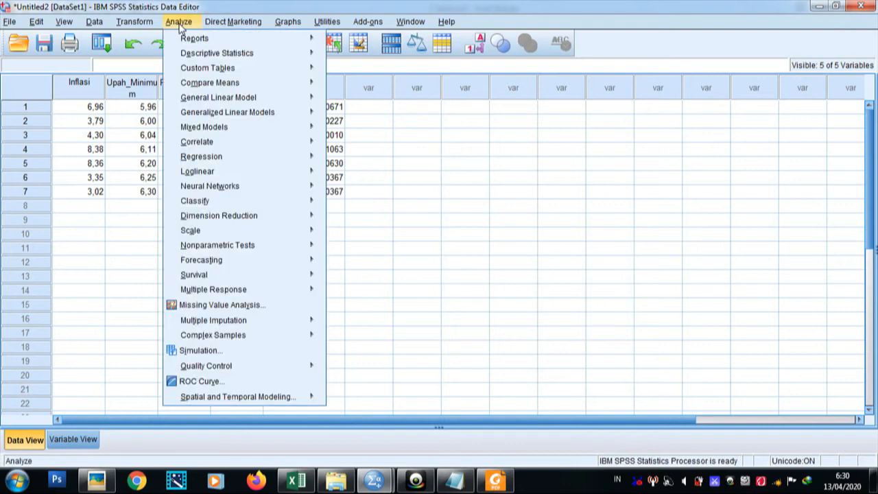
mouse_move(186, 54)
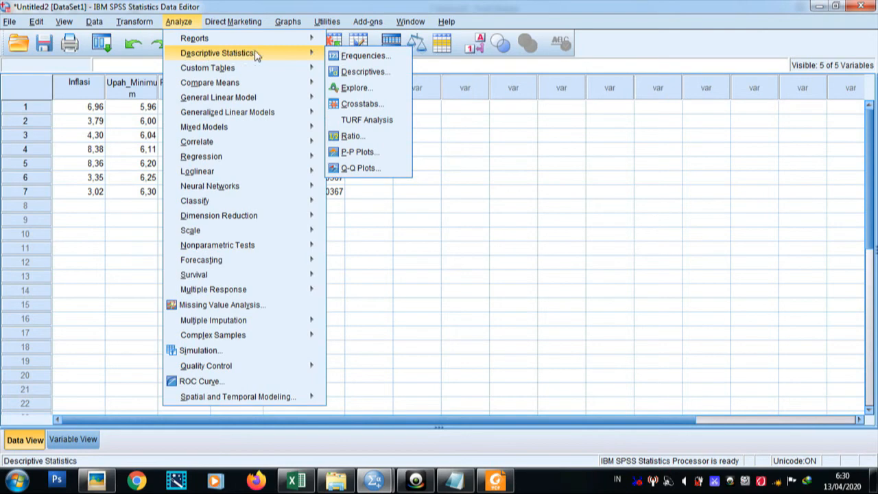
left_click(343, 71)
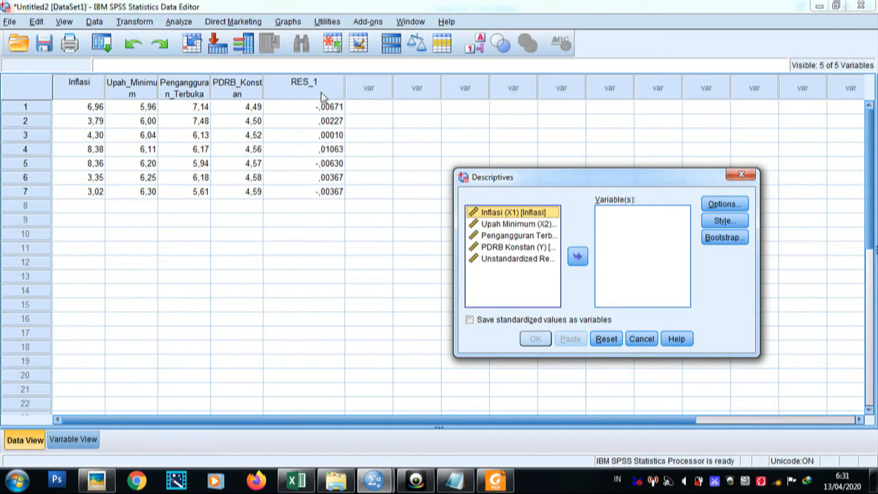
left_click(499, 261)
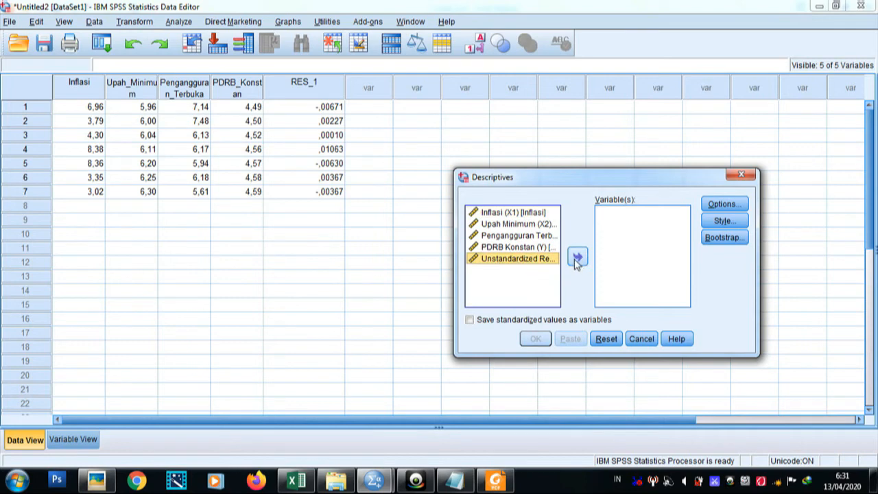
left_click(578, 259)
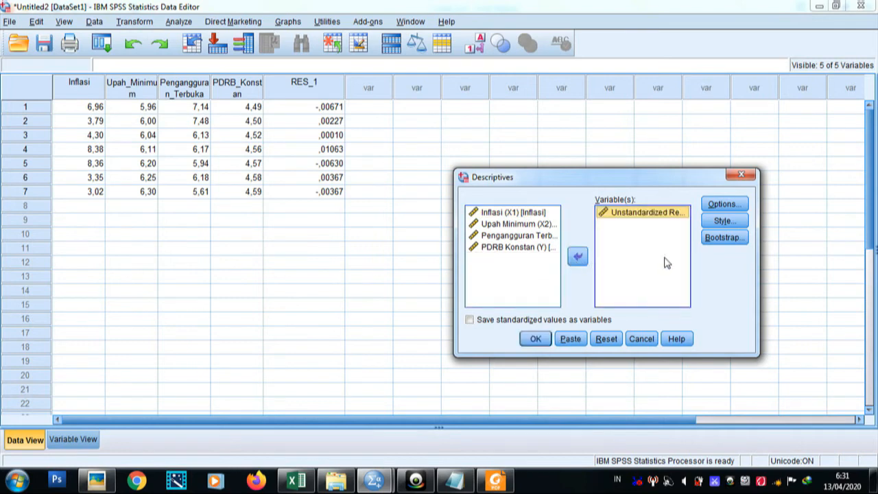
Add kurtosis and skewness to the descriptive statistics and run the analysis.
left_click(725, 204)
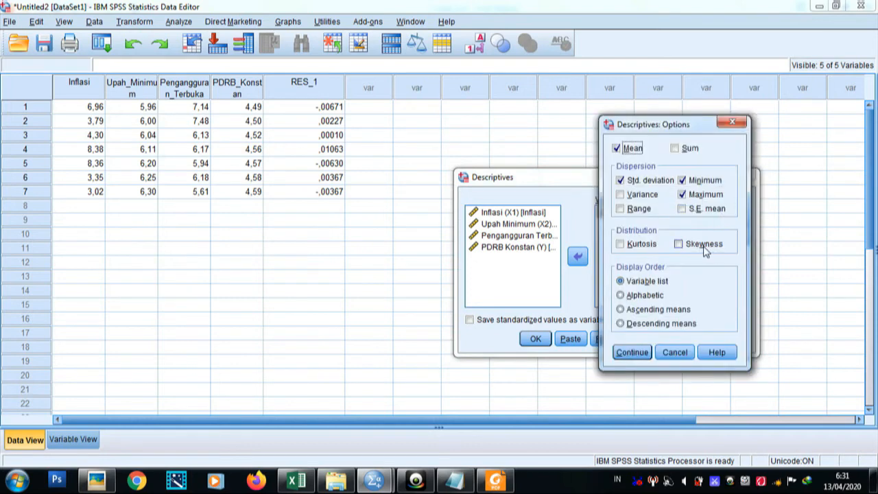
left_click(620, 246)
left_click(687, 249)
left_click(629, 352)
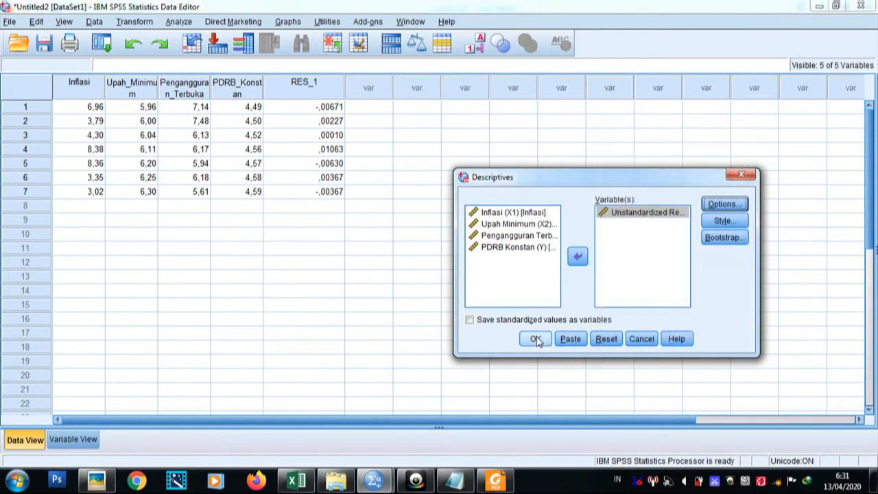
left_click(536, 339)
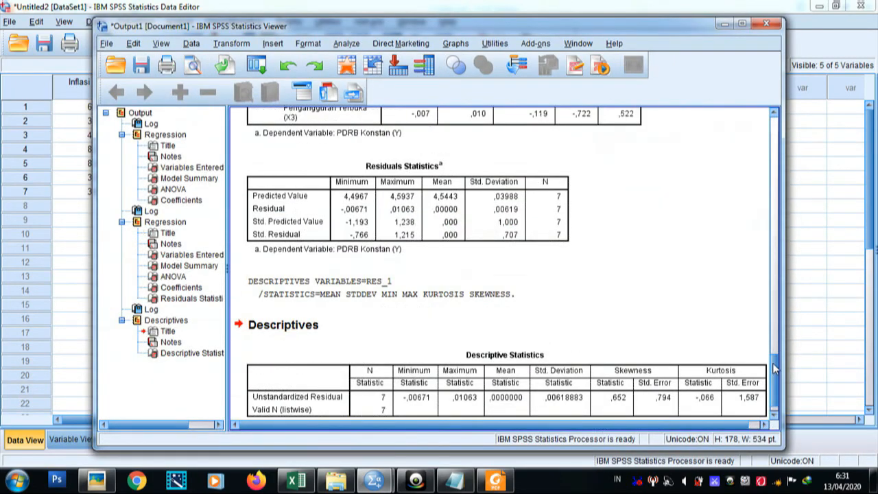
scroll(774, 369, "down", 1)
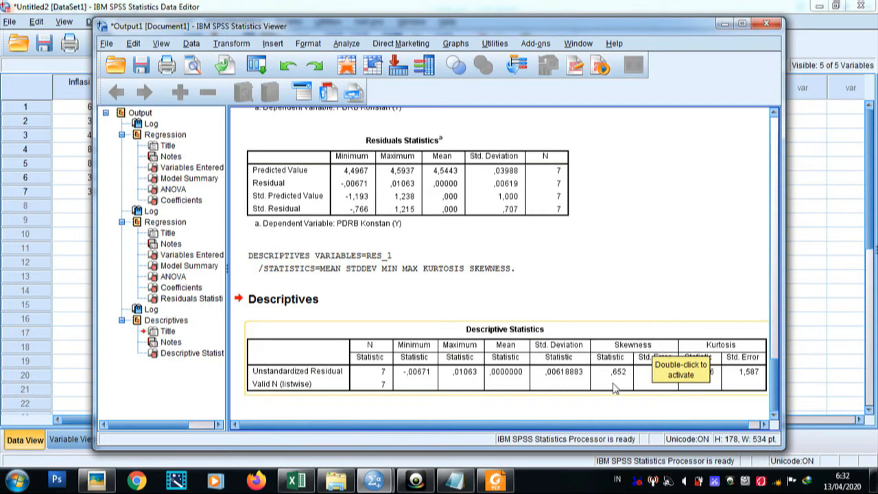
Switch to the Notepad notes, move them clear of the skewness values, and add the line "0.652/0.794=0.821 (skewness)".
left_click(455, 481)
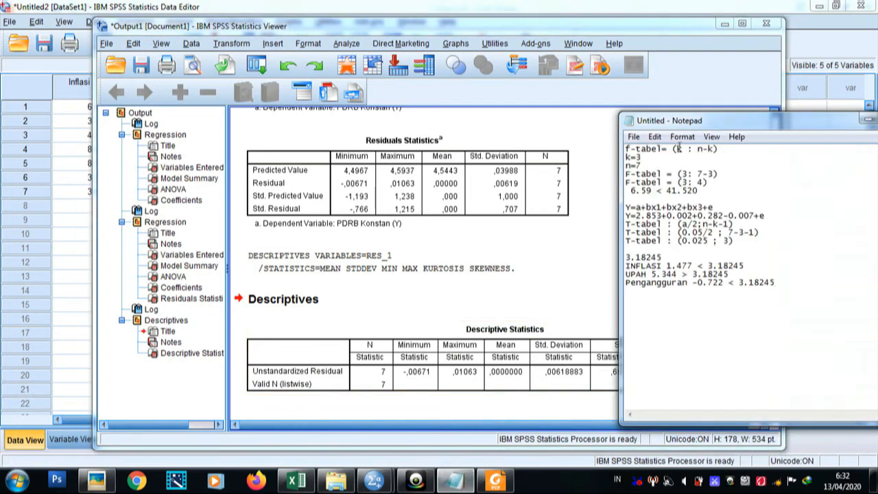
left_click_drag(676, 122, 209, 71)
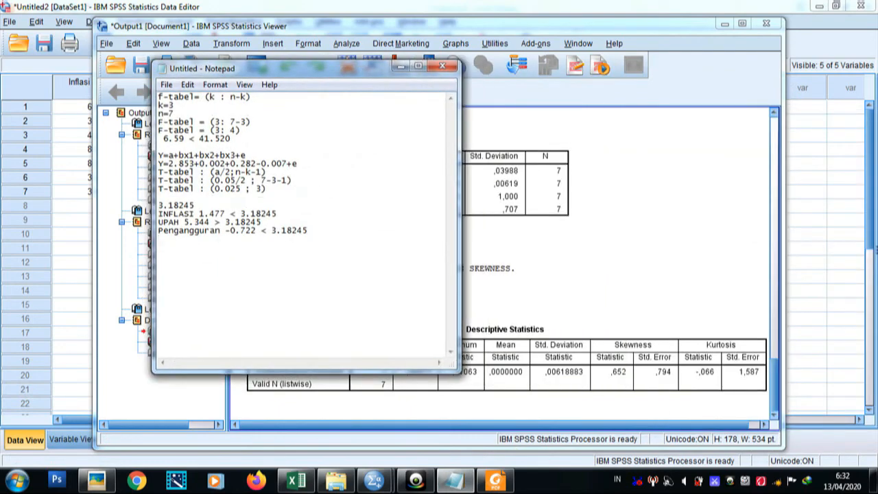
type(".652")
type("/0.794=0.821")
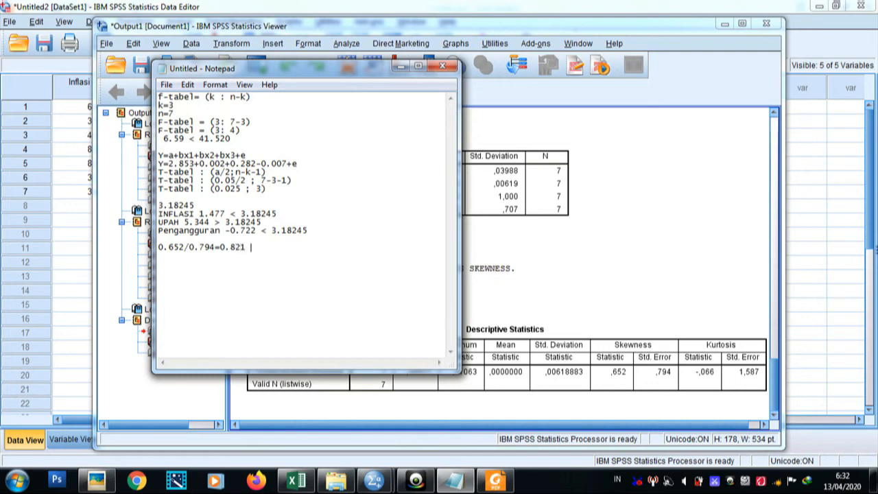
type(" (ske")
type("wnes")
Add the line "-0.066/1.587=-0.041 (kurtosis)" below the skewness ratio.
type("-0")
type(".9")
key("BackSpace")
type("066/1")
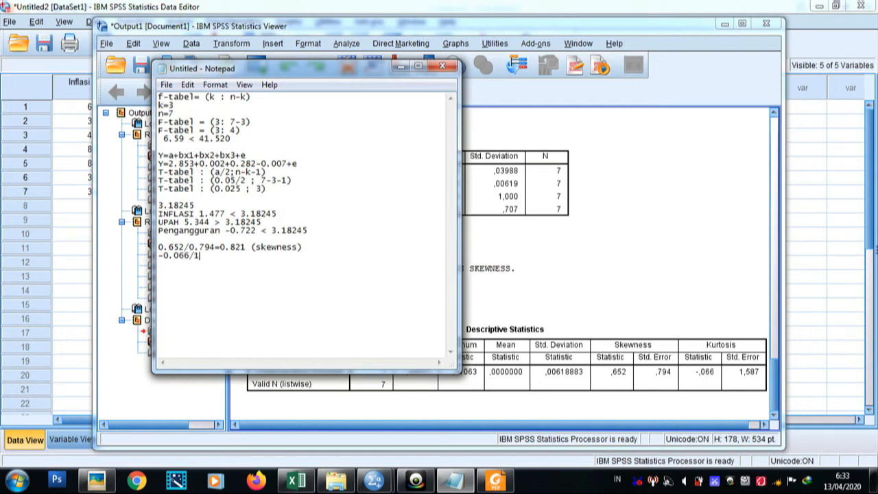
type(".587=-0.04")
type("1 (kurtosis")
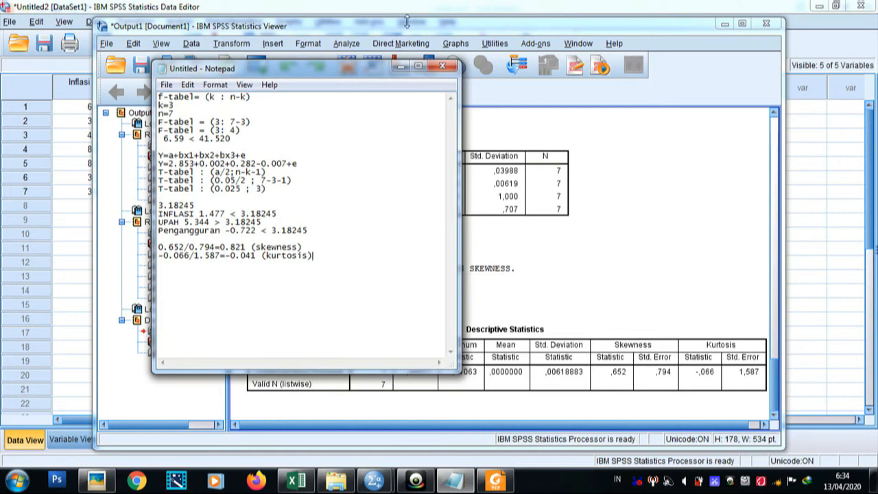
Return to the SPSS Data Editor and rerun the linear regression with the Durbin-Watson residual statistic enabled.
left_click(29, 73)
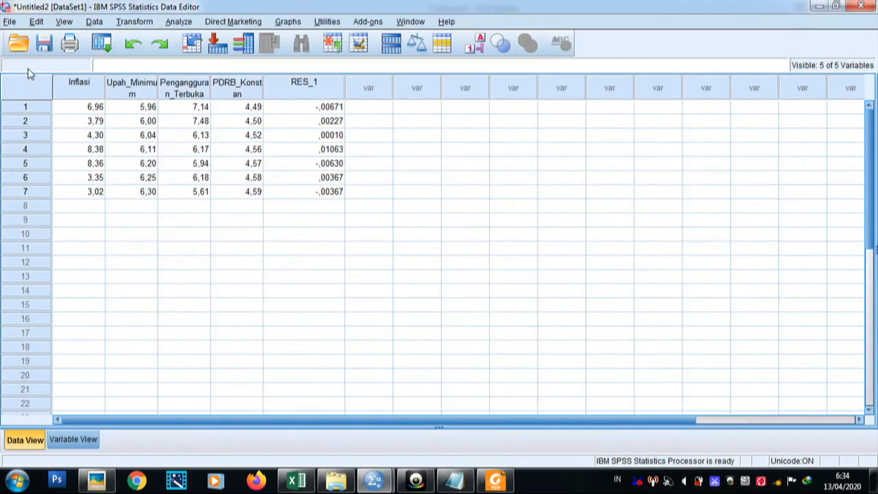
left_click(180, 22)
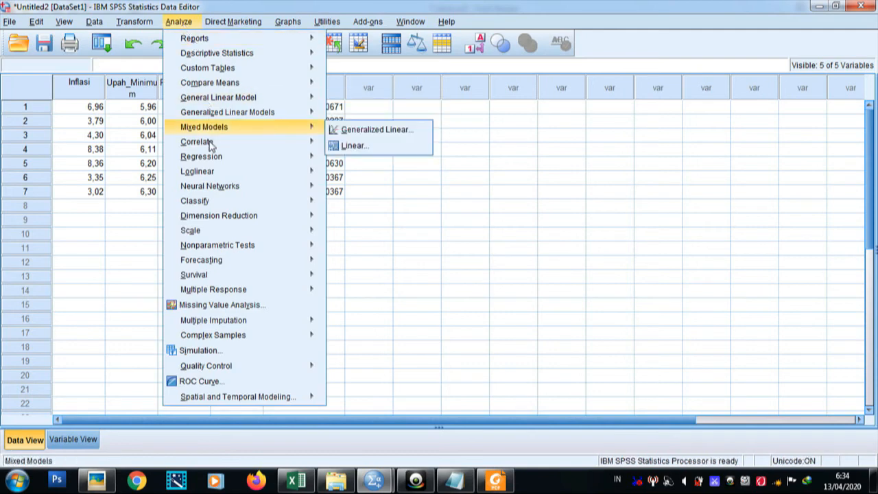
mouse_move(209, 159)
left_click(338, 175)
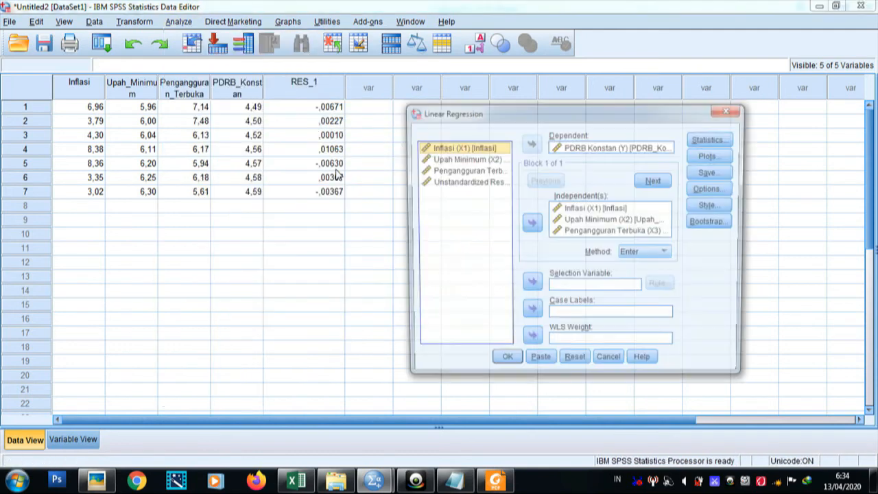
left_click(717, 139)
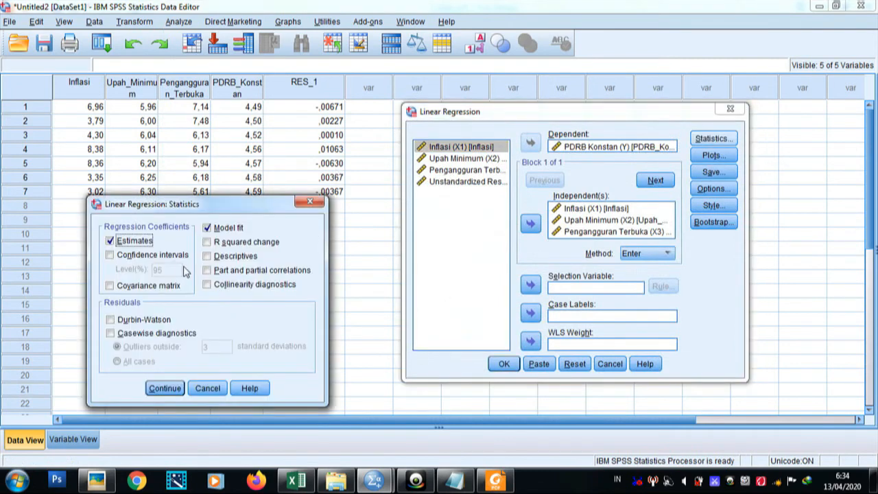
left_click(114, 321)
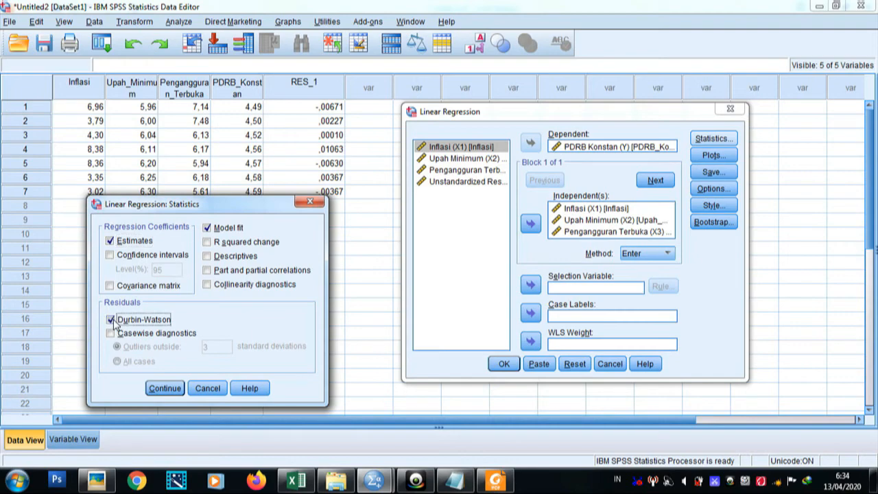
left_click(165, 388)
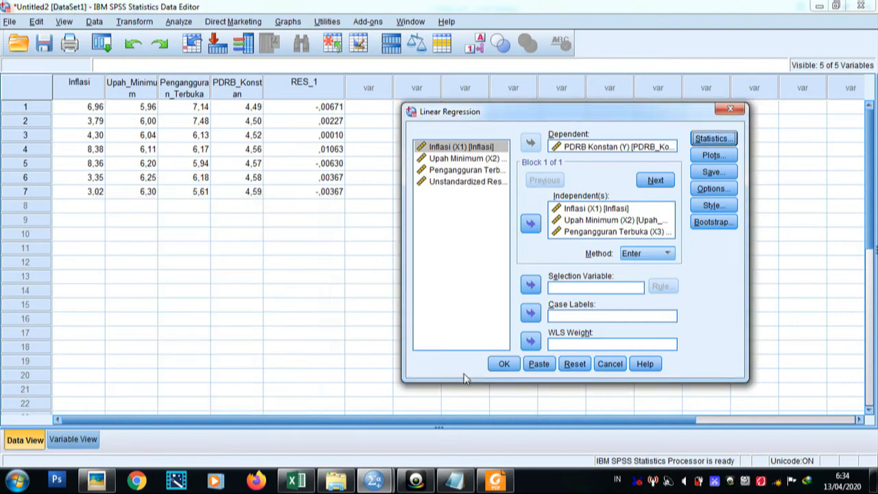
left_click(503, 365)
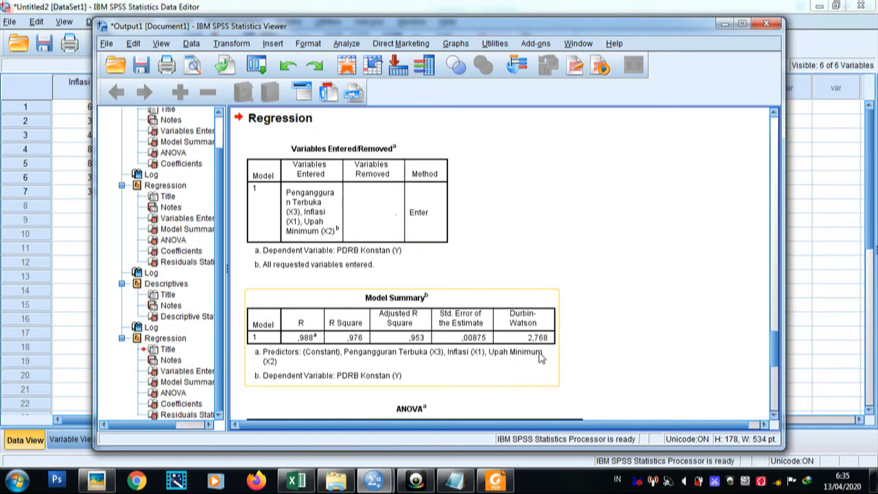
Switch to Notepad and add the line "DW = 2.768" after a blank line below the kurtosis ratio.
left_click(456, 480)
key("Return")
key("Return")
key("Caps_Lock")
type("DW = ")
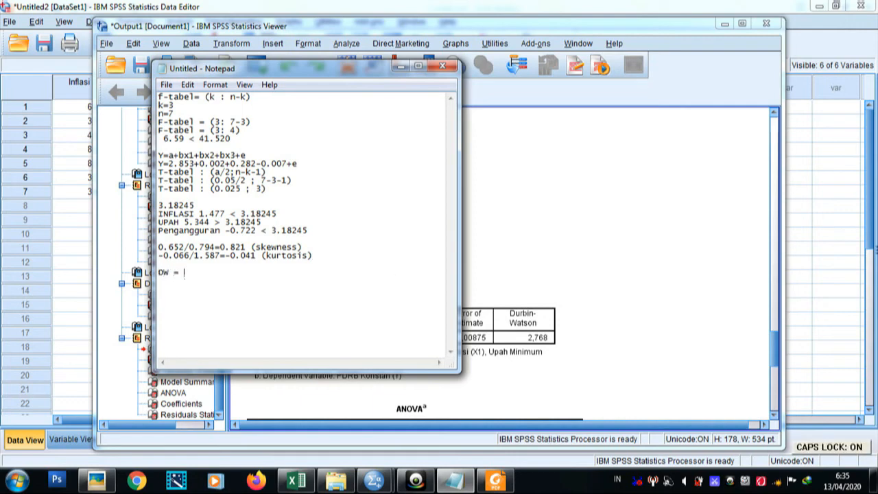
type("2")
key("Caps_Lock")
type(".")
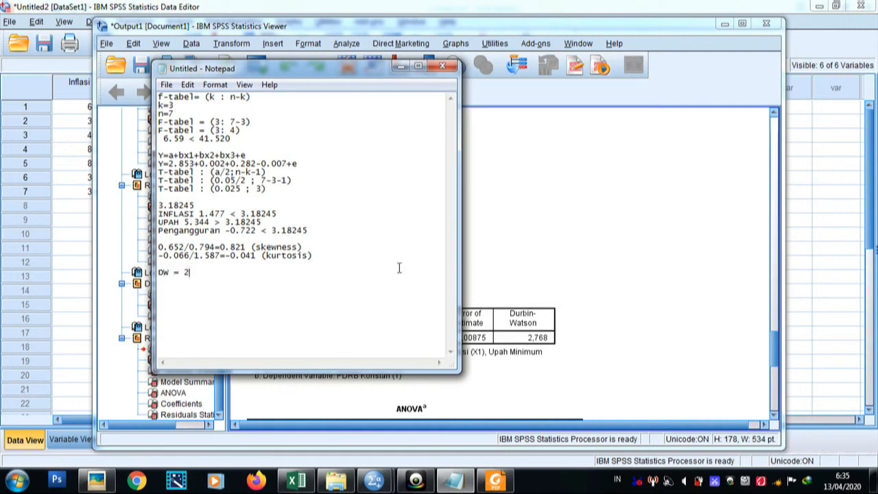
type("768")
Add the lines "DL =", "DU =", "4-DL=", "4-DU=", "N=7" and "K=3" below the DW value.
key("Return")
type("DL =")
key("Return")
type("DU =")
key("Return")
type("4-DL")
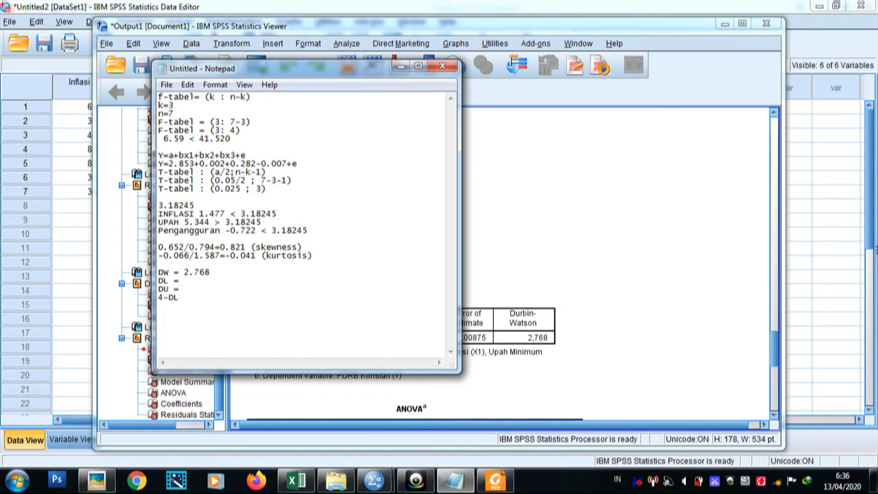
type("=")
key("Return")
type("4-DU=")
type("N=7 K=3")
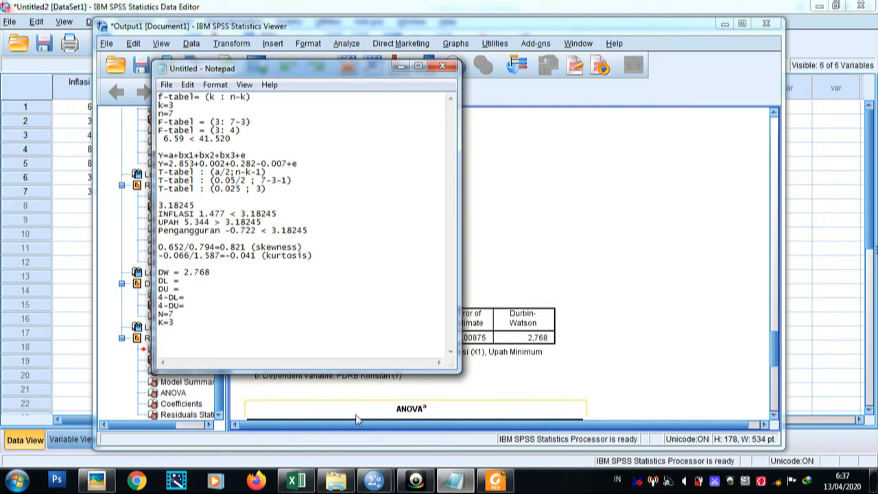
Open DW tabel.pdf from the PDF folder and go to the Durbin-Watson table for α = 5% on page 2.
left_click(337, 481)
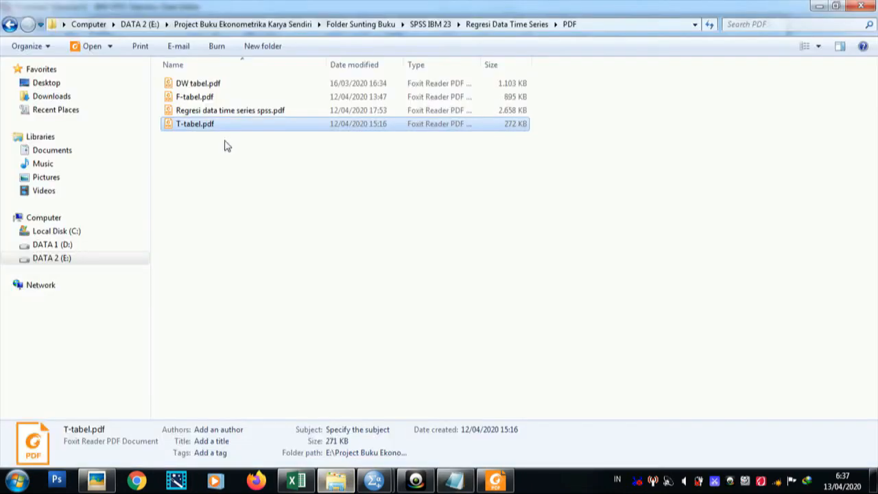
double_click(199, 85)
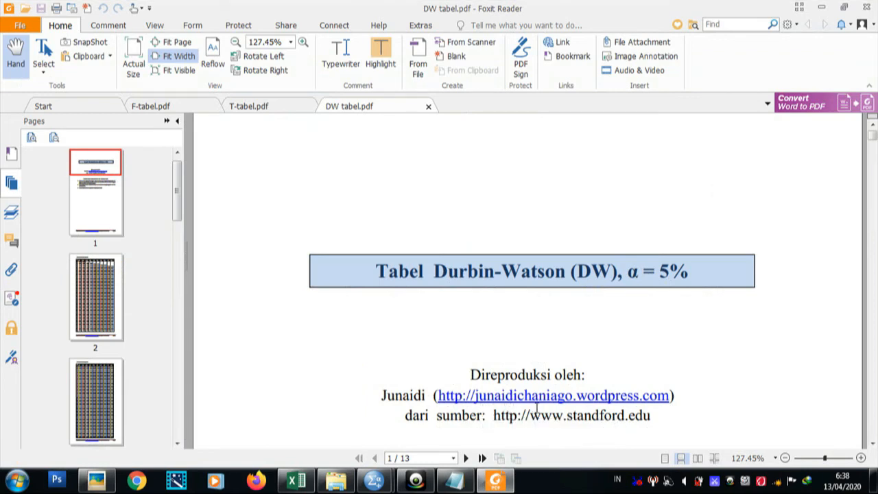
scroll(686, 419, "down", 5)
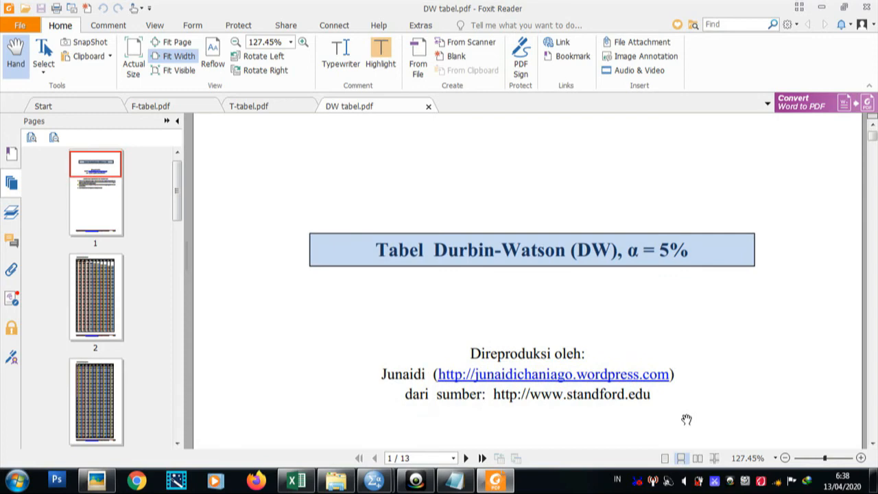
scroll(686, 419, "down", 3)
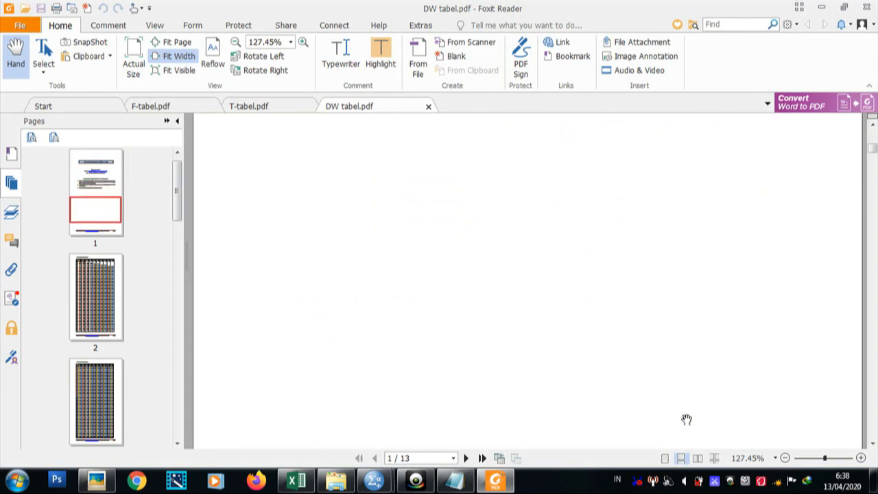
scroll(686, 419, "down", 5)
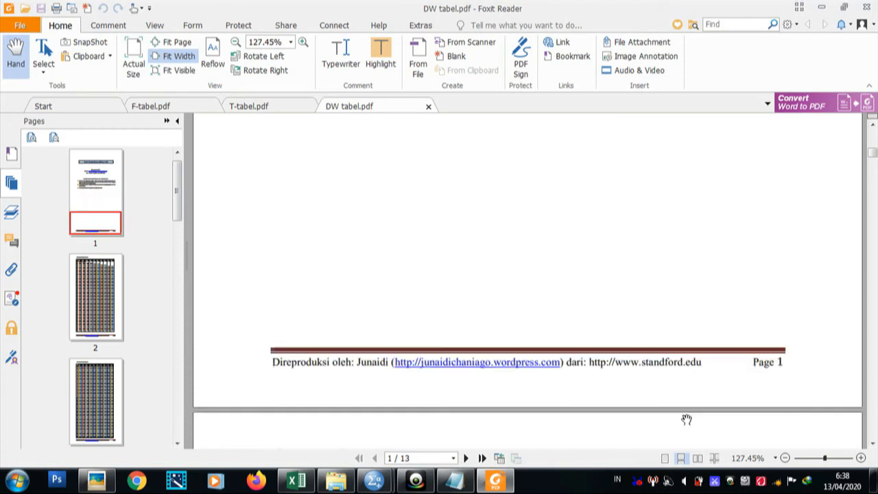
scroll(687, 419, "down", 4)
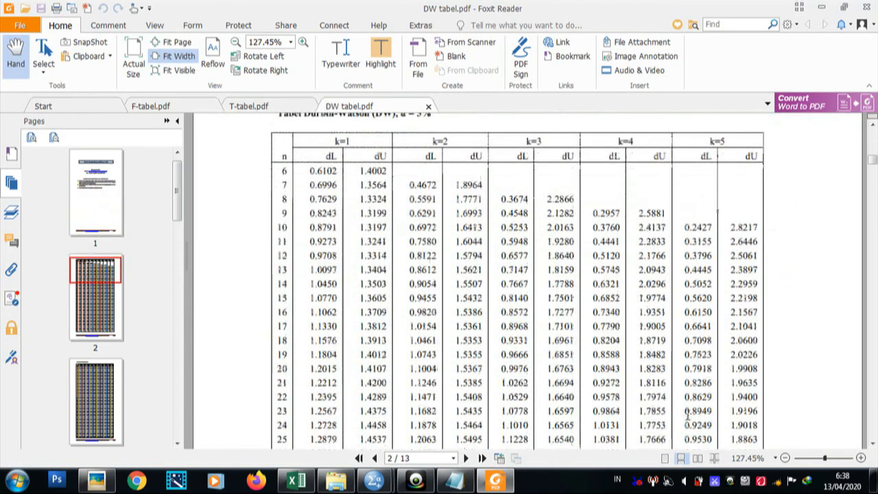
scroll(686, 419, "down", 1)
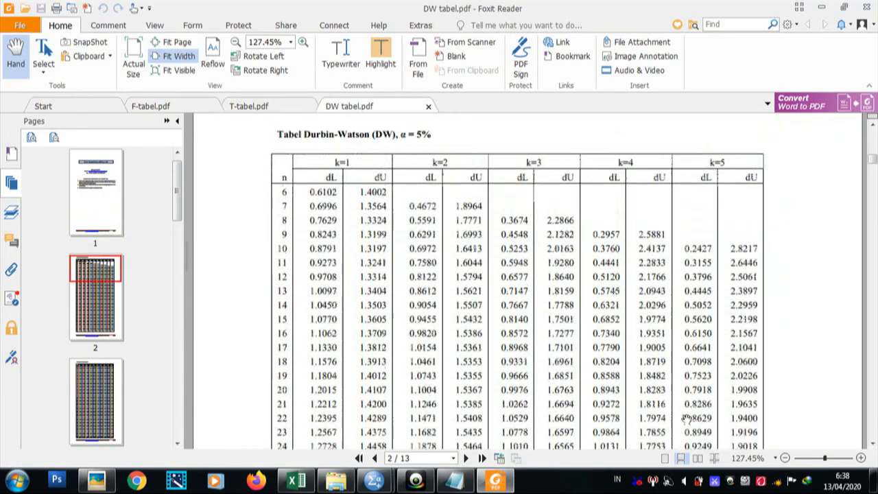
Check the N and K values in the Notepad notes and select the k=3 heading in the Durbin-Watson table.
left_click(468, 480)
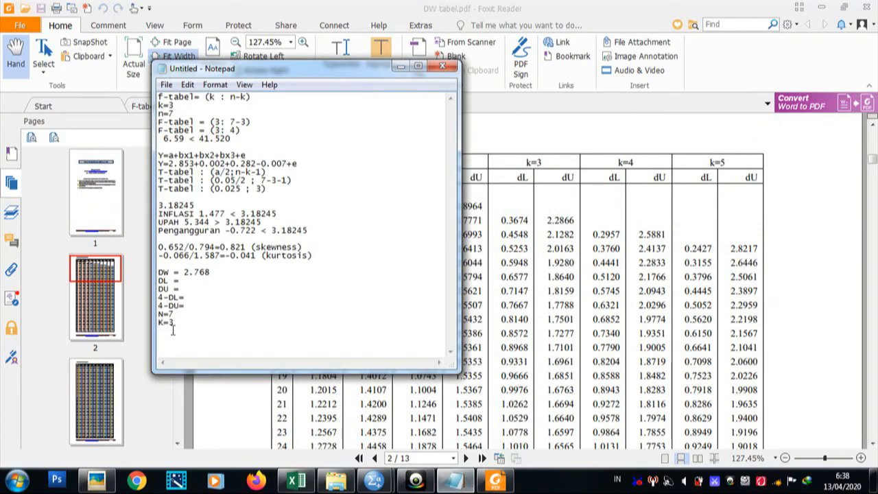
left_click(552, 167)
left_click_drag(525, 163, 549, 162)
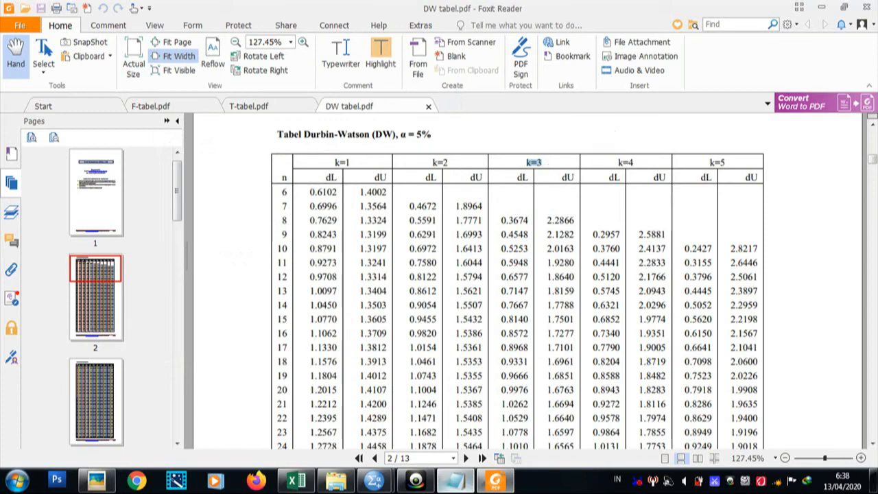
Check the N and K values in the notes against the n=7 and n=8 rows under k=3 in the Durbin-Watson table.
left_click(455, 480)
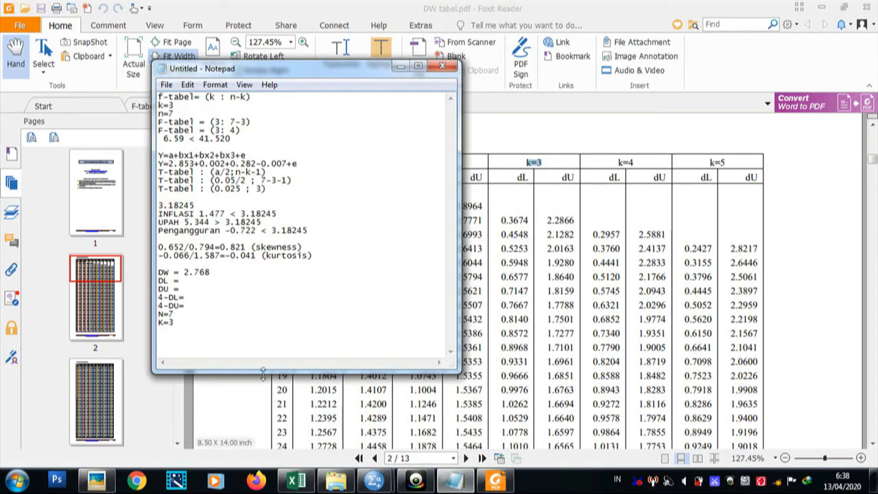
left_click(536, 148)
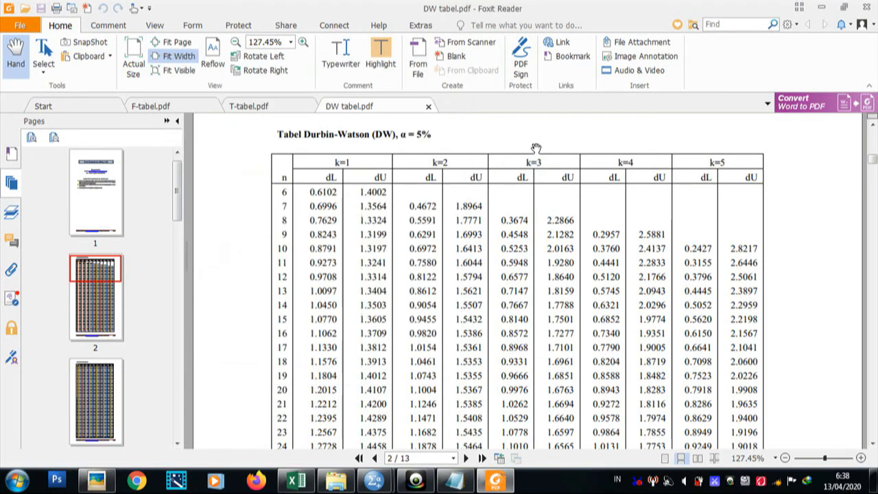
left_click_drag(280, 204, 288, 205)
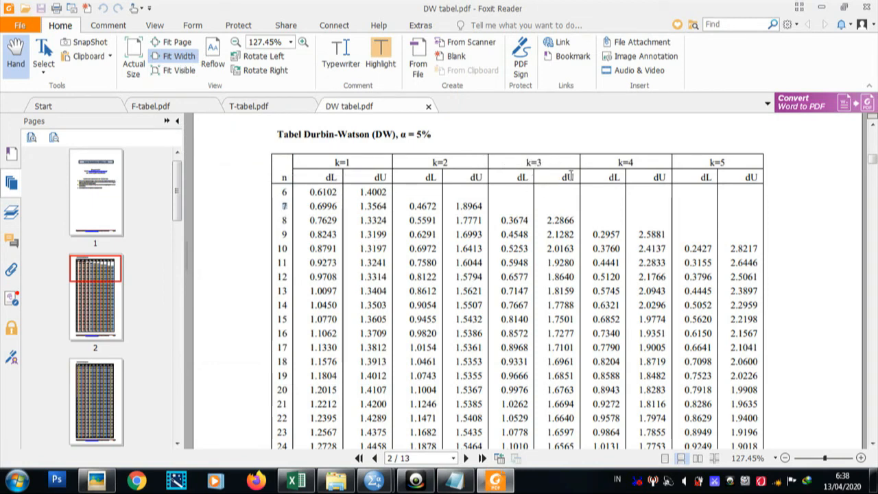
scroll(529, 204, "down", 1)
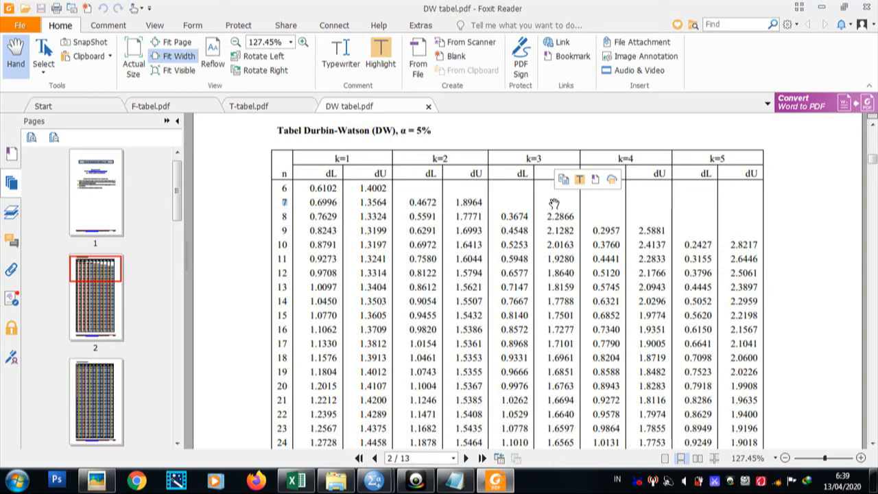
left_click_drag(283, 217, 289, 219)
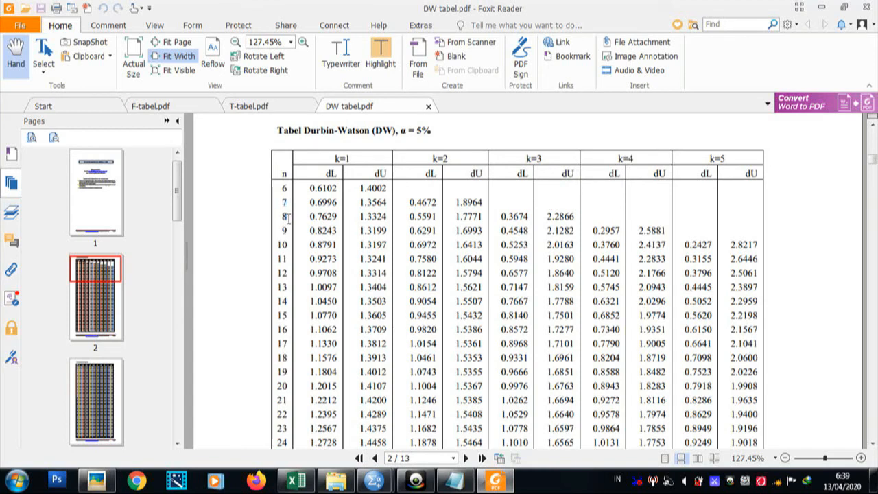
left_click(458, 481)
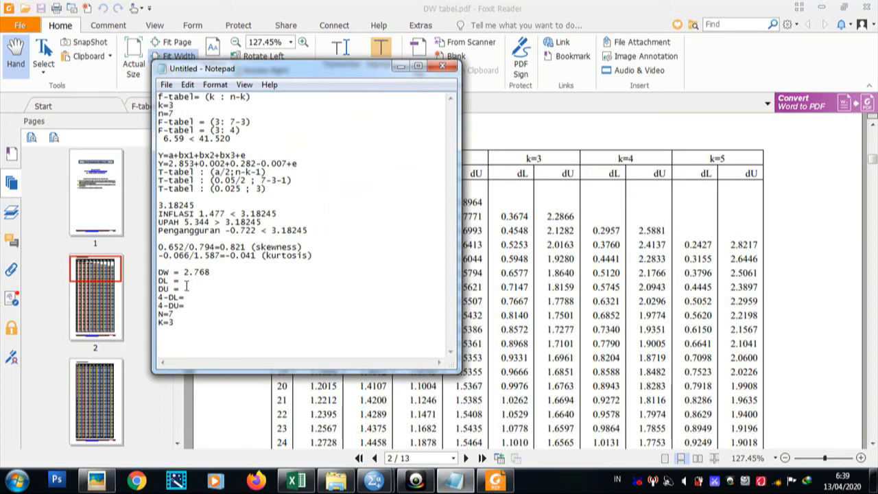
left_click(558, 206)
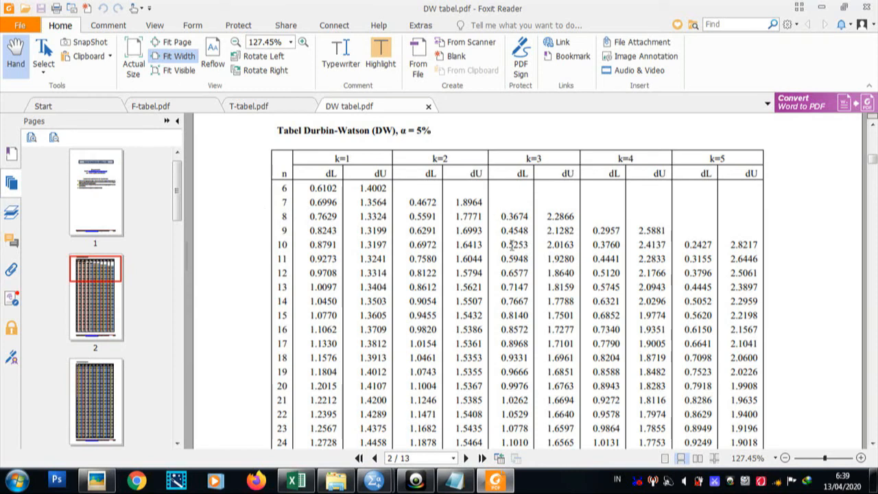
Switch to Notepad and fill in DL = 0.3674 and DU = 2.2866 below the DW value.
left_click(454, 480)
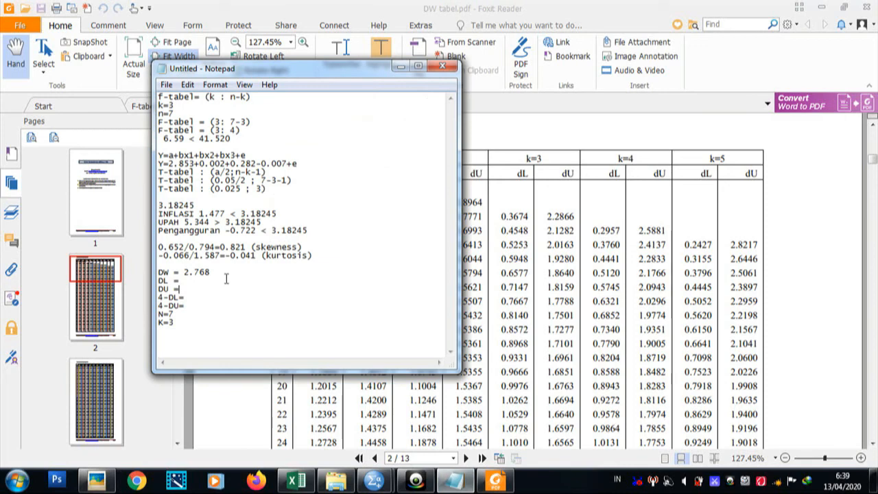
left_click(204, 280)
left_click(200, 288)
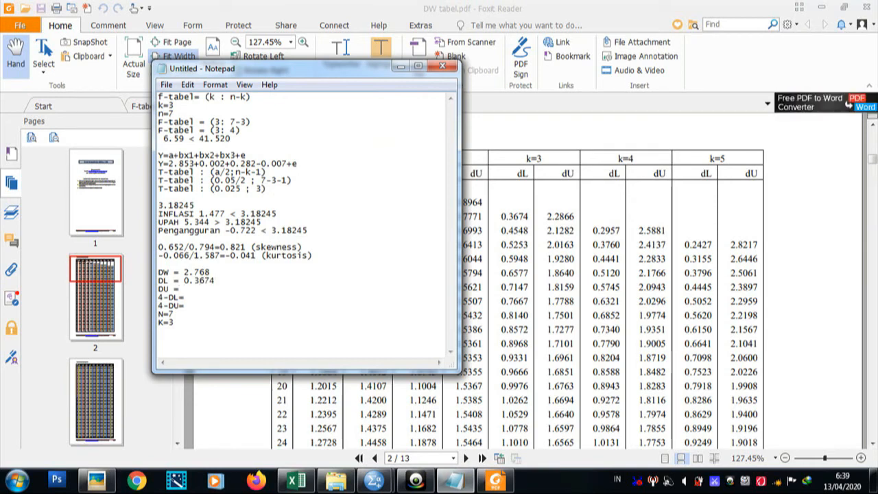
type("2")
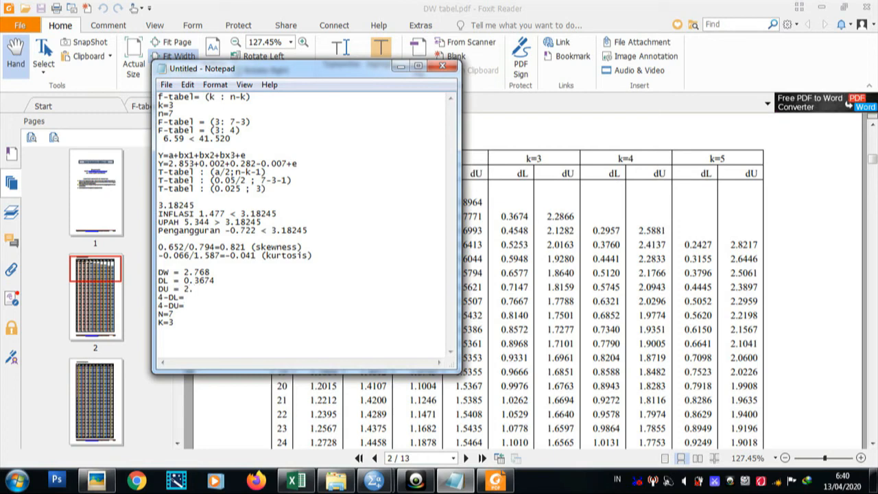
type(".2866")
Write the subtractions 4-0.3674 after "4-DL=" and 4-2.2866 after "4-DU=" in the notes.
left_click(200, 297)
type("4-0.")
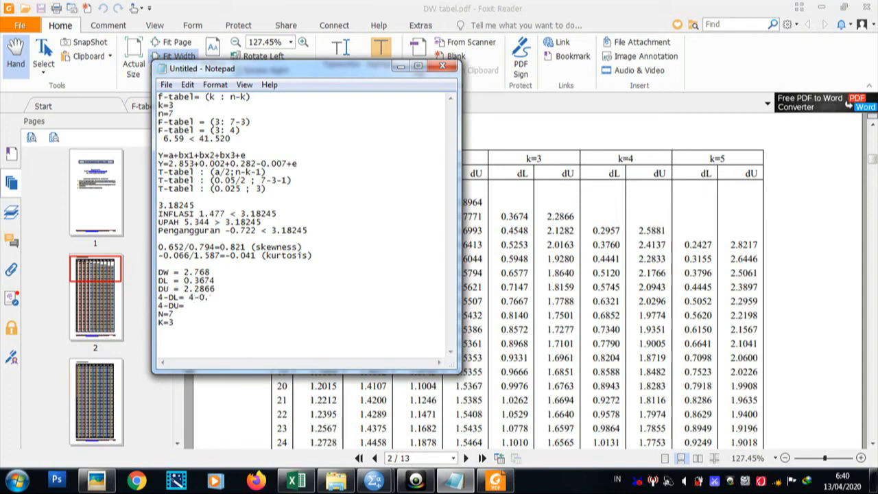
type("3674 4-DU=")
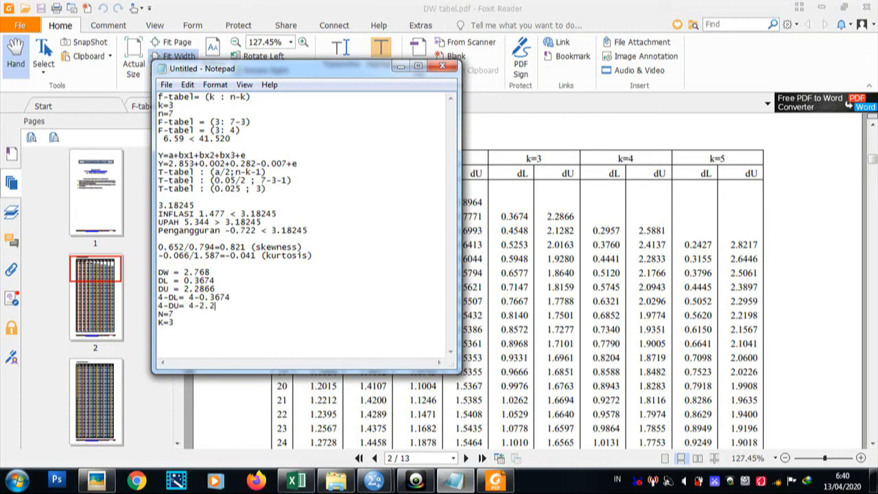
type(" 4-2.2866")
Complete the subtraction lines with the results 3.6324 for 4-DL and 1.7134 for 4-DU.
left_click(236, 298)
type("3.6324")
left_click(251, 310)
left_click(251, 307)
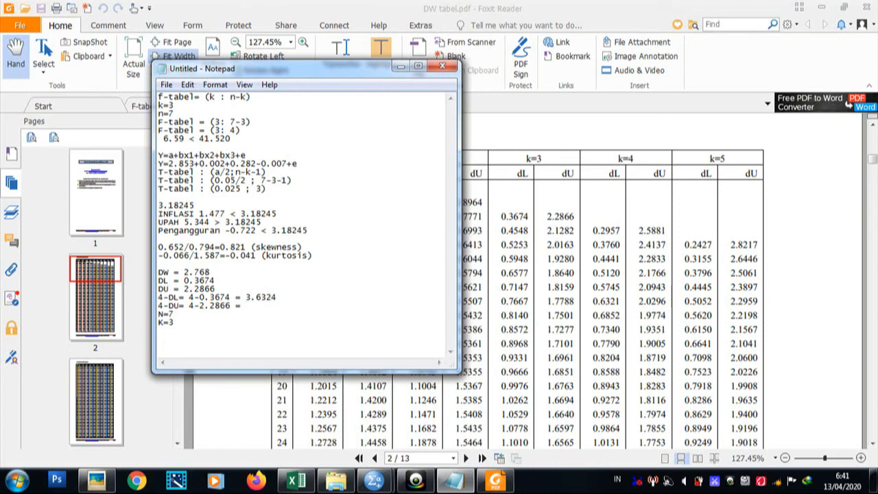
type("1.7134")
Bring up the bagan dw.jpg chart, place it beside the notes, and compare the Durbin-Watson limits with its decision regions.
left_click(96, 481)
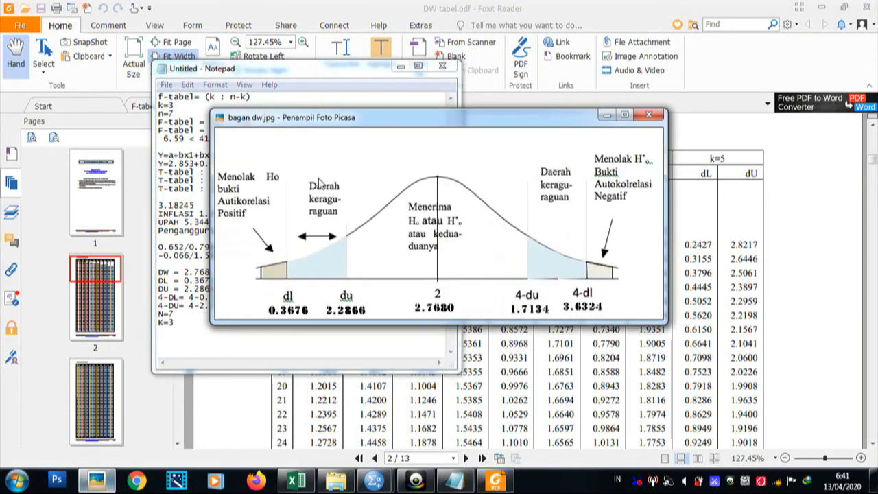
left_click_drag(324, 126, 511, 120)
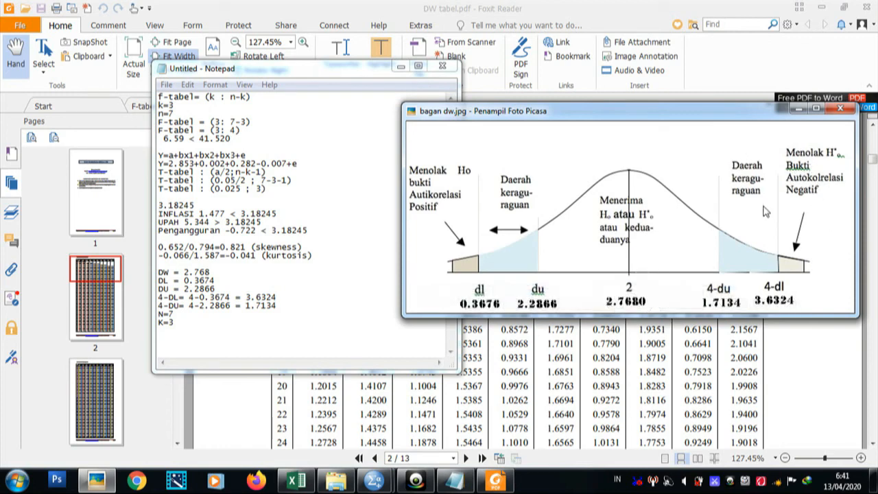
mouse_move(484, 289)
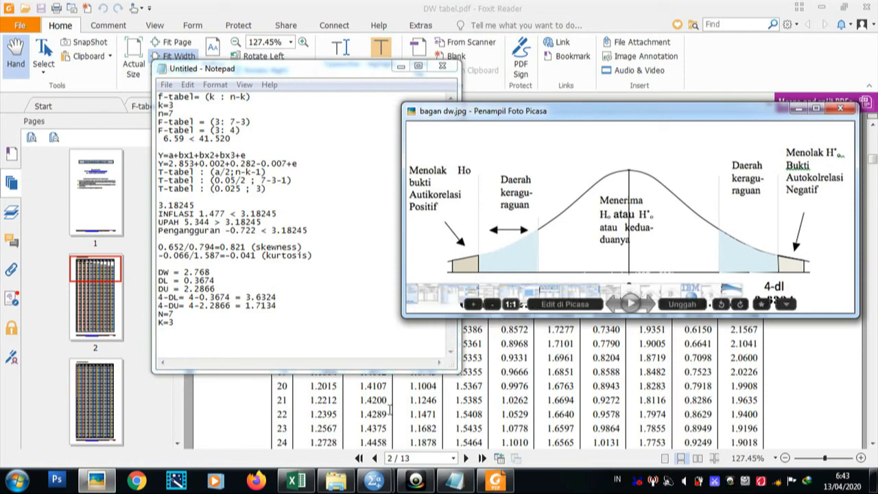
Switch to the SPSS data editor, rerun the linear regression of PDRB Konstan with Collinearity diagnostics enabled, and examine the Coefficients table's collinearity statistics.
mouse_move(379, 481)
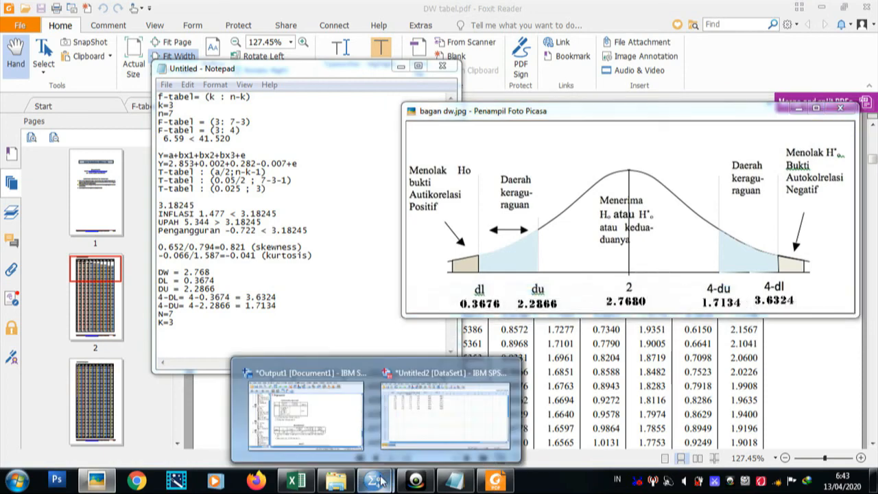
left_click(429, 416)
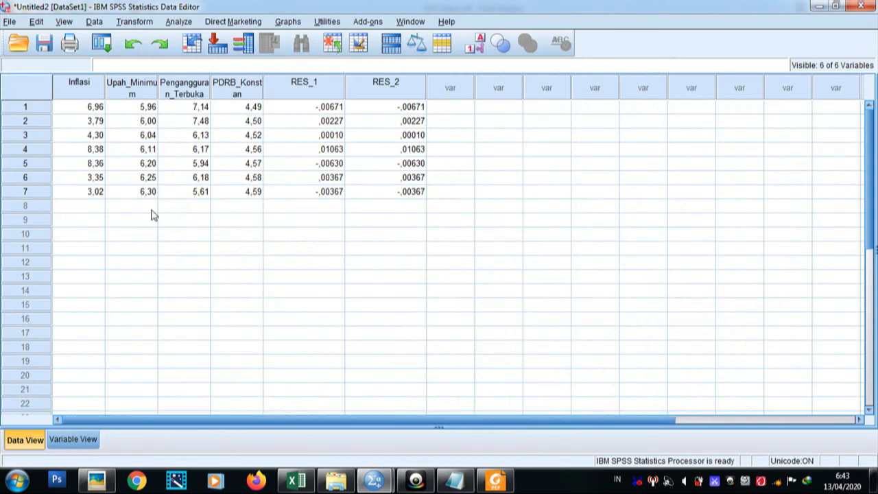
left_click(190, 23)
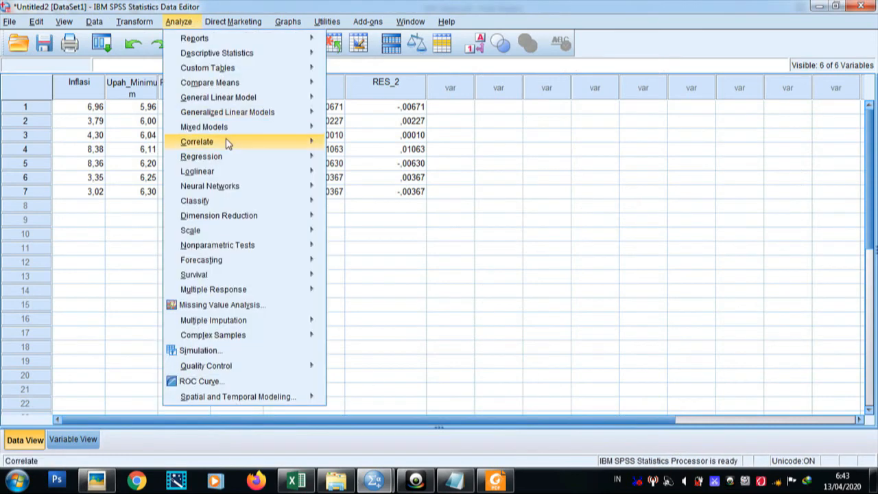
mouse_move(226, 157)
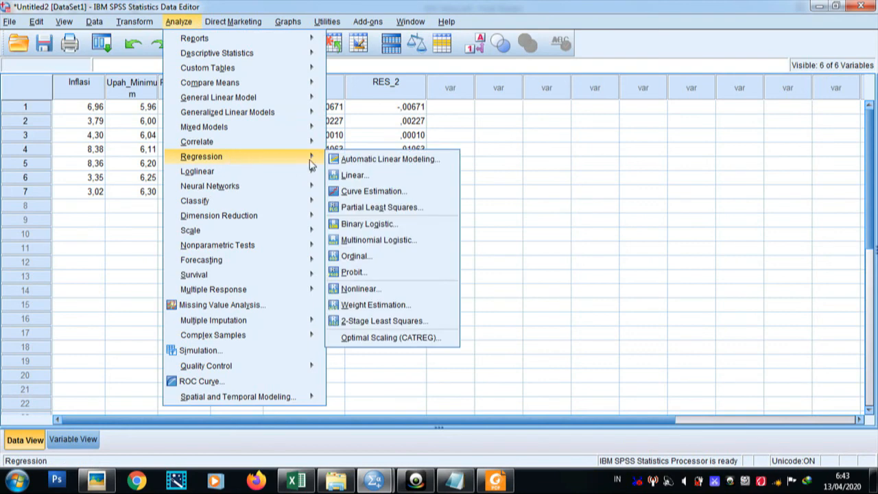
left_click(341, 177)
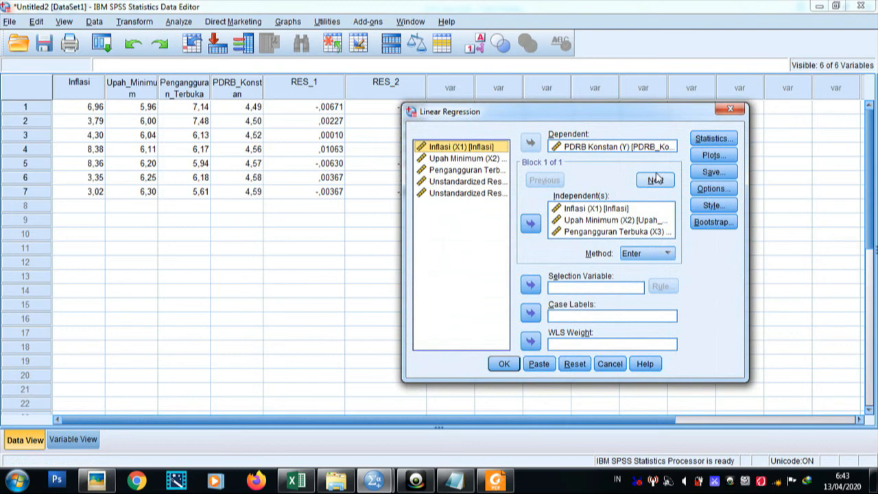
left_click(707, 139)
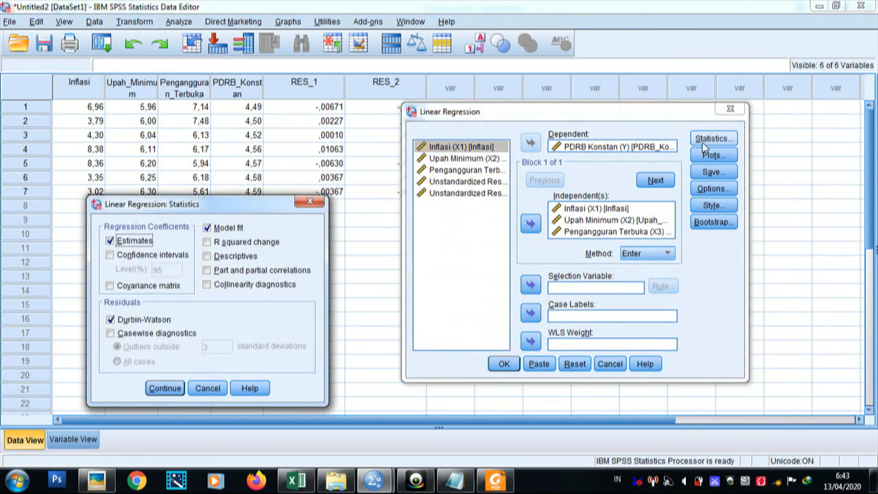
left_click(208, 285)
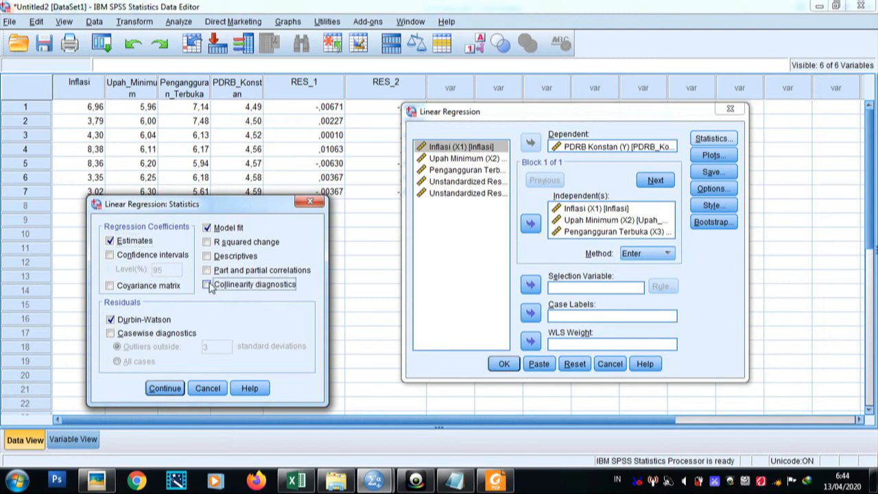
left_click(170, 389)
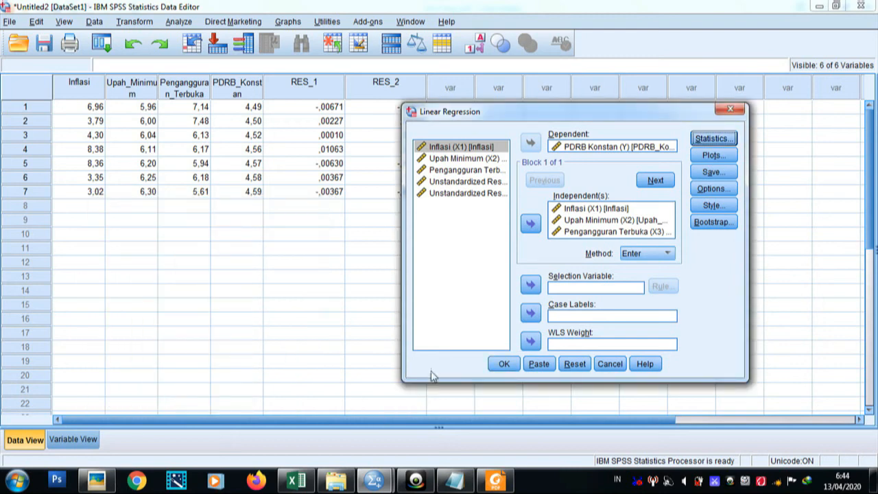
left_click(500, 364)
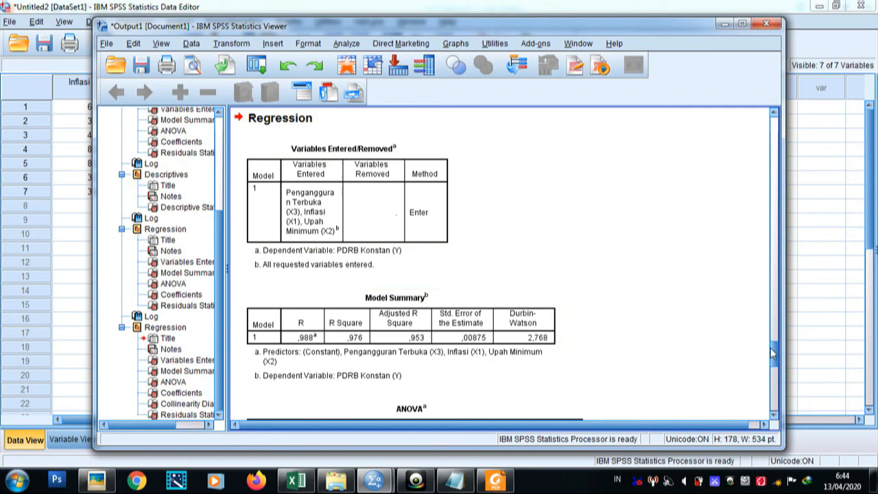
left_click_drag(774, 354, 776, 384)
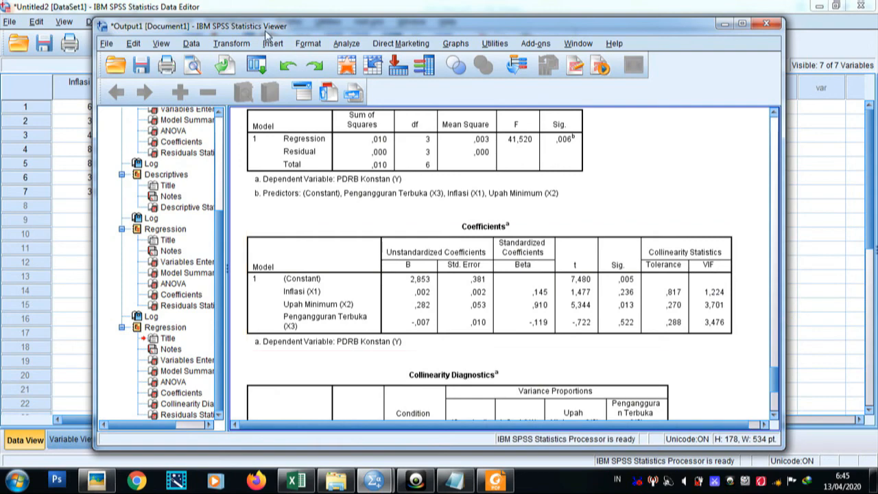
Start a Partial Correlations analysis in the data editor with Inflasi (X1), Upah Minimum (X2) and Pengangguran Terbuka (X3) as variables.
left_click(263, 9)
left_click(190, 23)
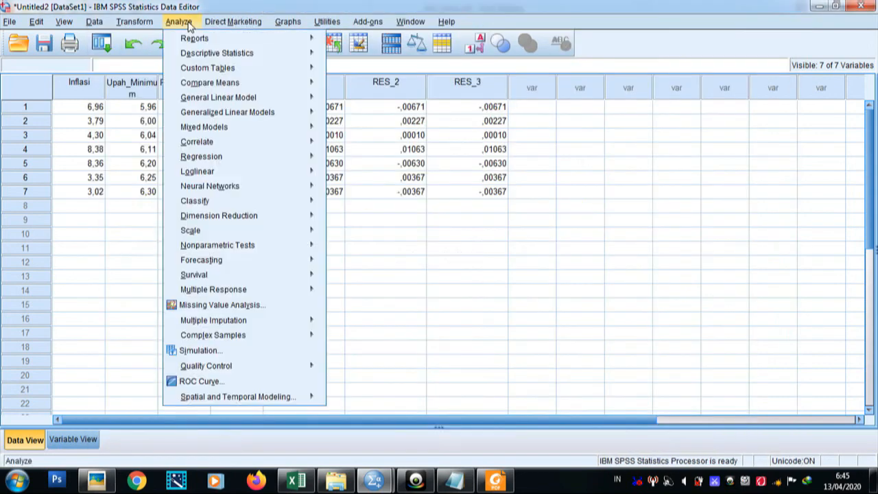
mouse_move(229, 139)
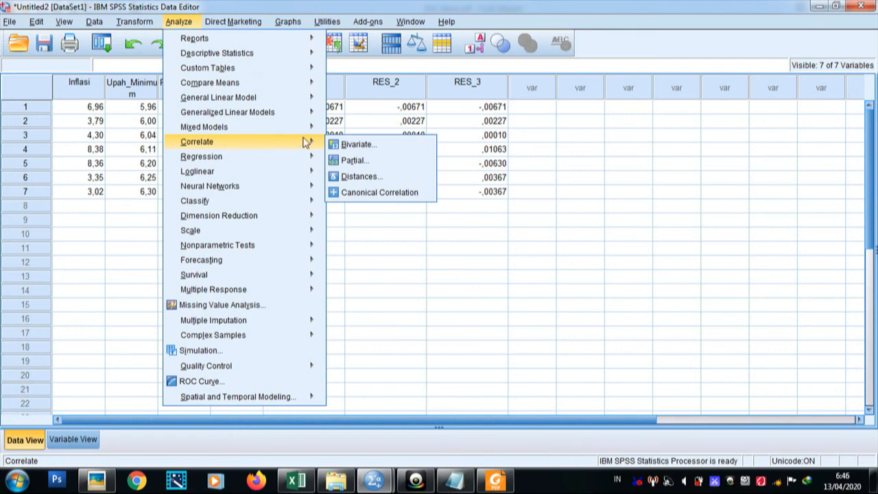
left_click(353, 161)
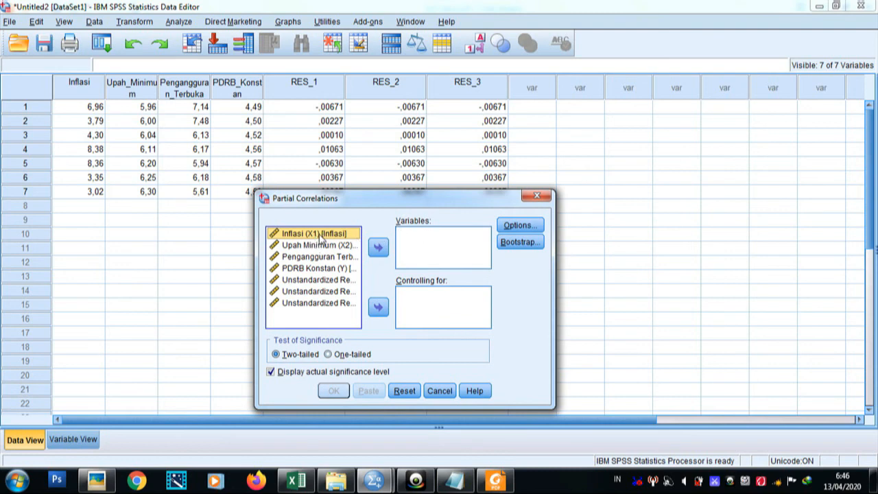
left_click(380, 250)
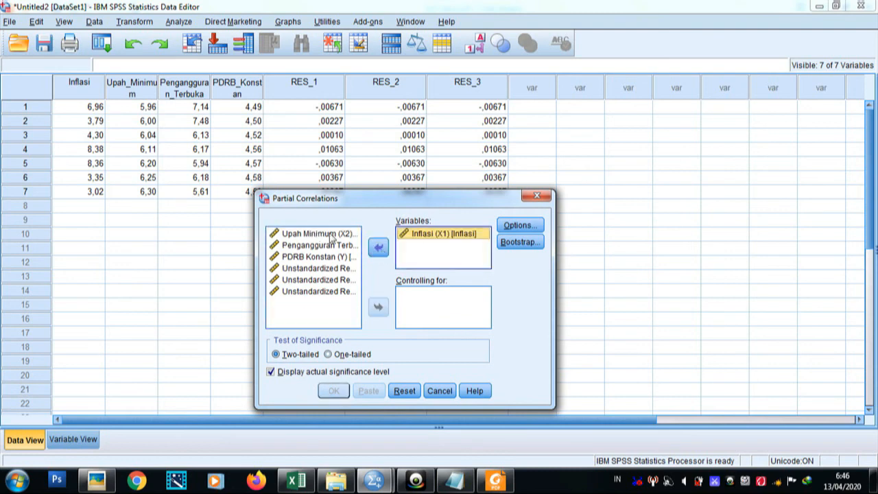
left_click(302, 234)
left_click(378, 248)
left_click(337, 235)
left_click(378, 249)
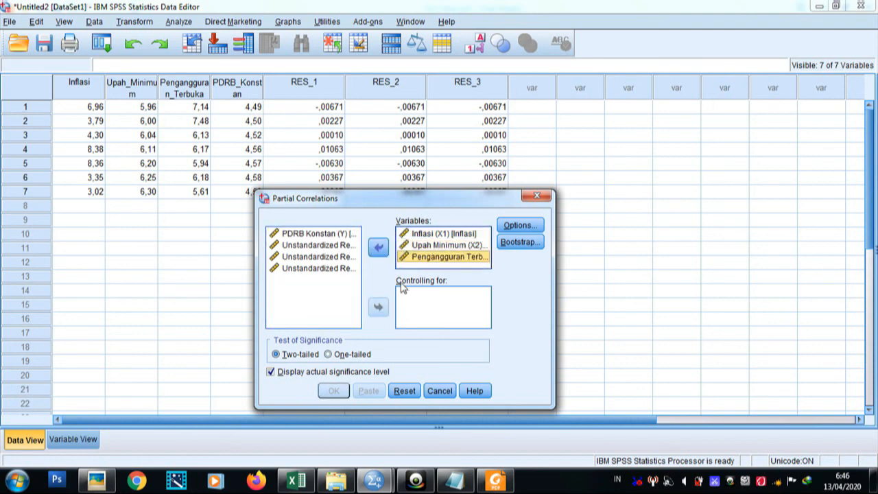
Control the partial correlation for PDRB Konstan (Y), run it, and view the resulting Correlations table.
left_click(338, 235)
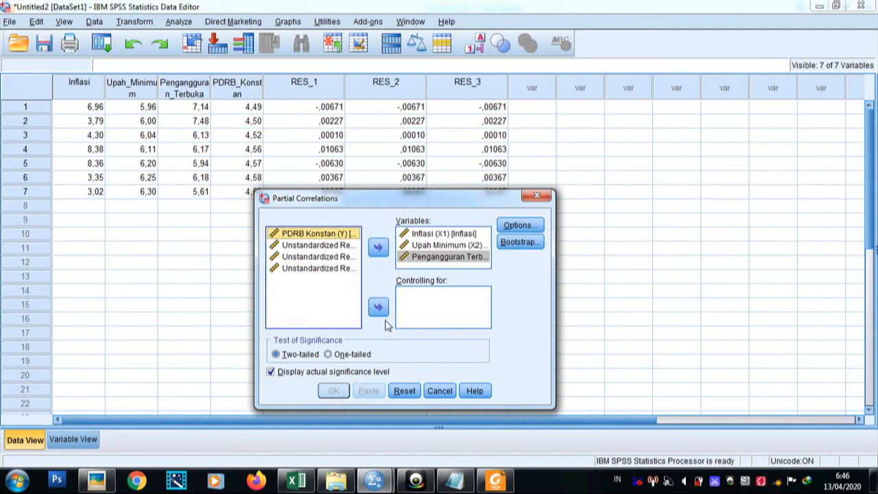
left_click(379, 309)
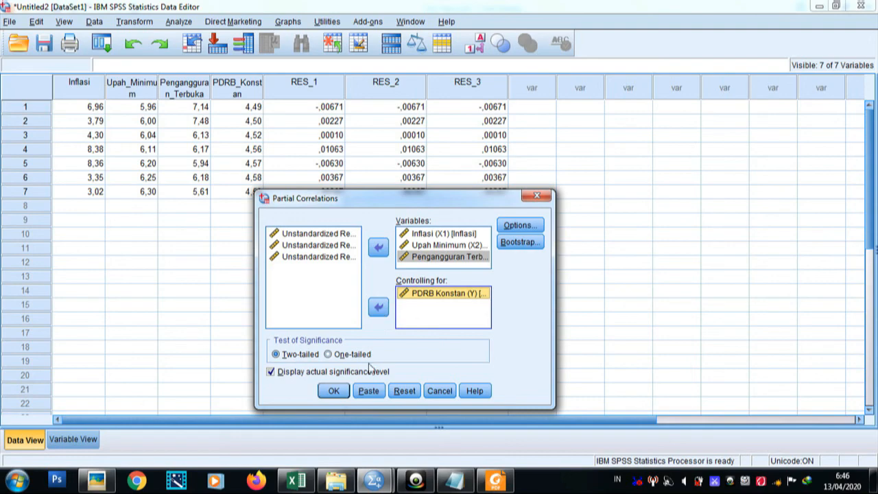
left_click(333, 391)
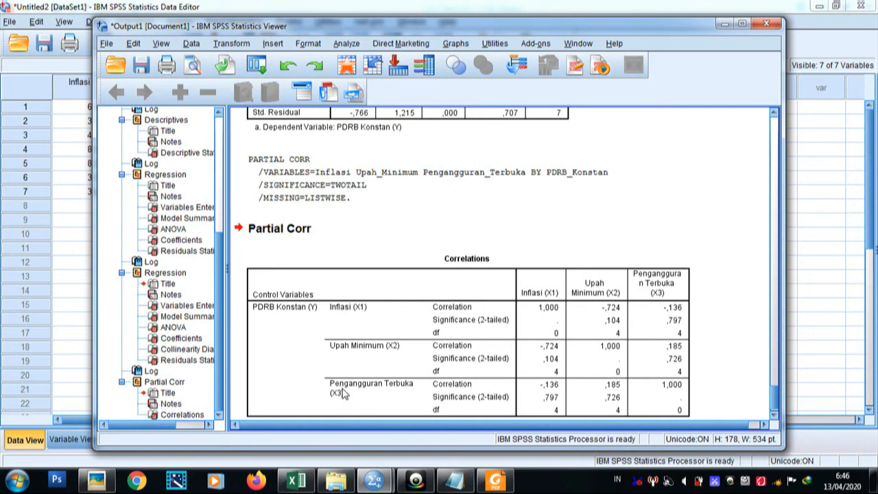
left_click(343, 392)
left_click(774, 416)
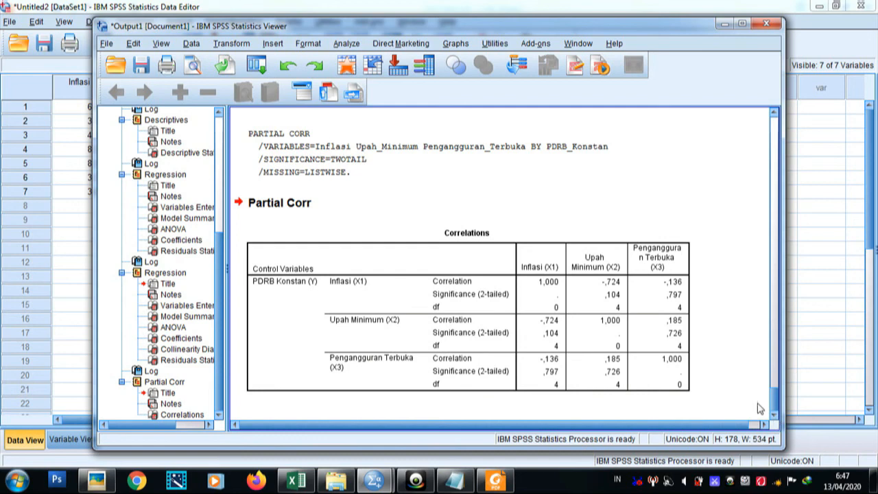
Return to the data editor and start a Compute Variable transformation with abresid as the target variable.
left_click(568, 291)
left_click(828, 55)
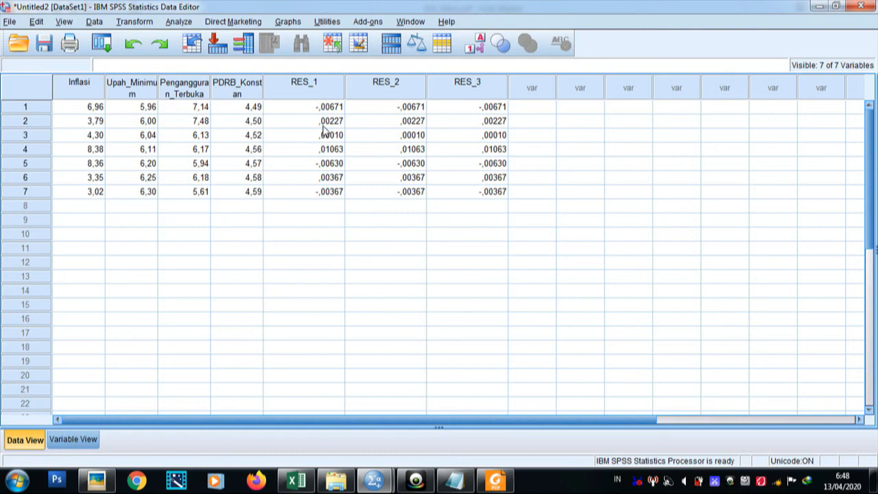
left_click(135, 23)
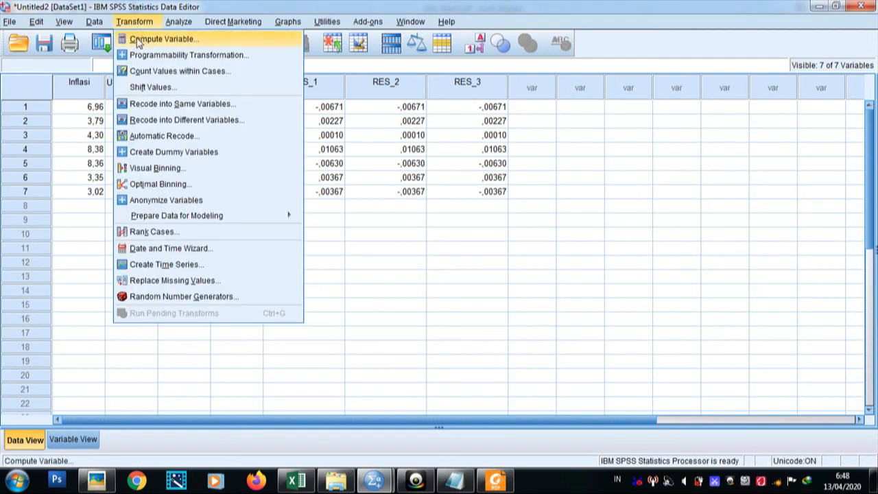
left_click(158, 40)
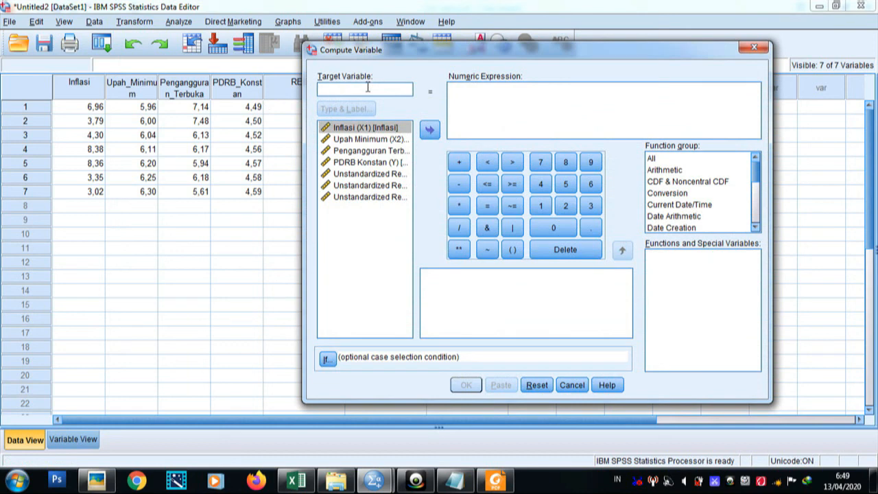
key("Caps_Lock")
type("abr")
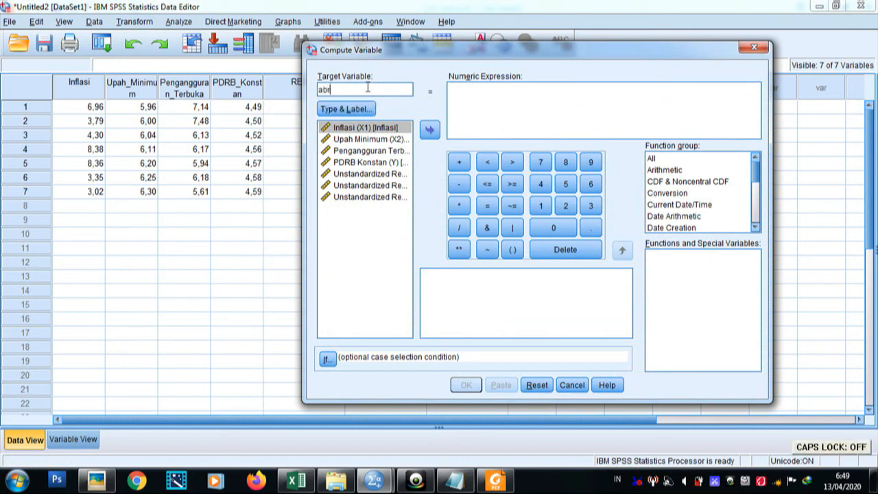
type("esid")
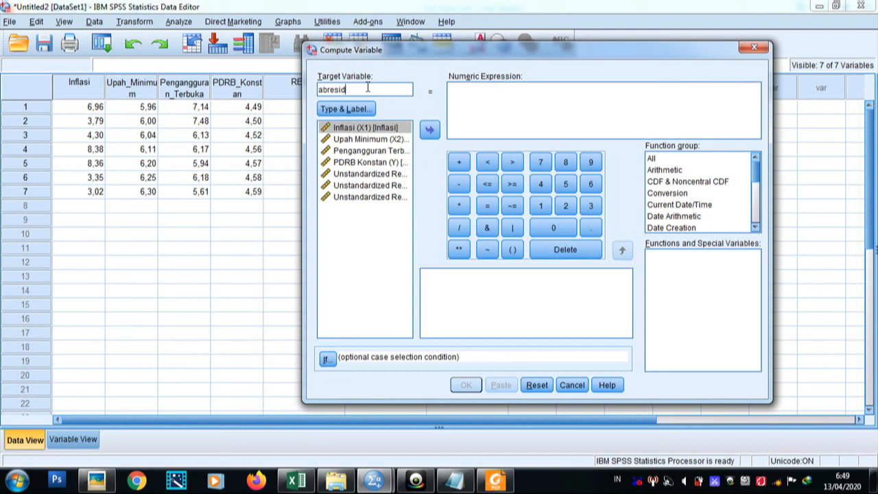
Define abresid with the Abs function as ABS(RES_1) and run the computation.
left_click(658, 158)
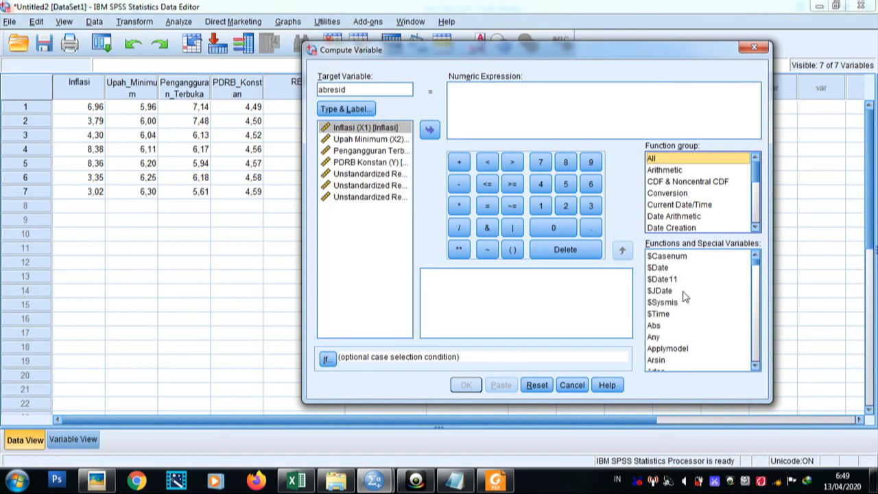
left_click(654, 326)
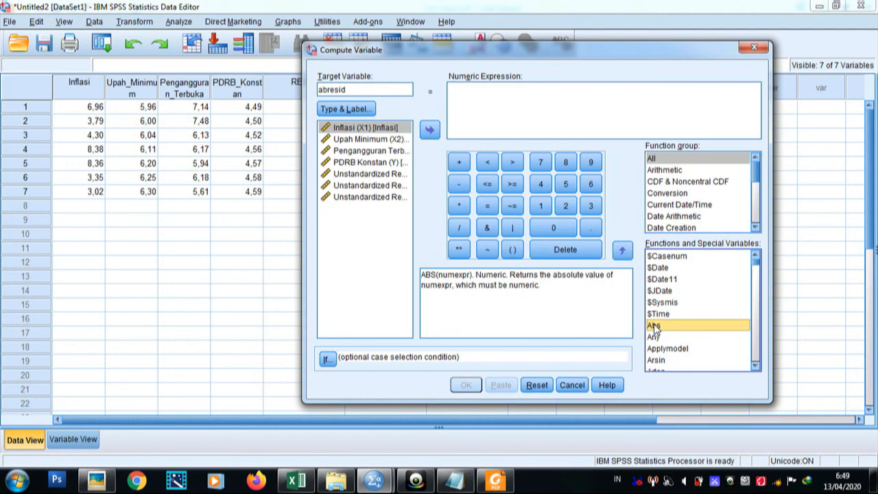
left_click(624, 251)
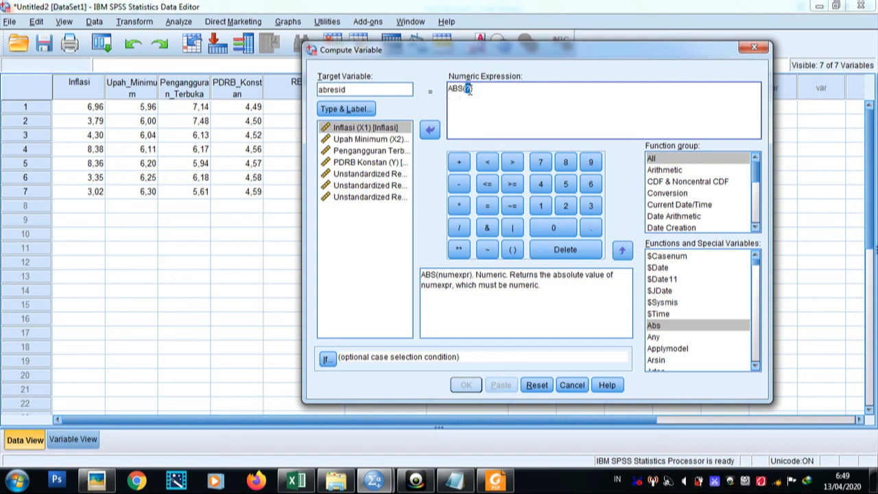
key("Delete")
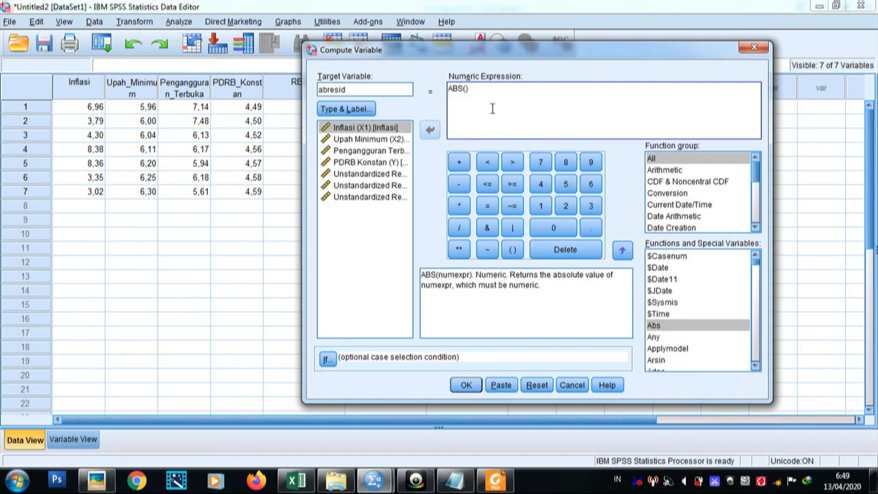
key("Caps_Lock")
type("RES")
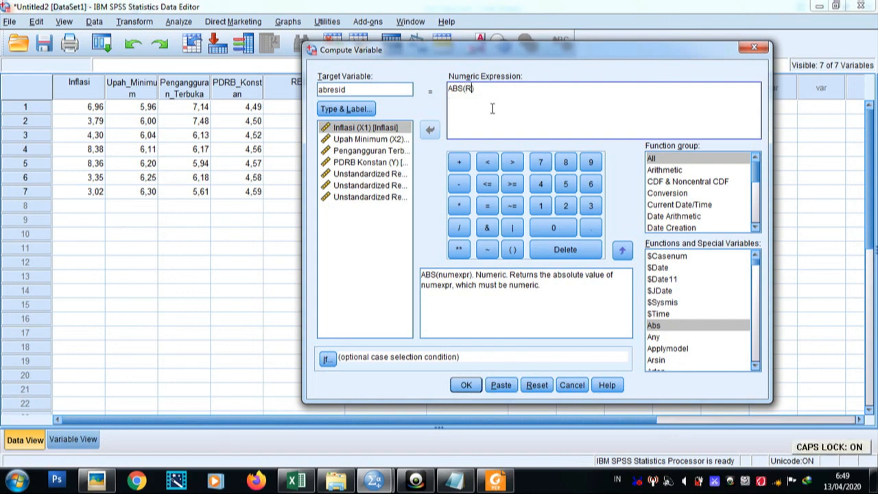
type("_1")
key("Caps_Lock")
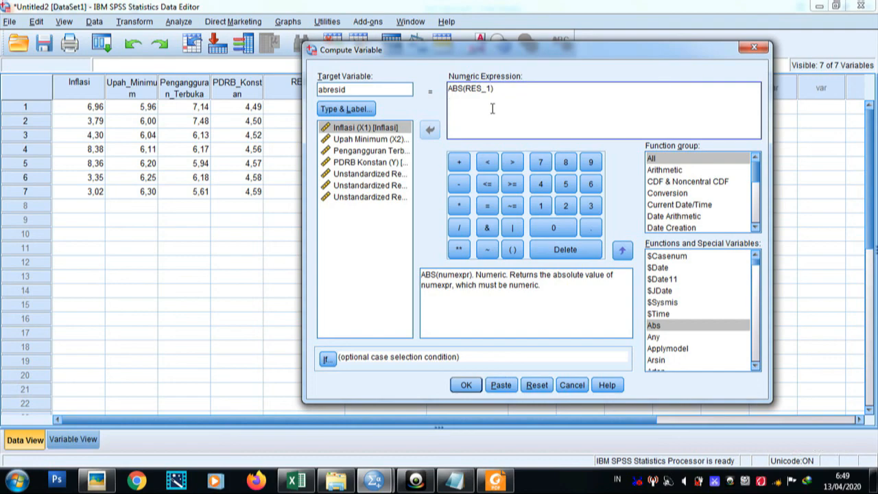
left_click(466, 385)
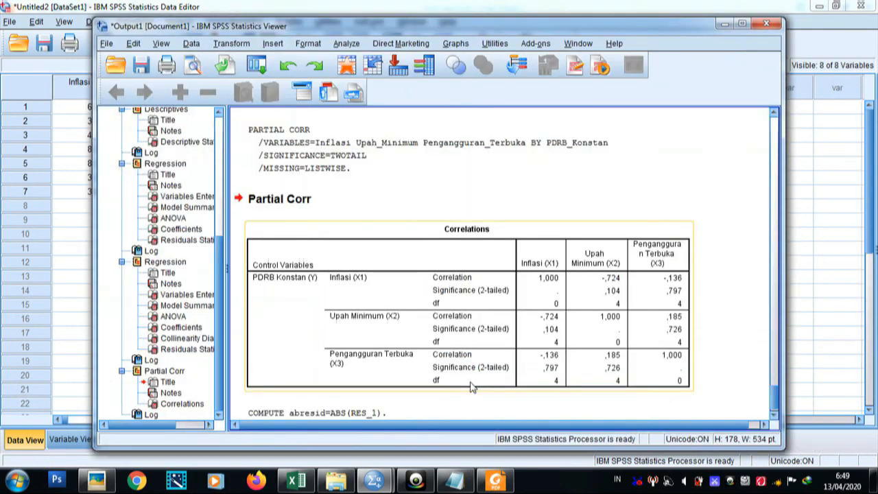
Start another linear regression from the data editor and remove PDRB Konstan (Y) as the dependent variable.
left_click(836, 44)
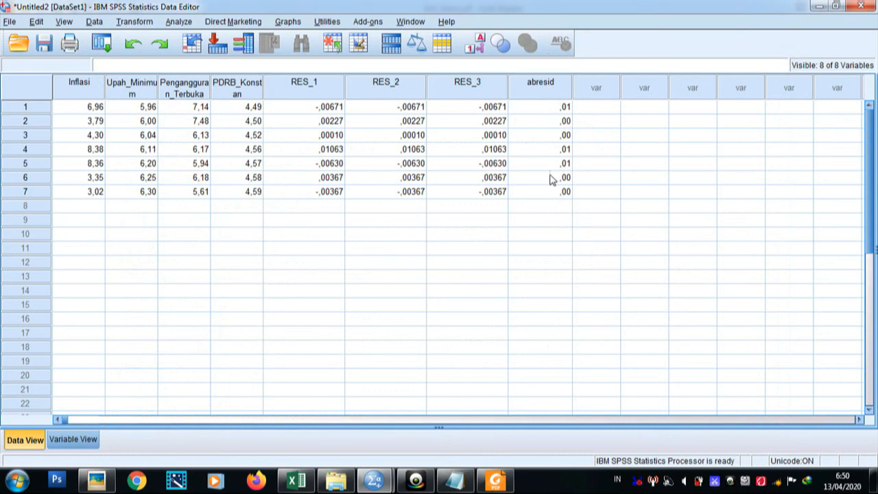
left_click(179, 22)
mouse_move(210, 160)
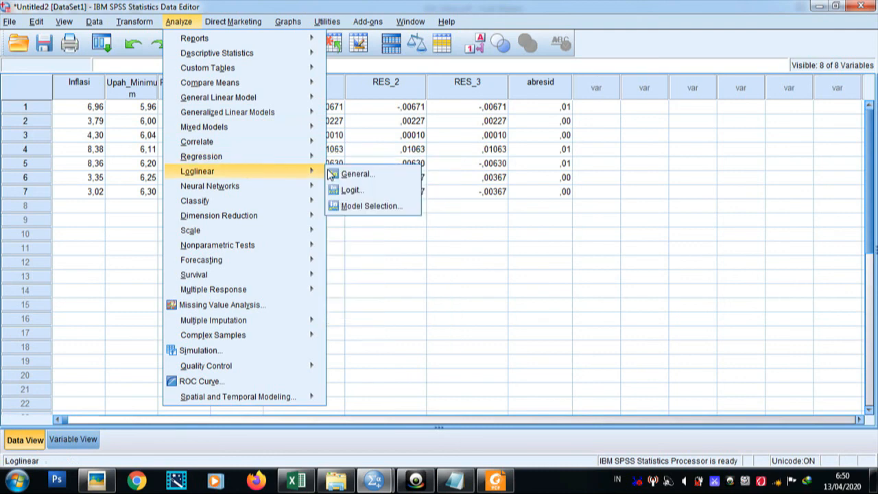
left_click(340, 177)
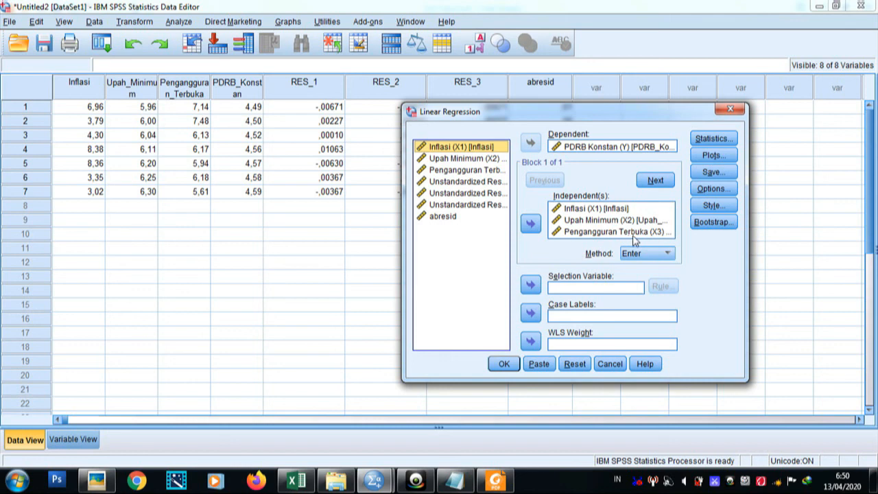
left_click(567, 148)
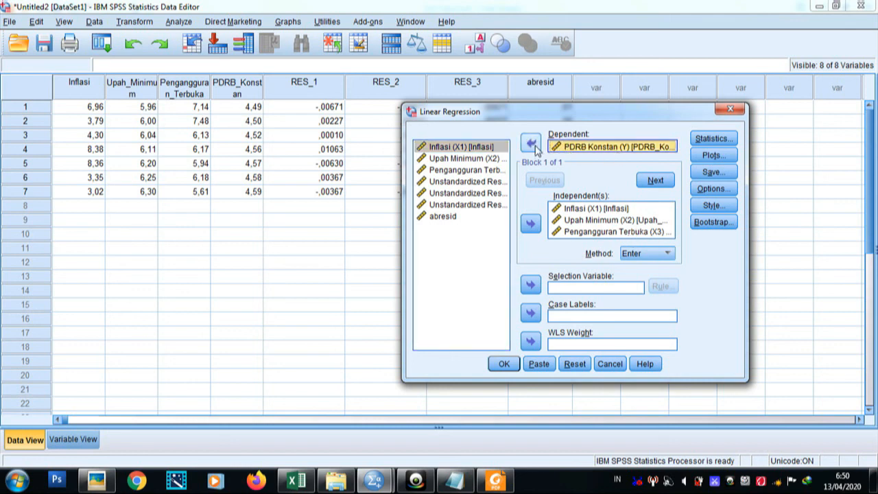
left_click(531, 143)
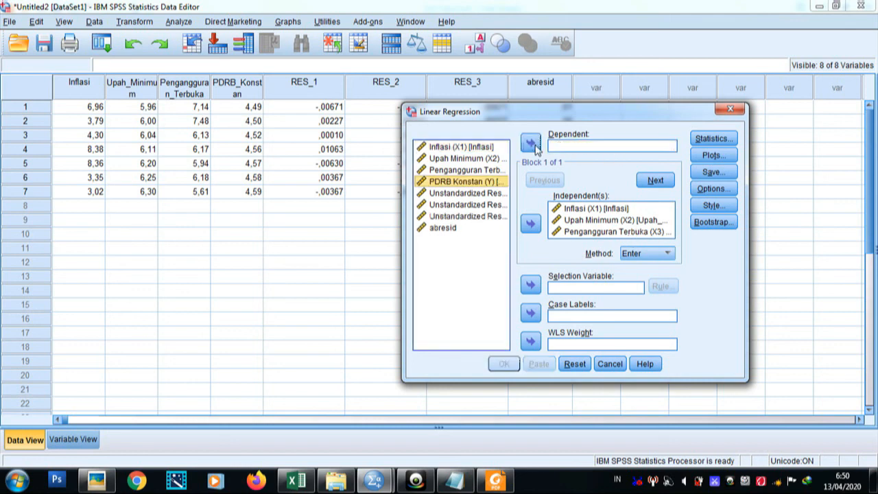
Set abresid as the dependent variable, run the regression, and examine the significance values in the Coefficients table.
left_click(444, 229)
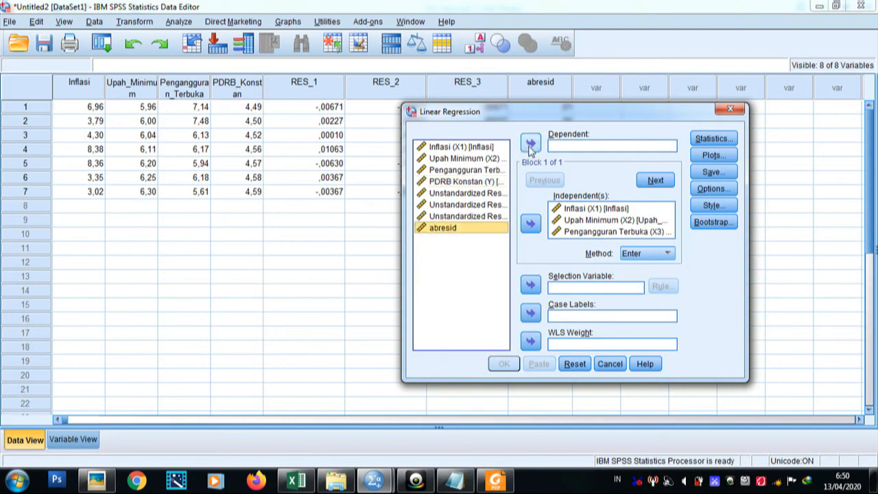
left_click(531, 144)
left_click(505, 364)
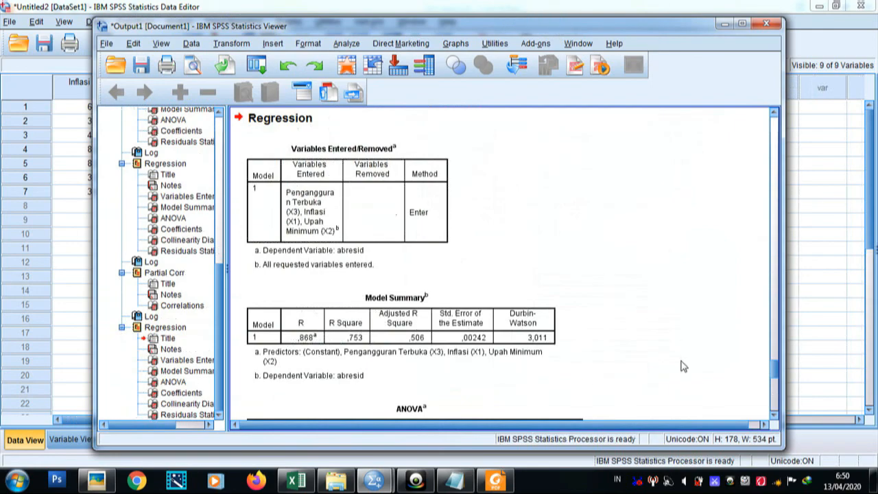
left_click_drag(775, 374, 771, 394)
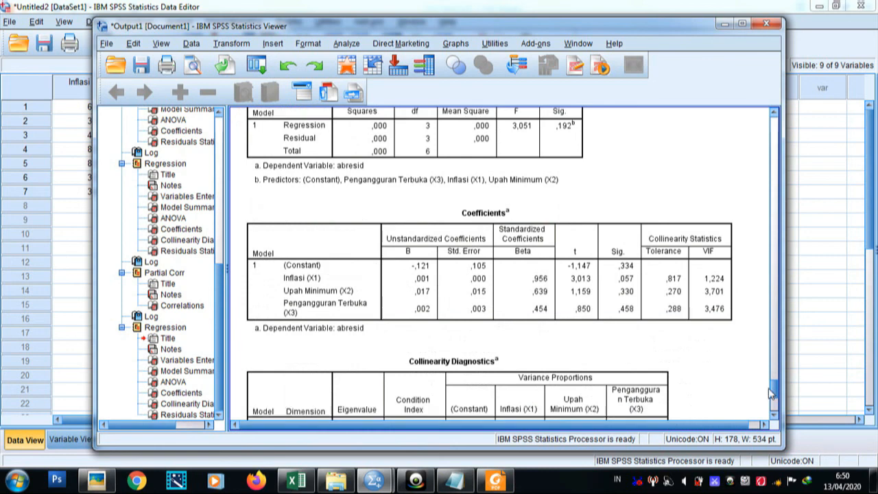
left_click(708, 295)
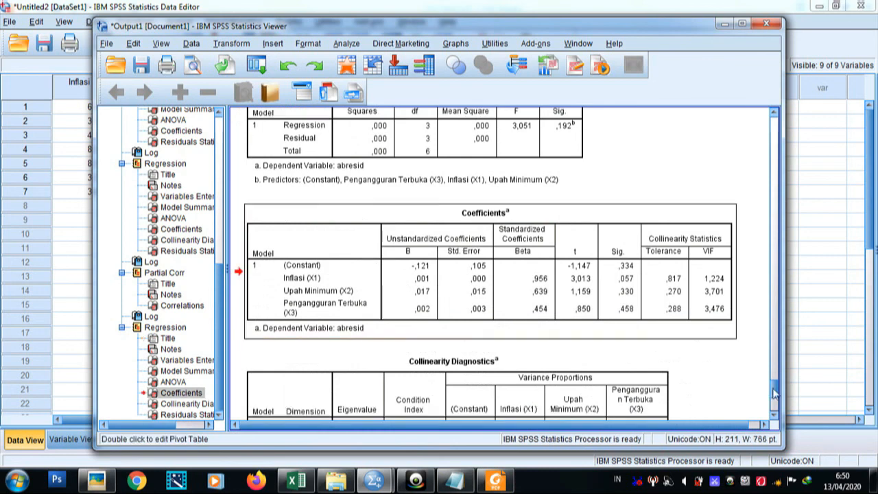
scroll(775, 392, "down", 2)
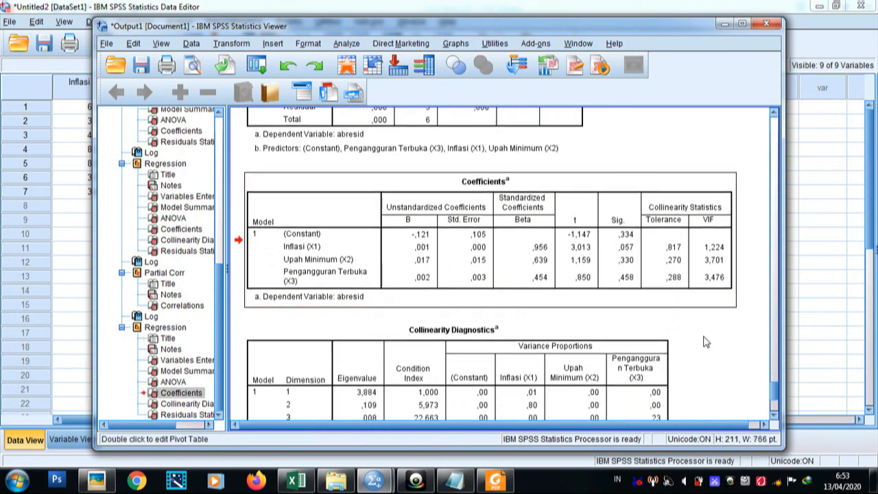